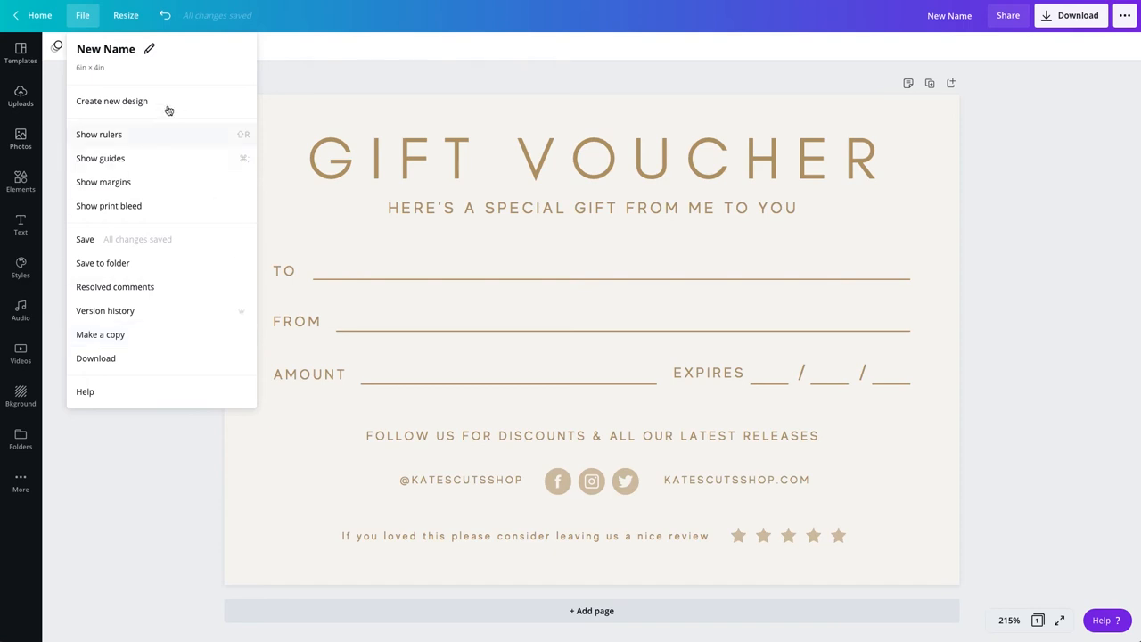
- Select the Facebook Post preset in the resize options, but close them without applying the resize
click(130, 22)
click(129, 22)
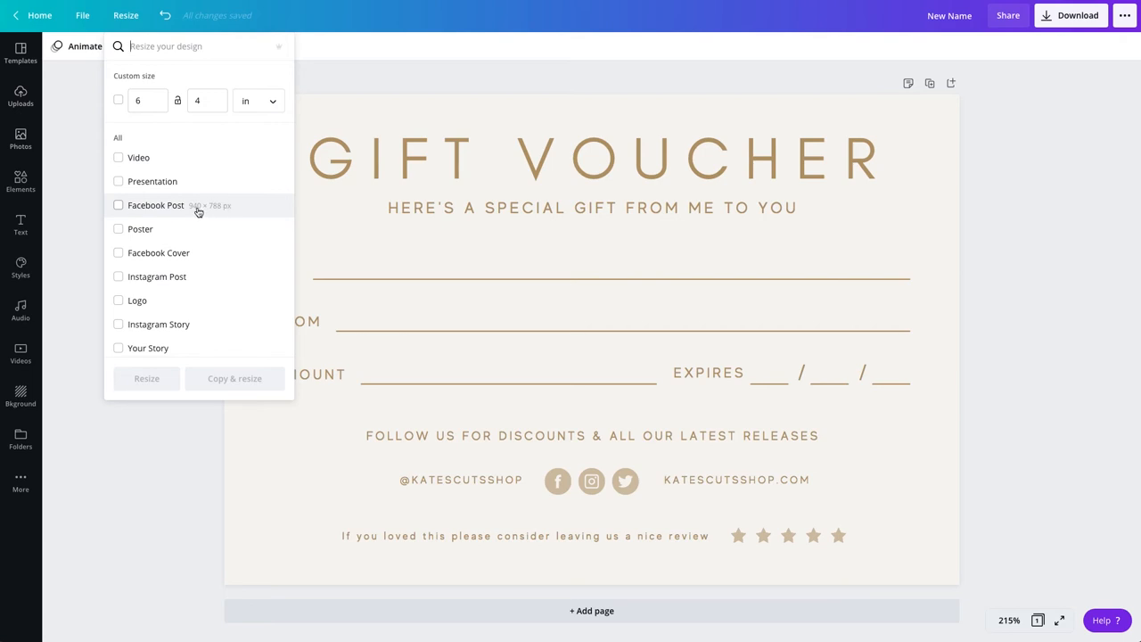
click(129, 208)
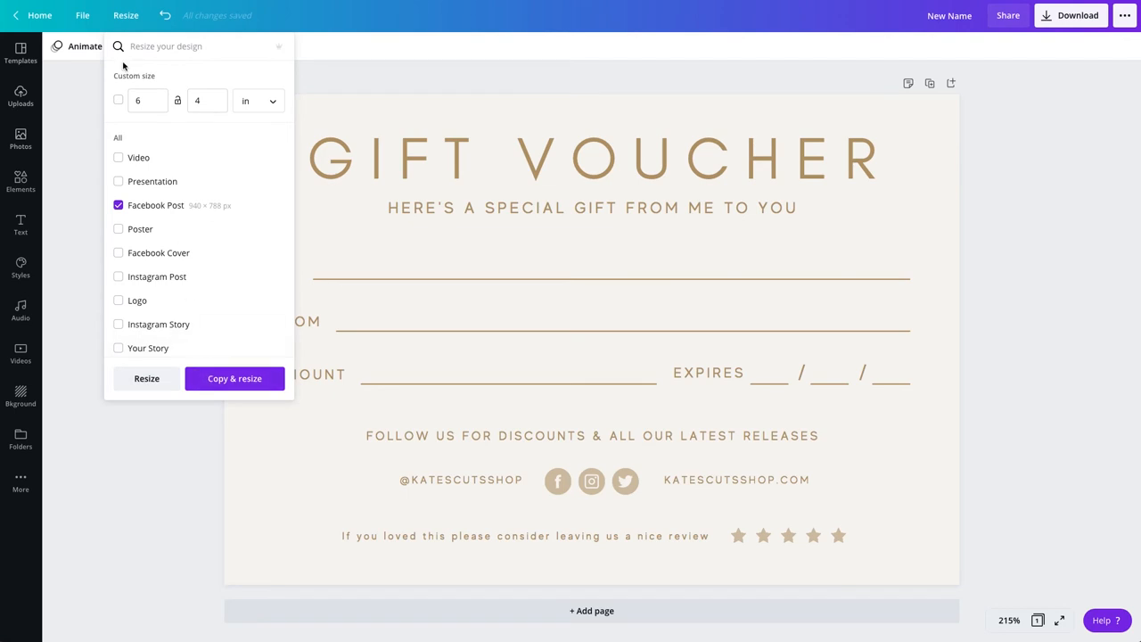
click(126, 27)
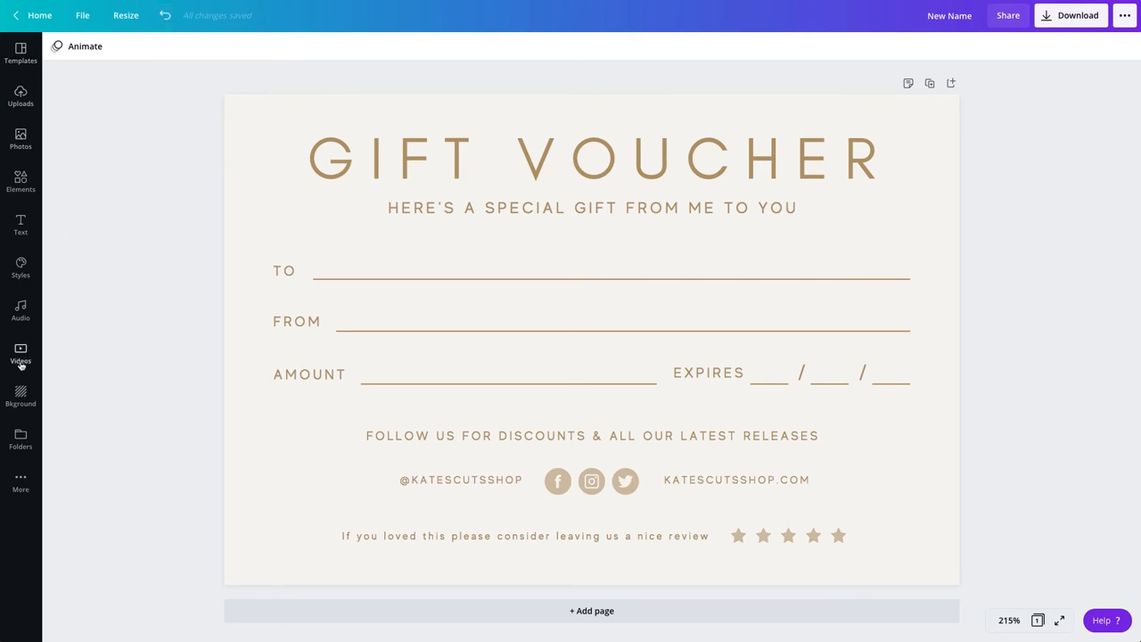
- Browse the design templates available for the voucher
click(21, 51)
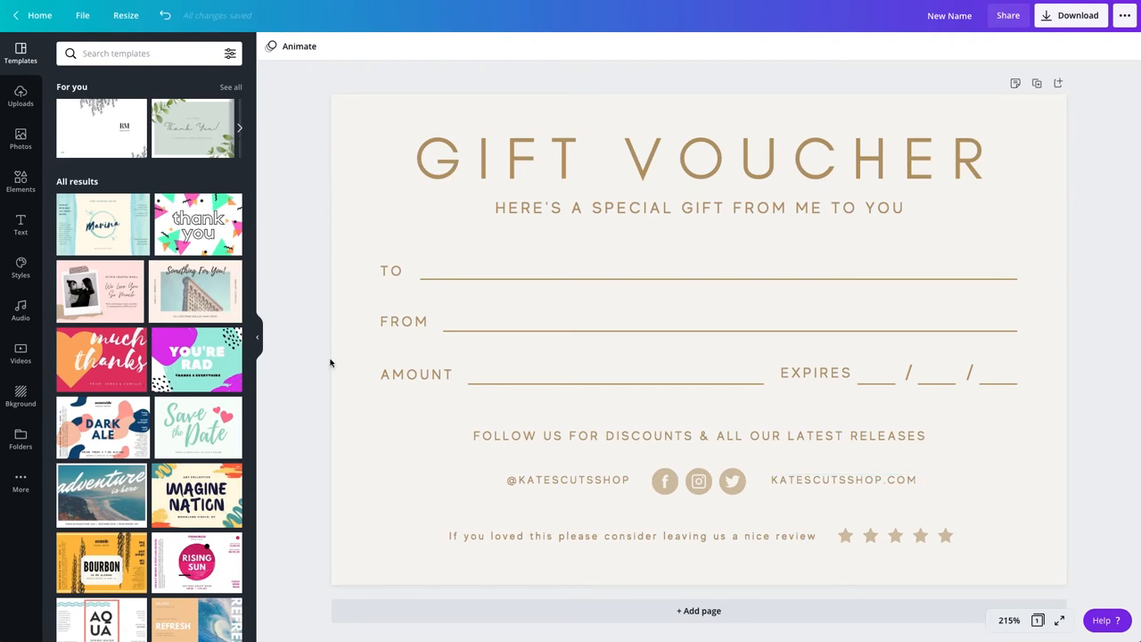
scroll(134, 219, down, 3)
scroll(133, 220, up, 1)
scroll(134, 220, up, 1)
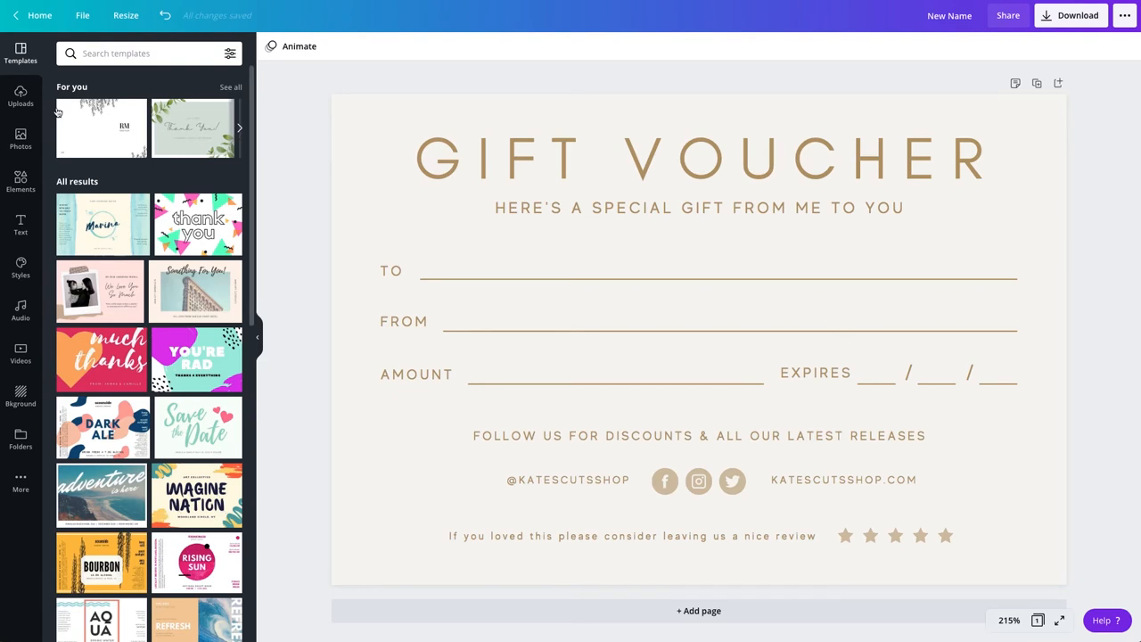
- Upload an image from the computer to the uploads library and check the other upload sources
click(20, 96)
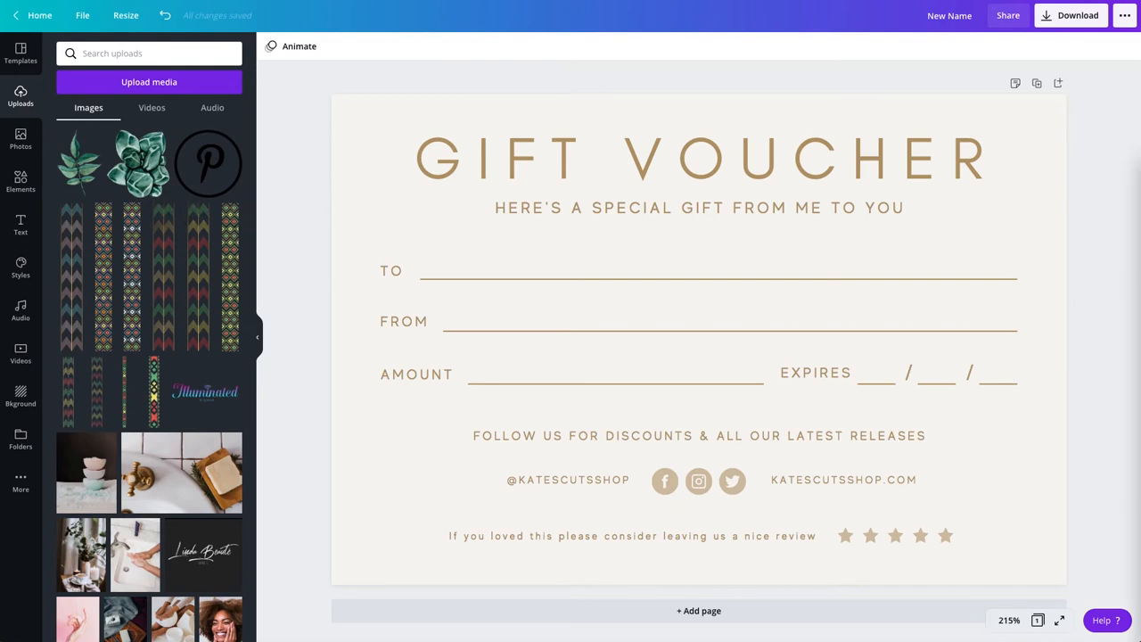
drag(636, 258, 169, 189)
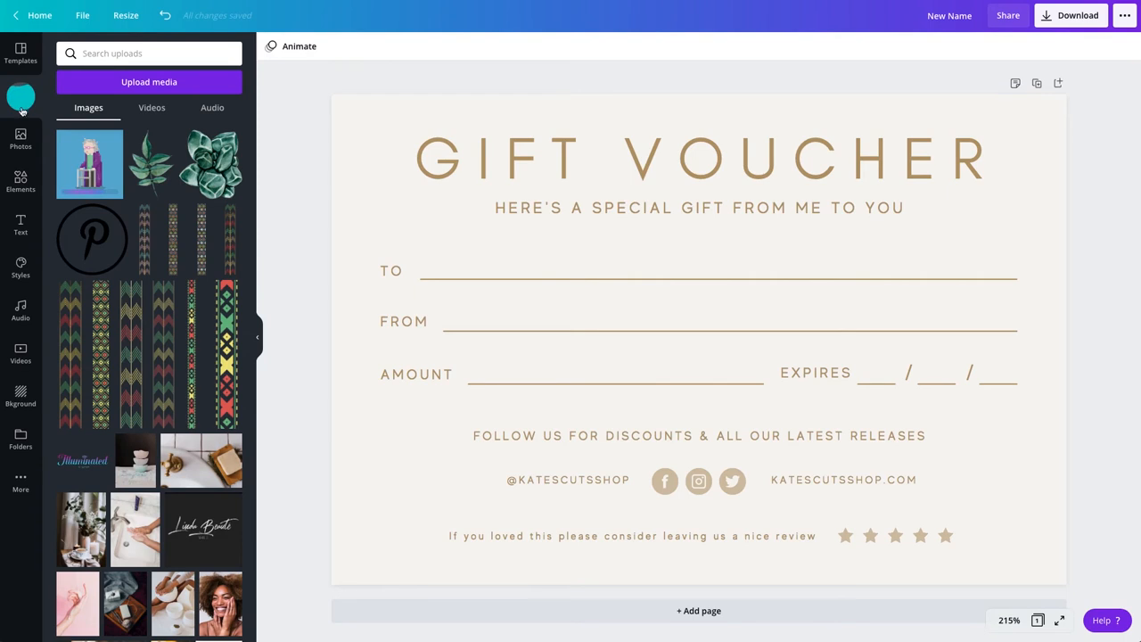
click(143, 83)
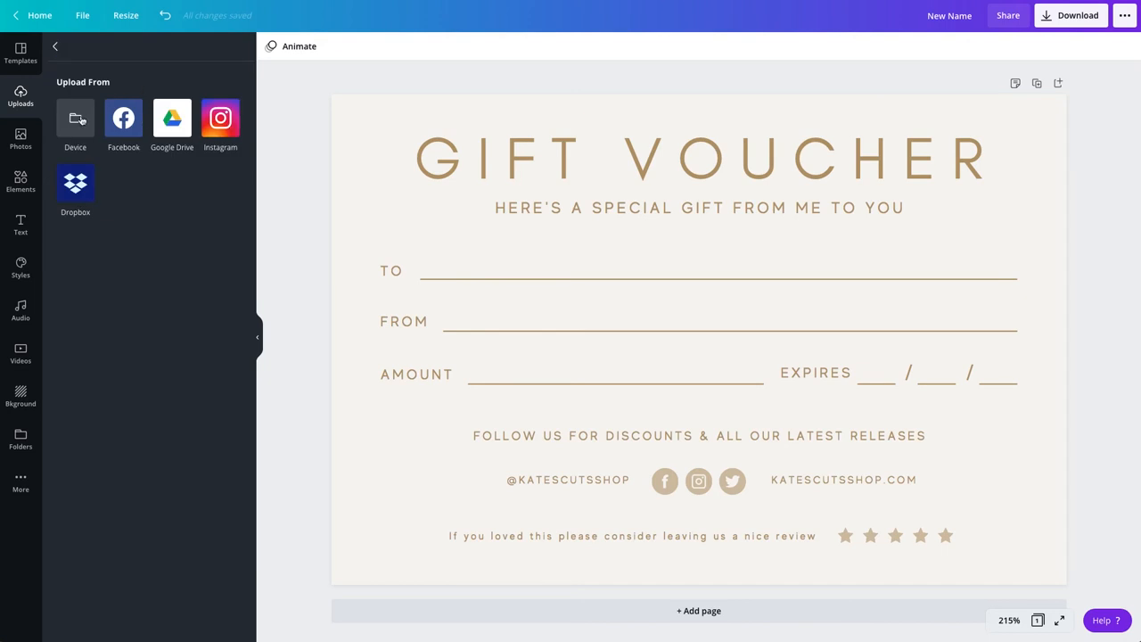
click(56, 49)
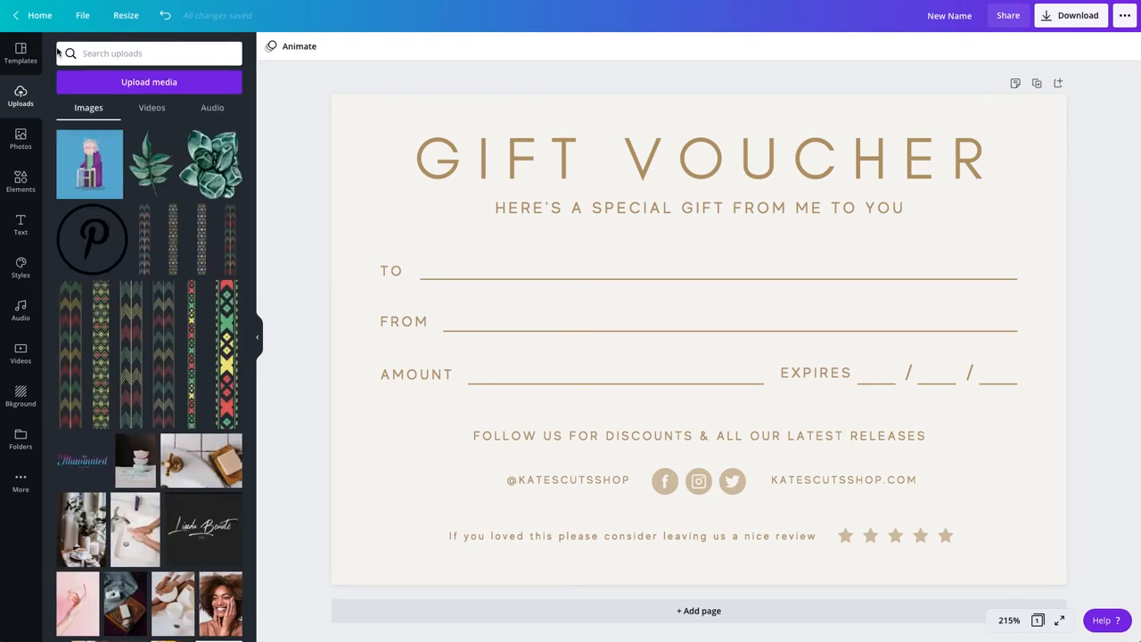
- Filter the photo library to show only free images
click(21, 139)
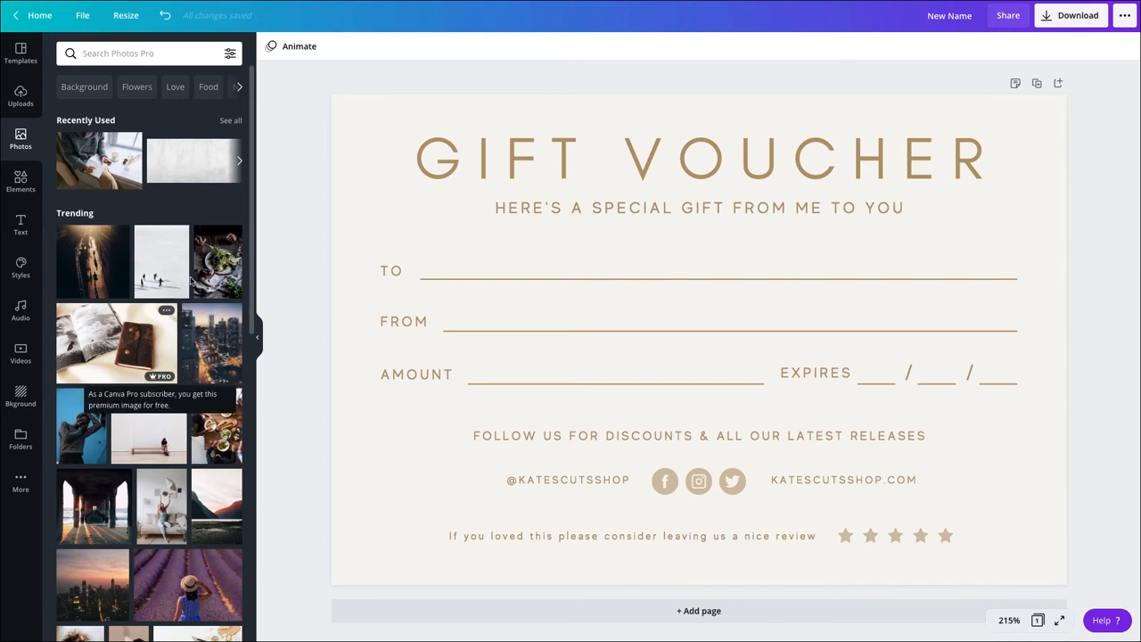
click(230, 54)
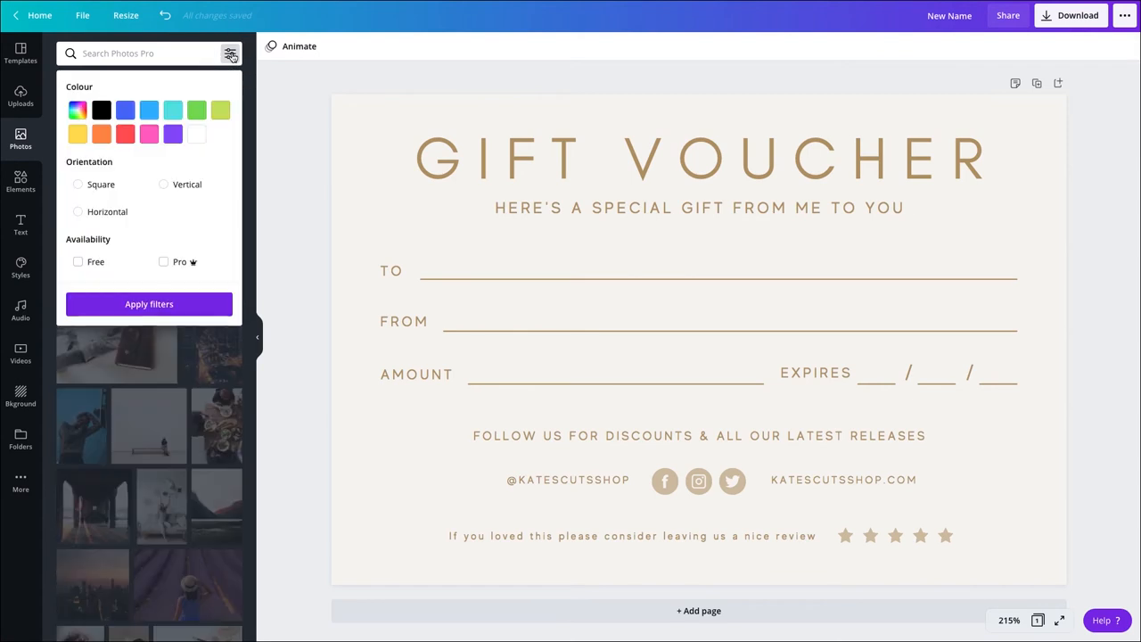
click(78, 263)
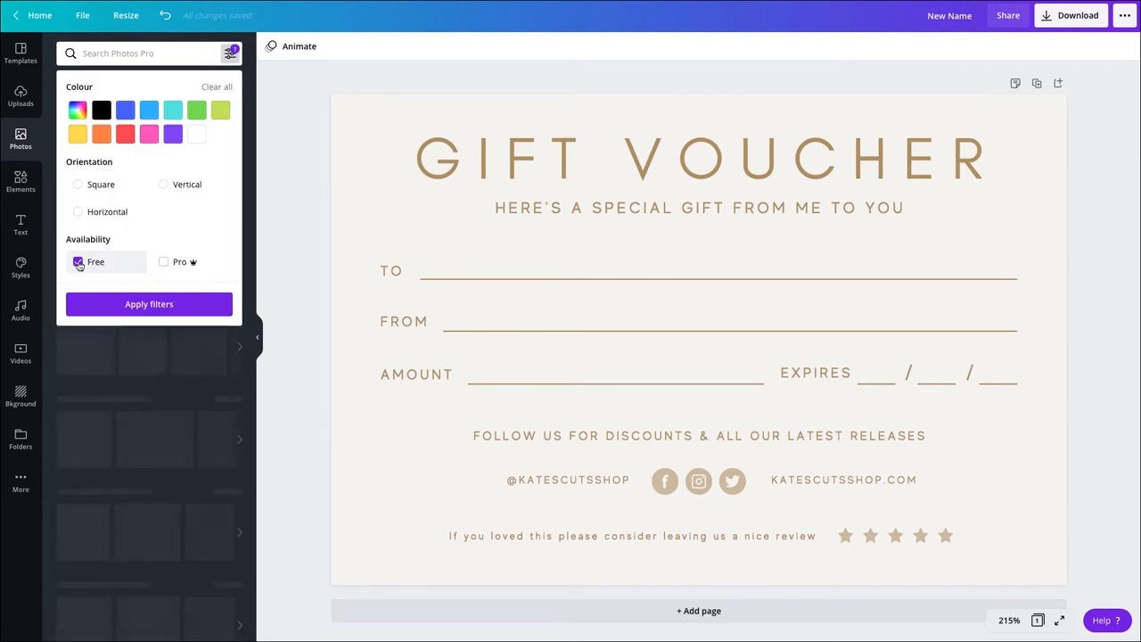
click(148, 305)
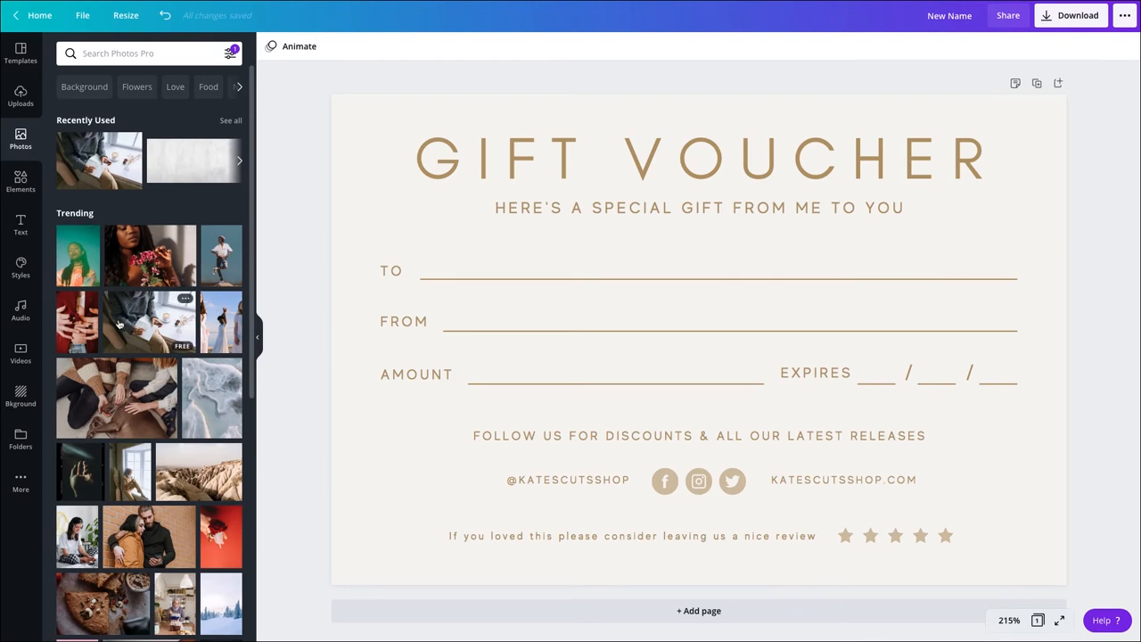
- Place the first trending portrait photo on the voucher, try repositioning it, and delete it from the page
click(79, 256)
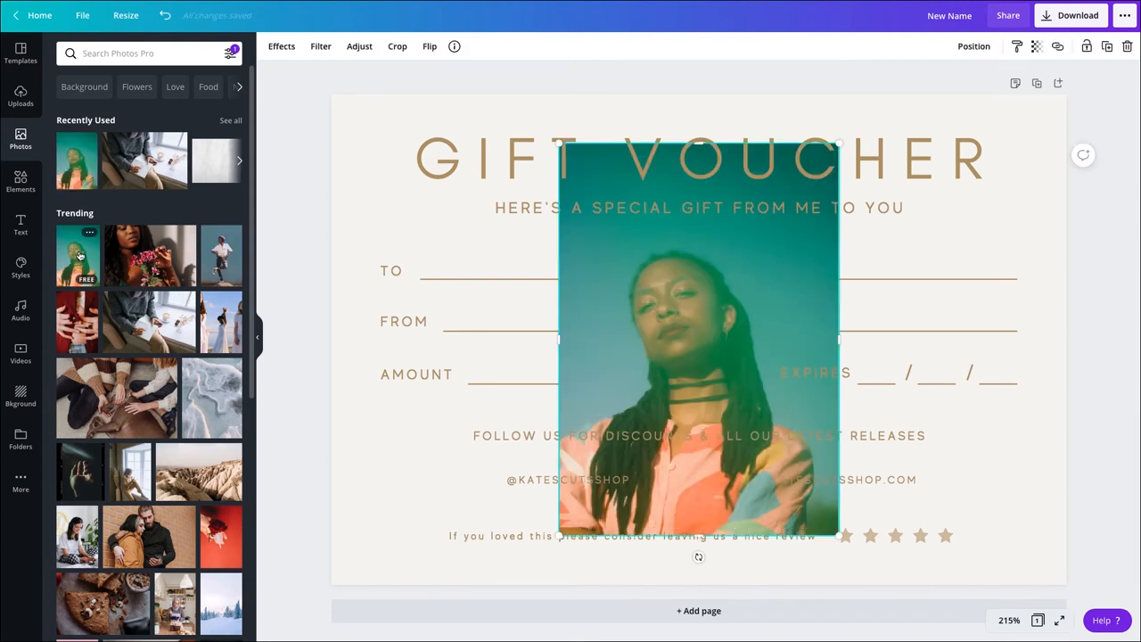
drag(79, 256, 423, 267)
key(Delete)
click(669, 270)
key(Delete)
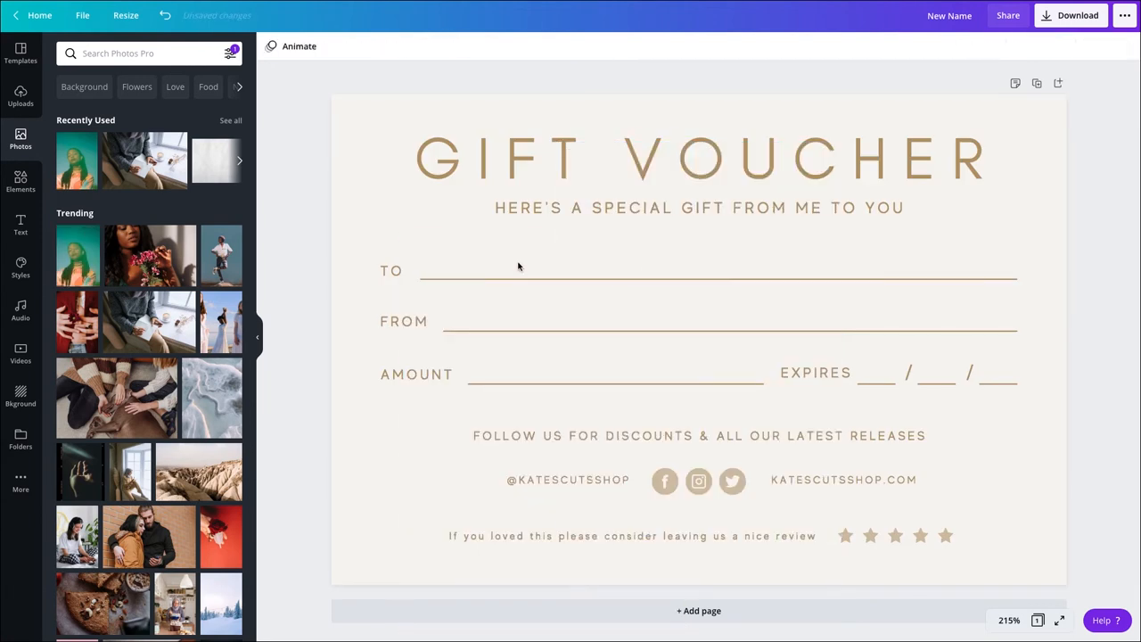
- Browse the graphic element categories, including lines, shapes, frames, stickers, charts, grids and gradients
click(23, 183)
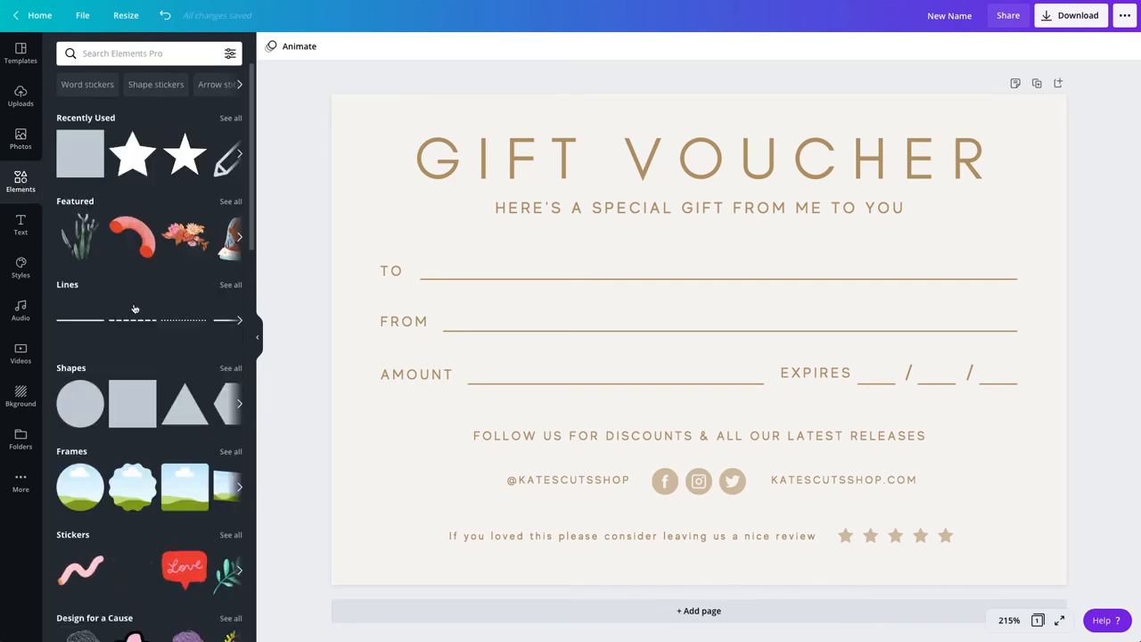
scroll(153, 292, down, 3)
scroll(154, 293, down, 2)
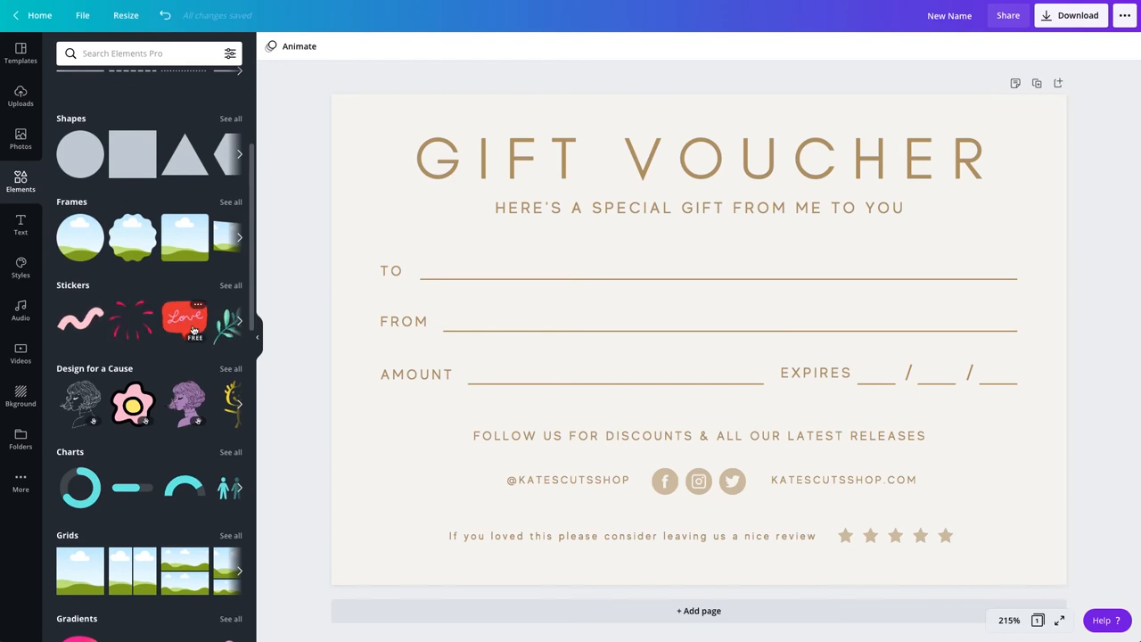
scroll(178, 325, down, 5)
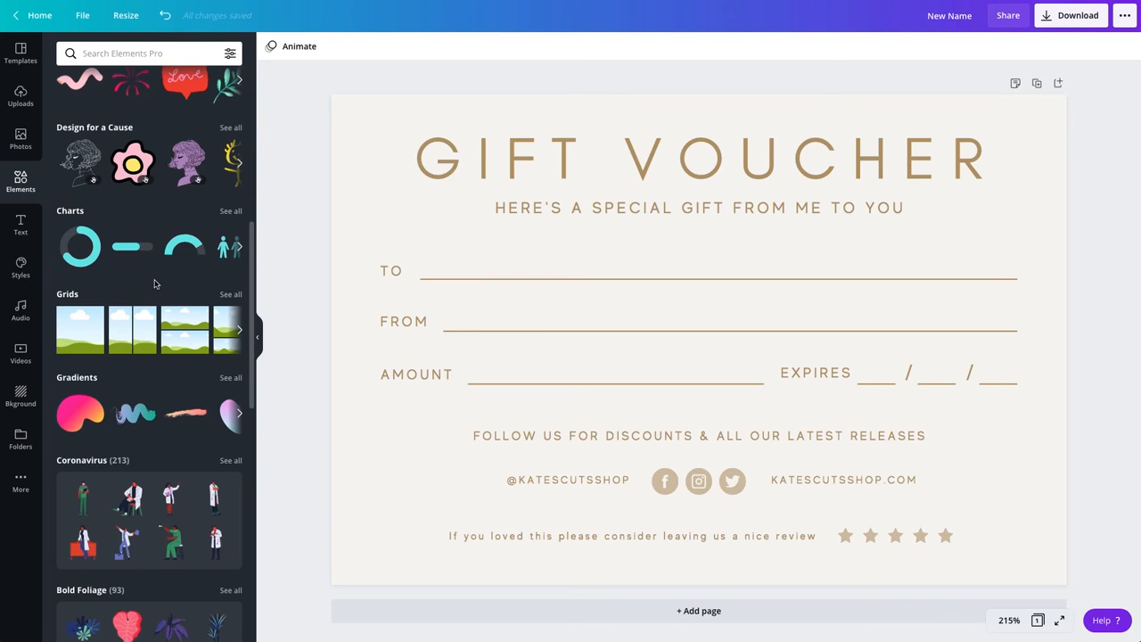
scroll(151, 295, up, 10)
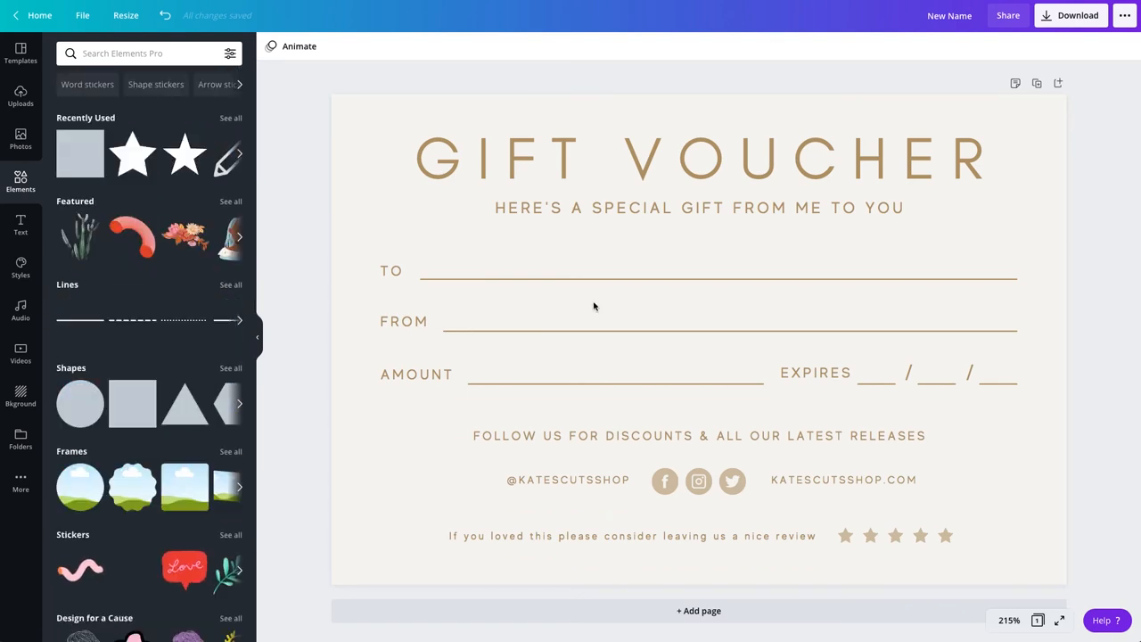
- Search the elements for "flower", place the blue flower graphic on the voucher, and delete it again
click(108, 53)
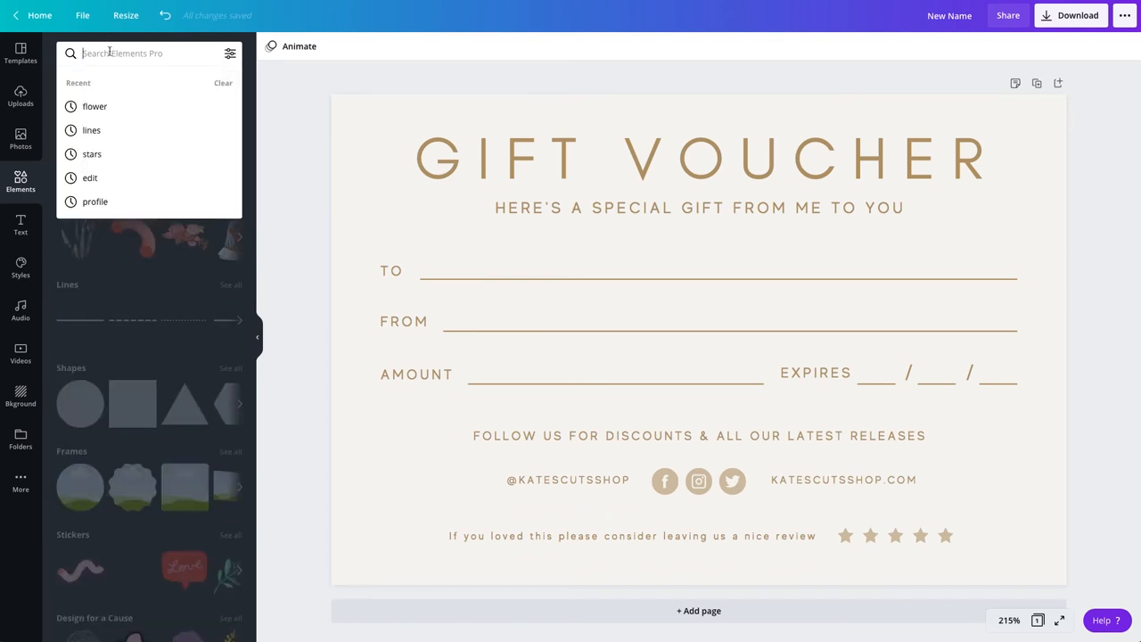
text(flower)
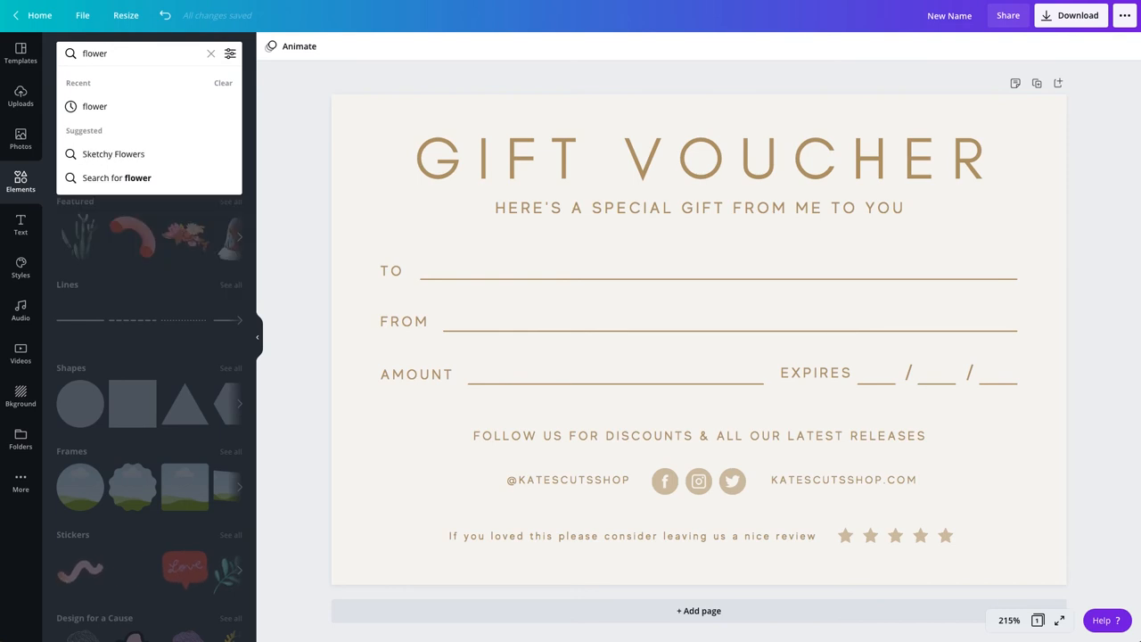
key(Return)
drag(87, 132, 670, 270)
drag(736, 312, 624, 248)
key(Delete)
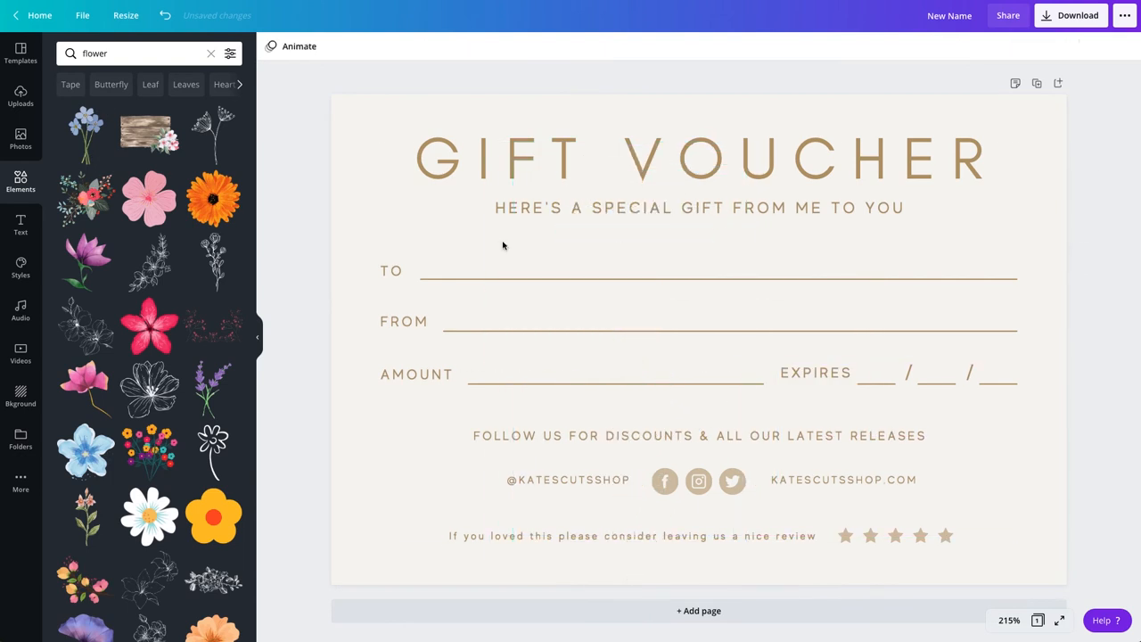
- Add a heading text box reading "Hello!" to the voucher and delete it again
click(20, 225)
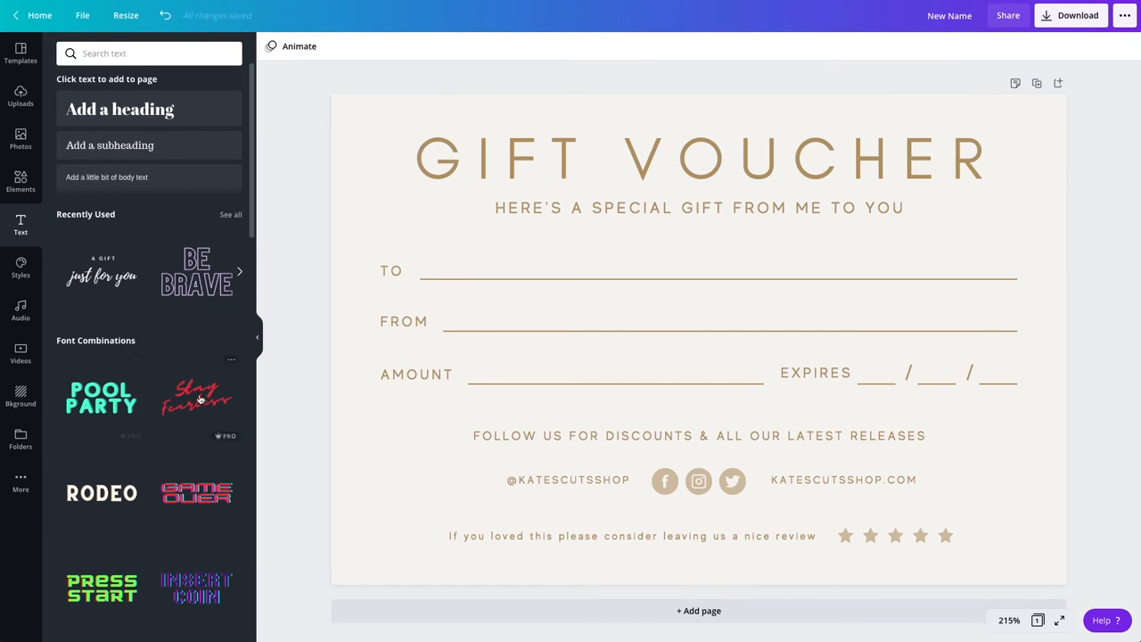
click(201, 110)
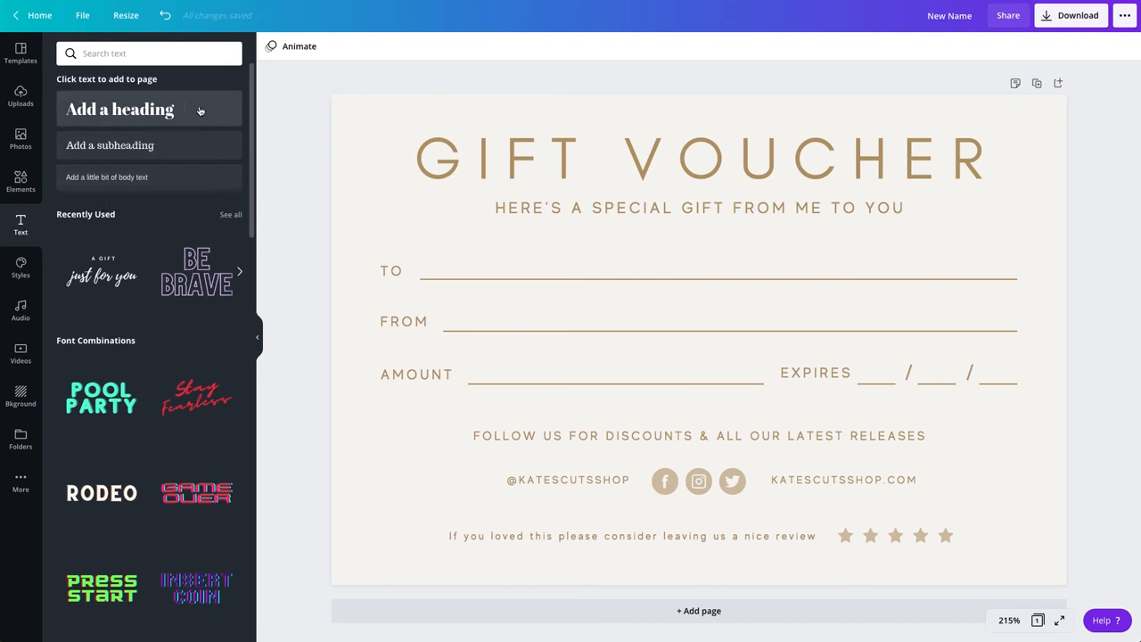
click(625, 351)
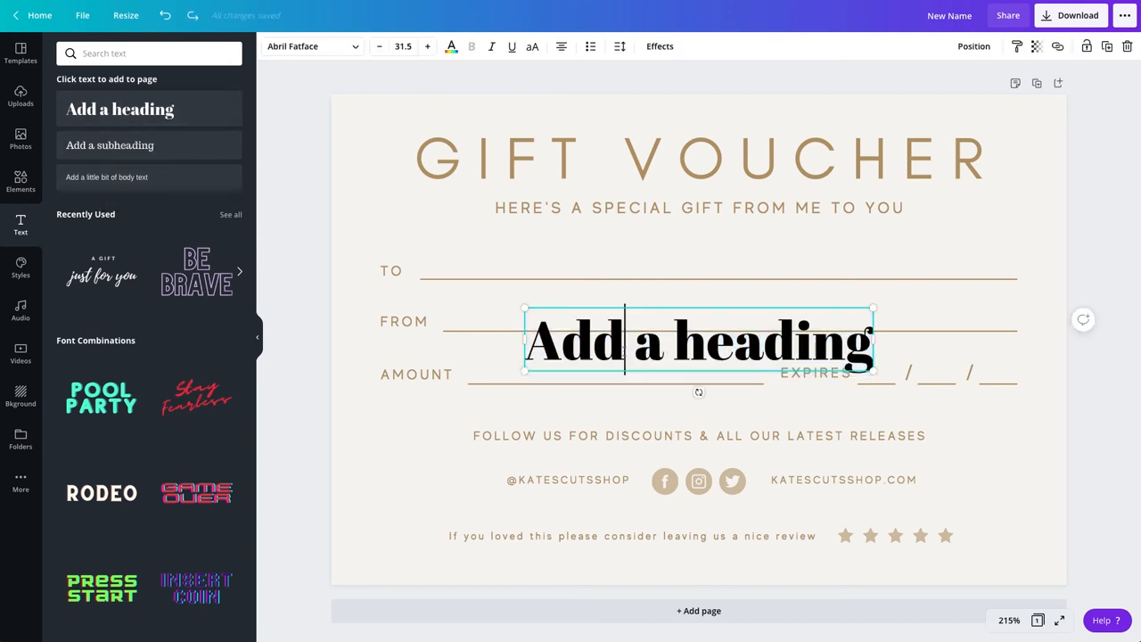
key(super+a)
text(Hello!)
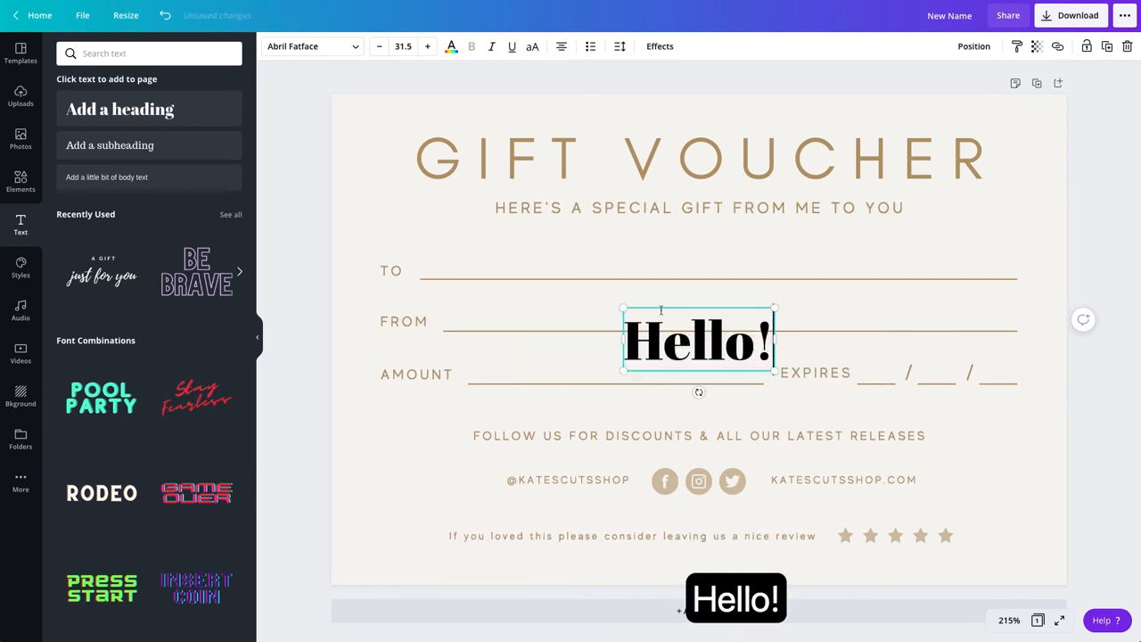
key(BackSpace)
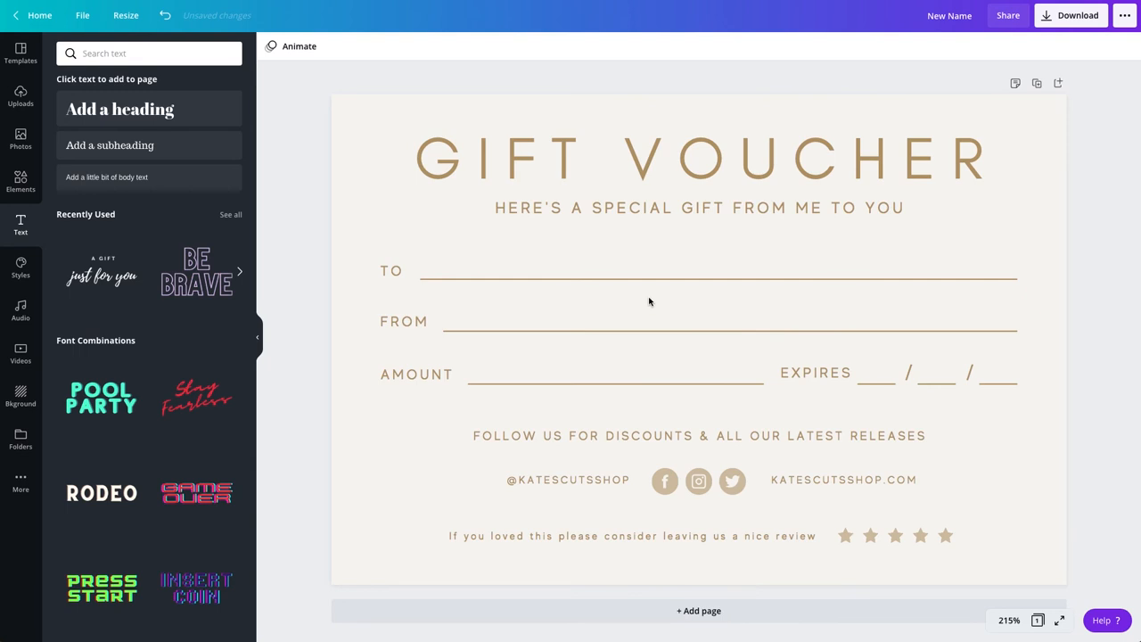
- Add a paragraph text box to the voucher and set its font to Apricots by searching the fonts for "Handwriting"
key(t)
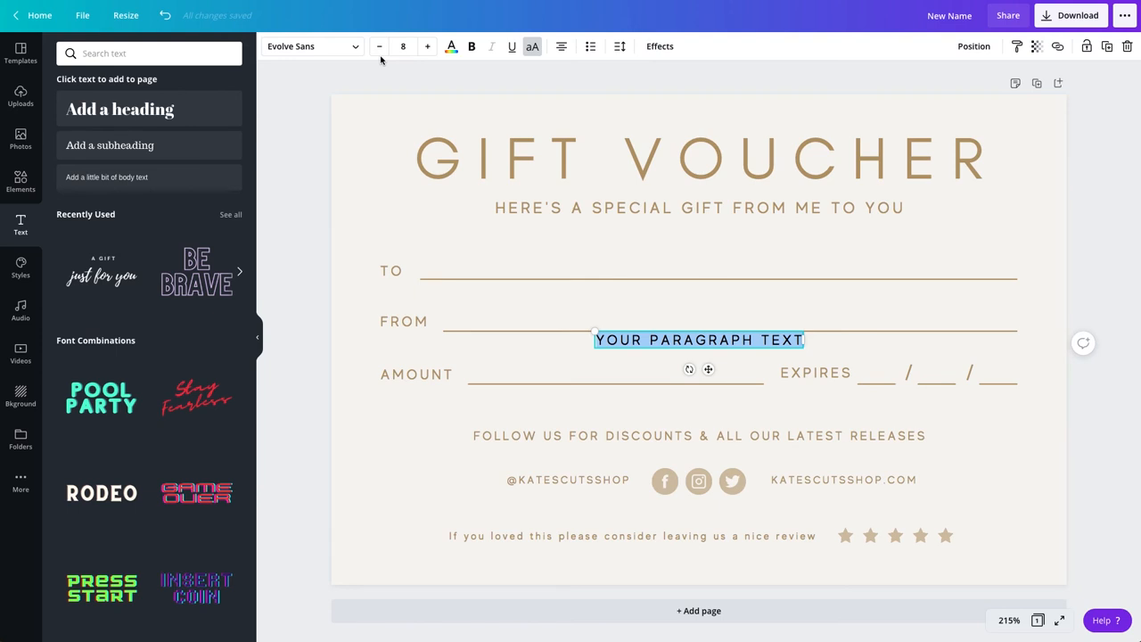
click(318, 46)
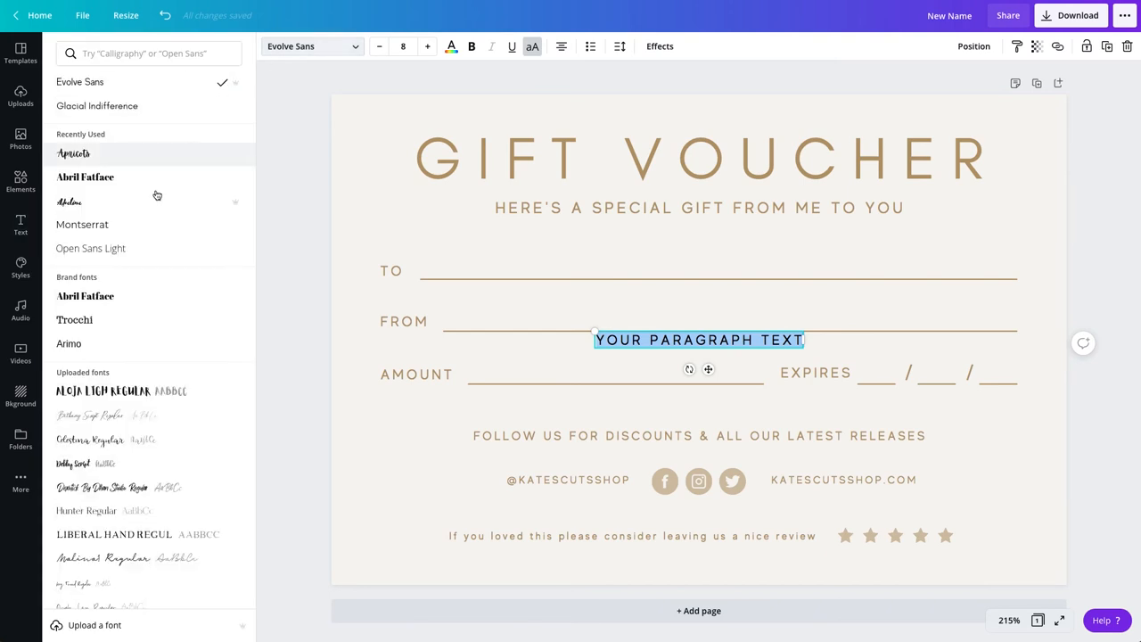
scroll(147, 379, down, 5)
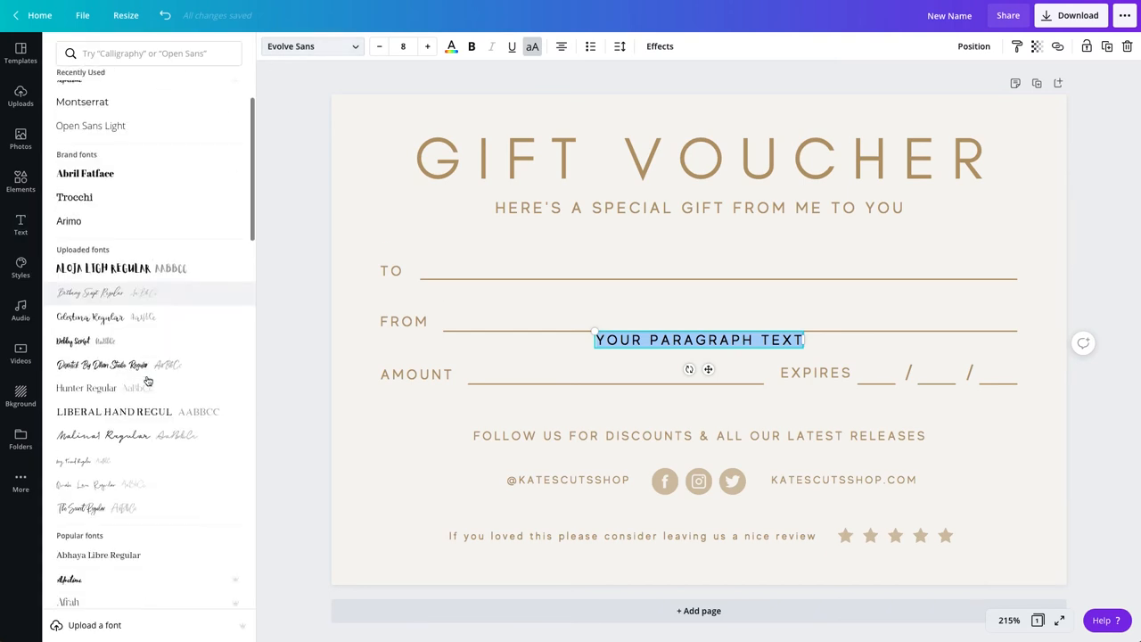
scroll(148, 381, up, 5)
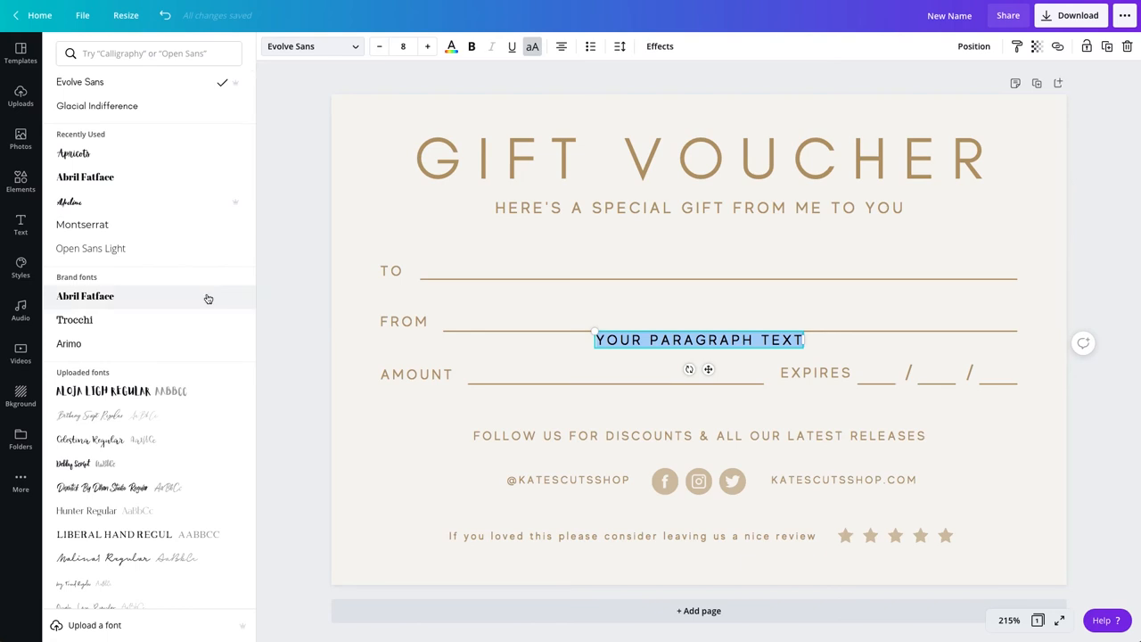
click(134, 53)
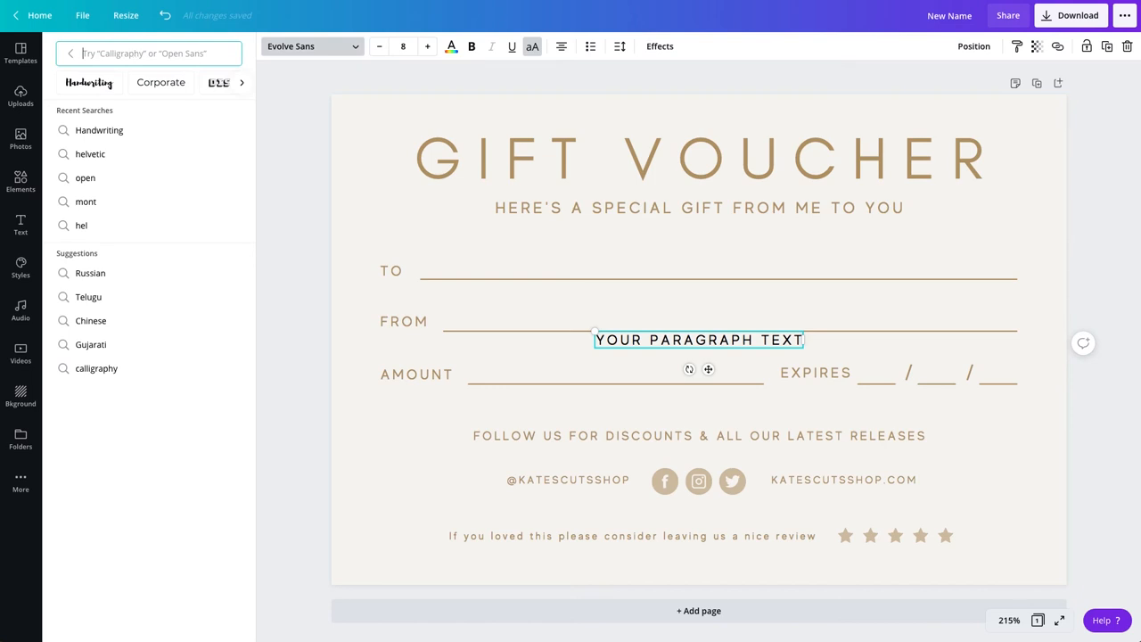
text(Handwr)
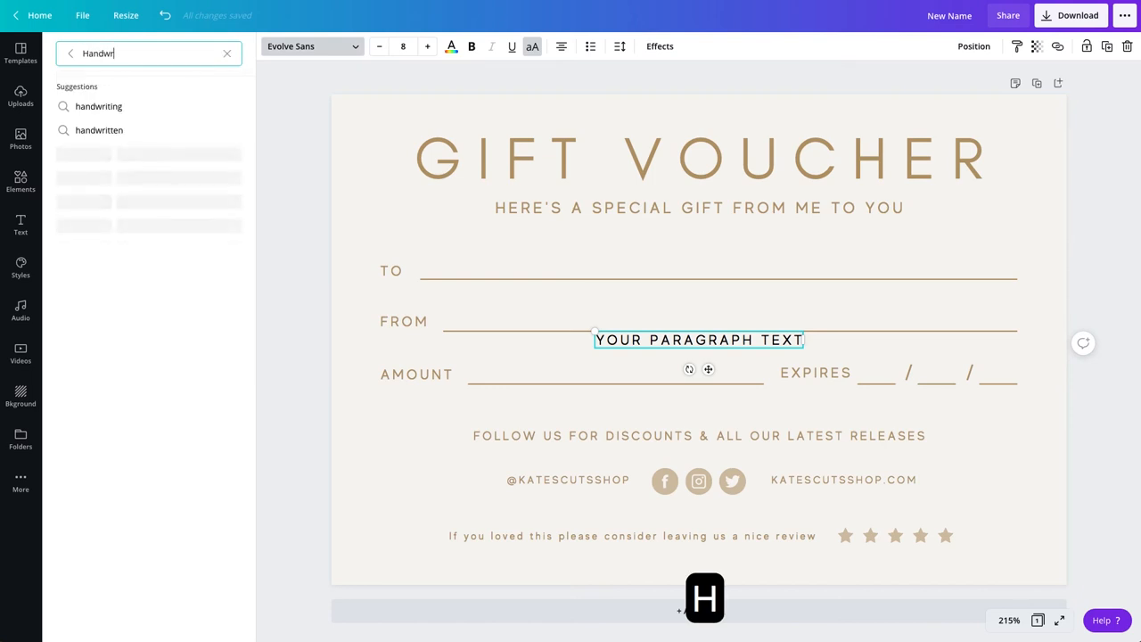
text(iting)
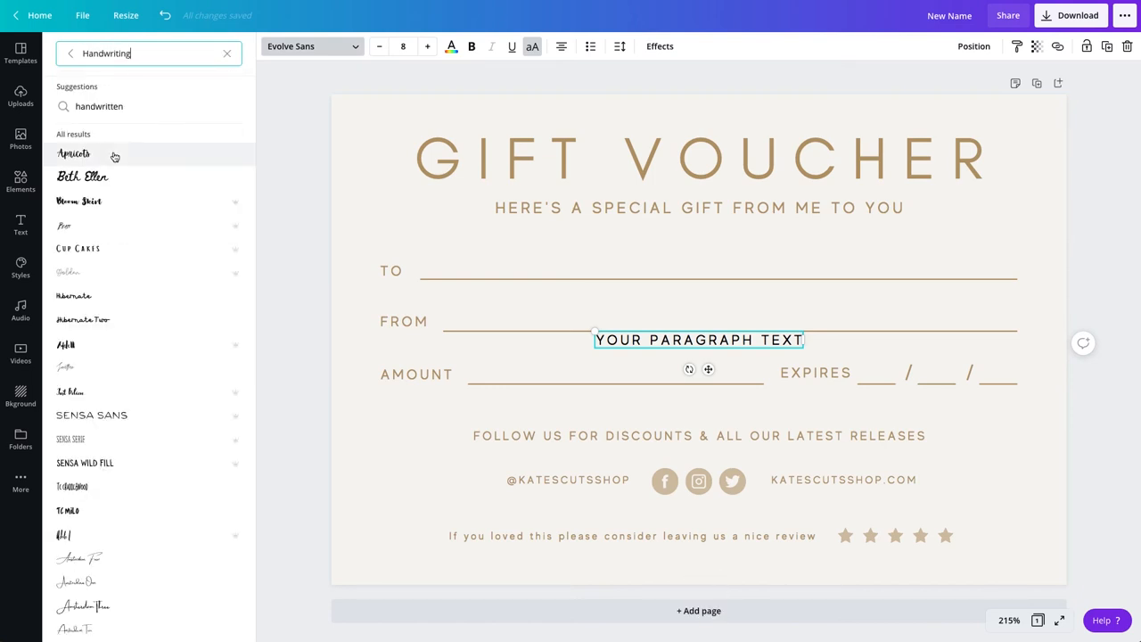
click(114, 157)
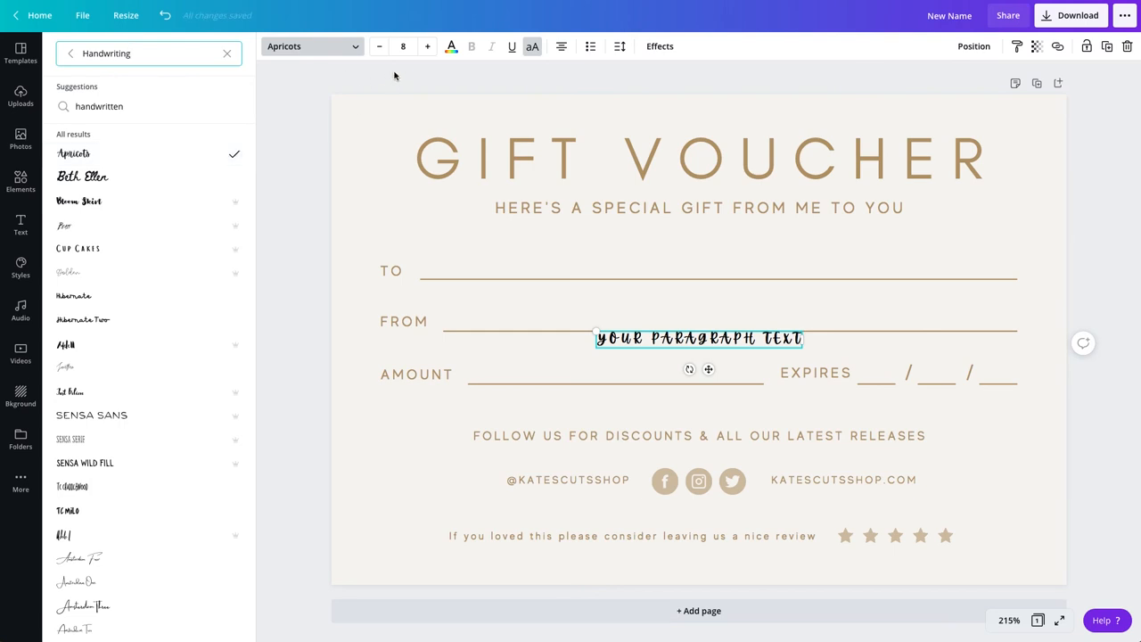
- Increase the paragraph text's font size to 13
click(428, 46)
click(427, 46)
click(428, 46)
click(427, 46)
click(427, 46)
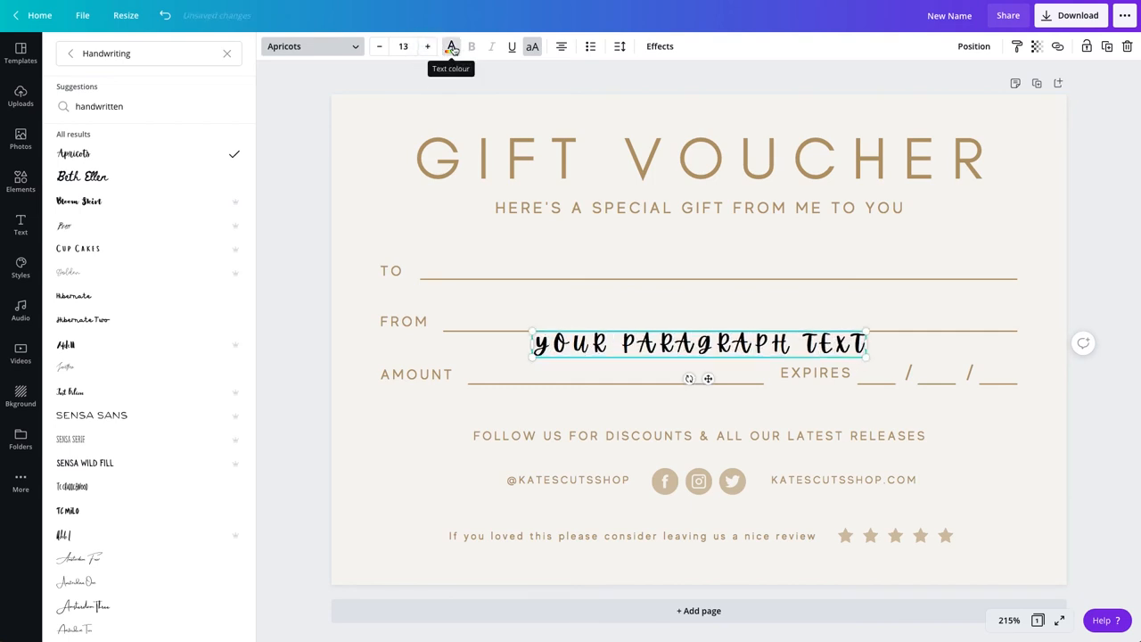
- Recolour the paragraph text with the custom purple #5B36AB
click(452, 46)
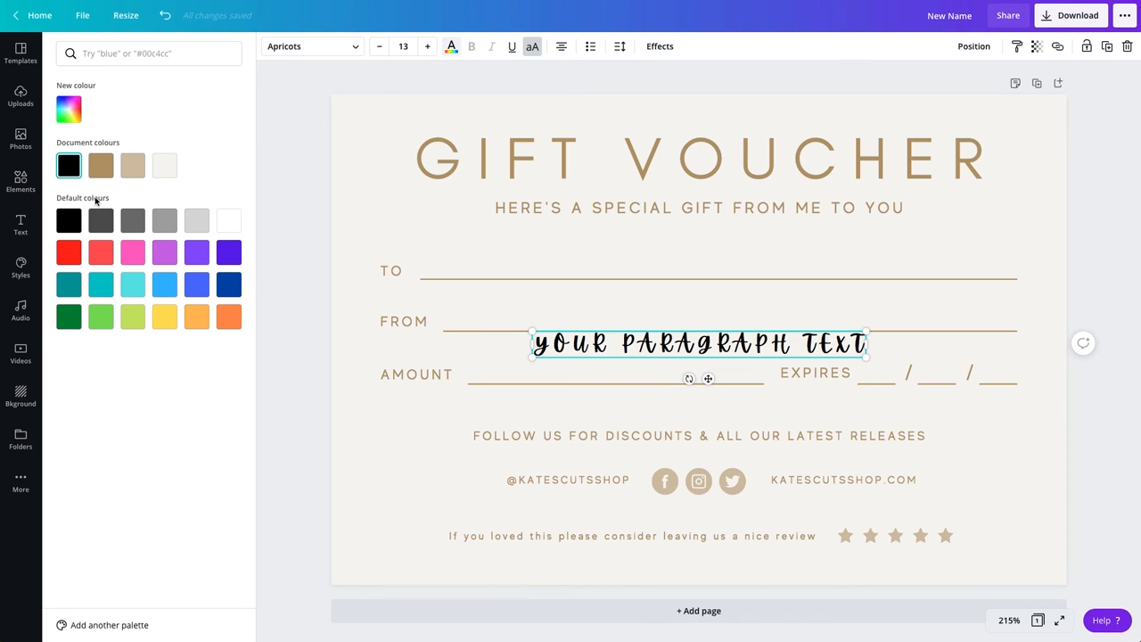
click(70, 113)
drag(83, 200, 173, 165)
drag(166, 214, 179, 214)
drag(173, 164, 126, 141)
click(168, 233)
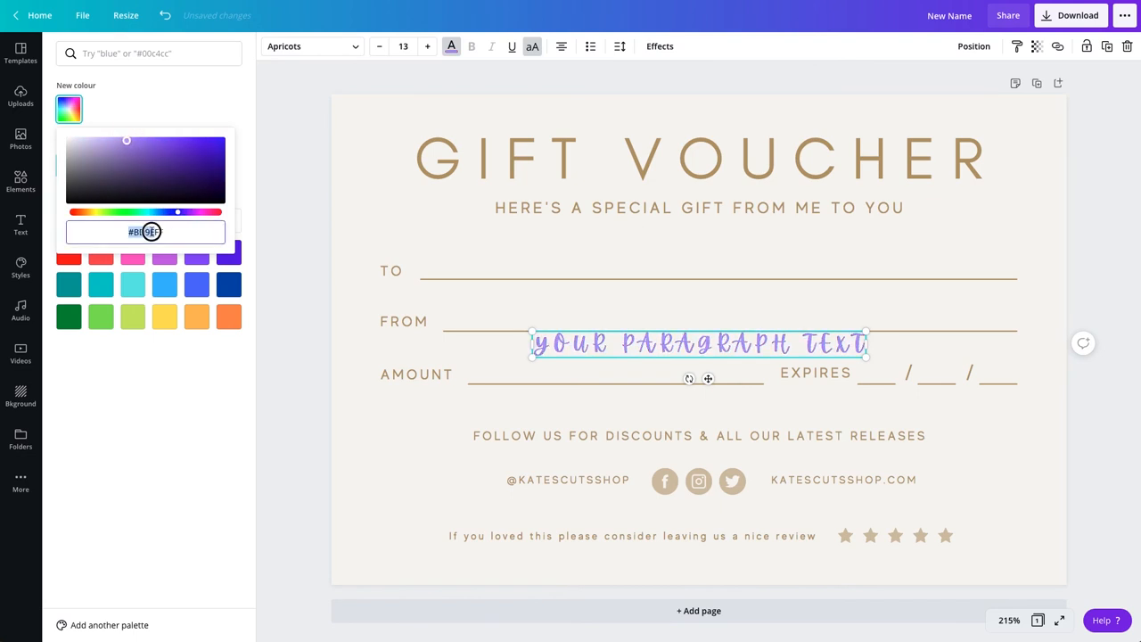
drag(116, 161, 176, 160)
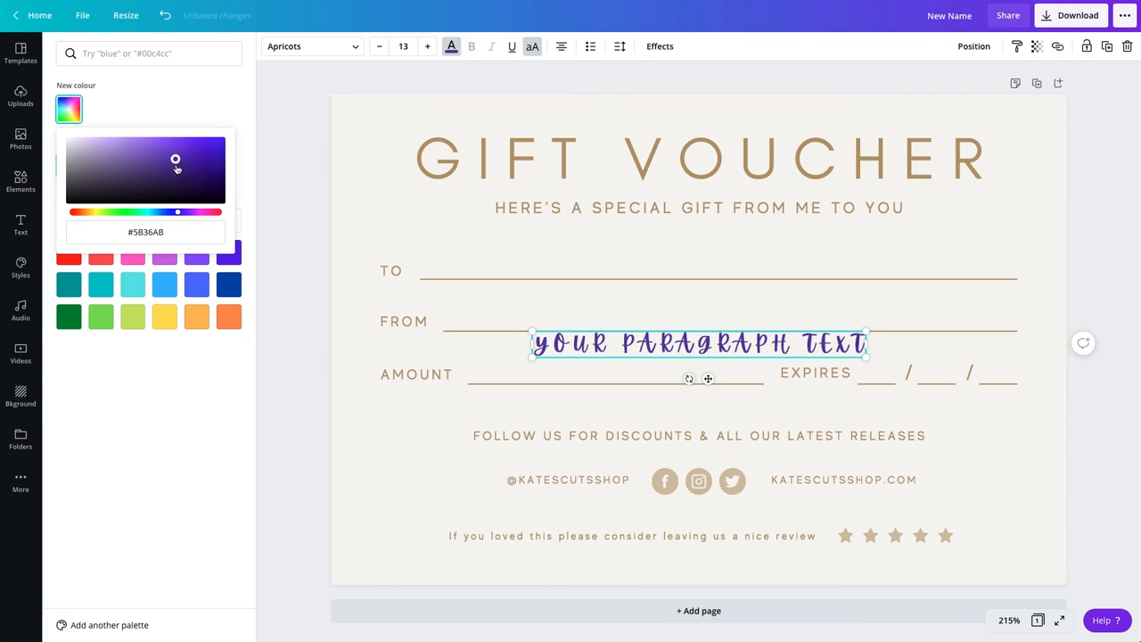
click(79, 114)
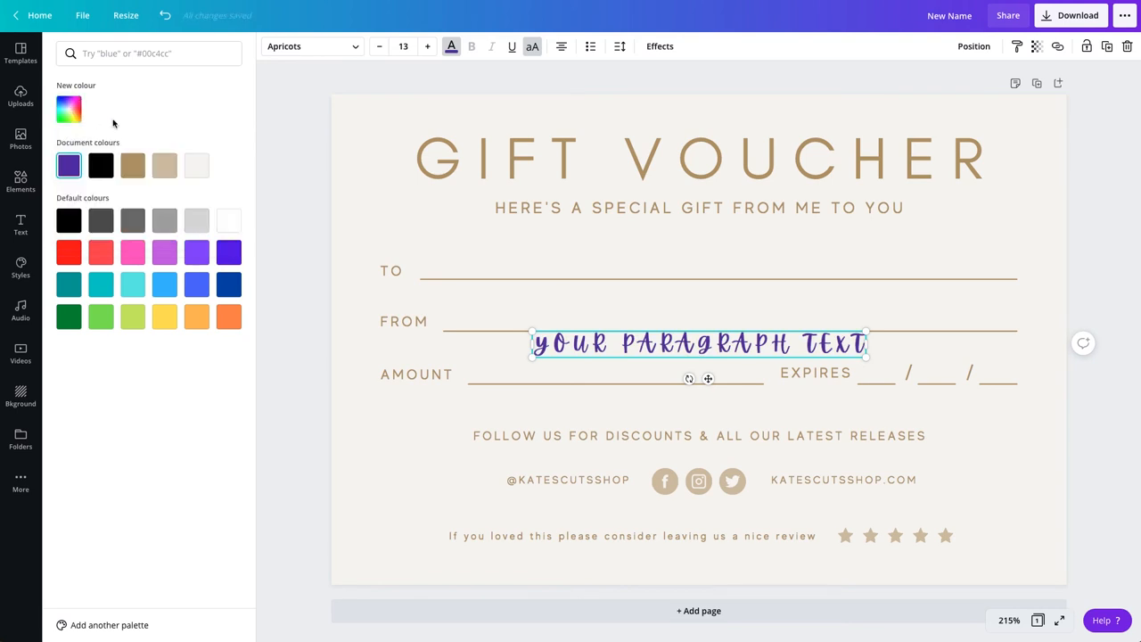
- Switch the paragraph text out of uppercase and back to demonstrate the letter case option
click(533, 49)
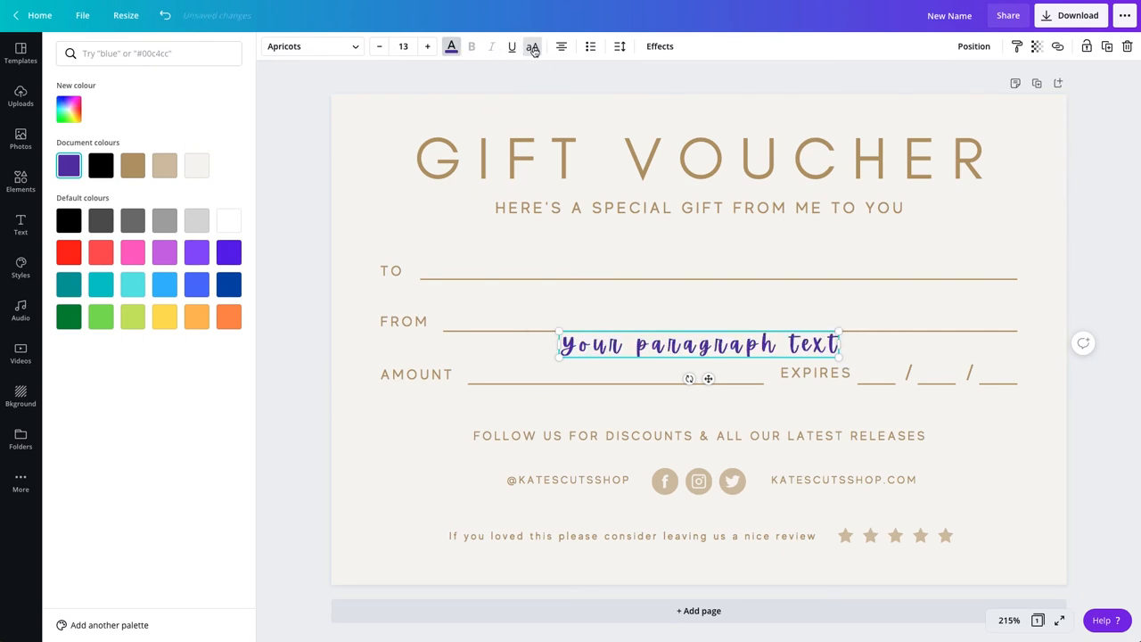
click(534, 49)
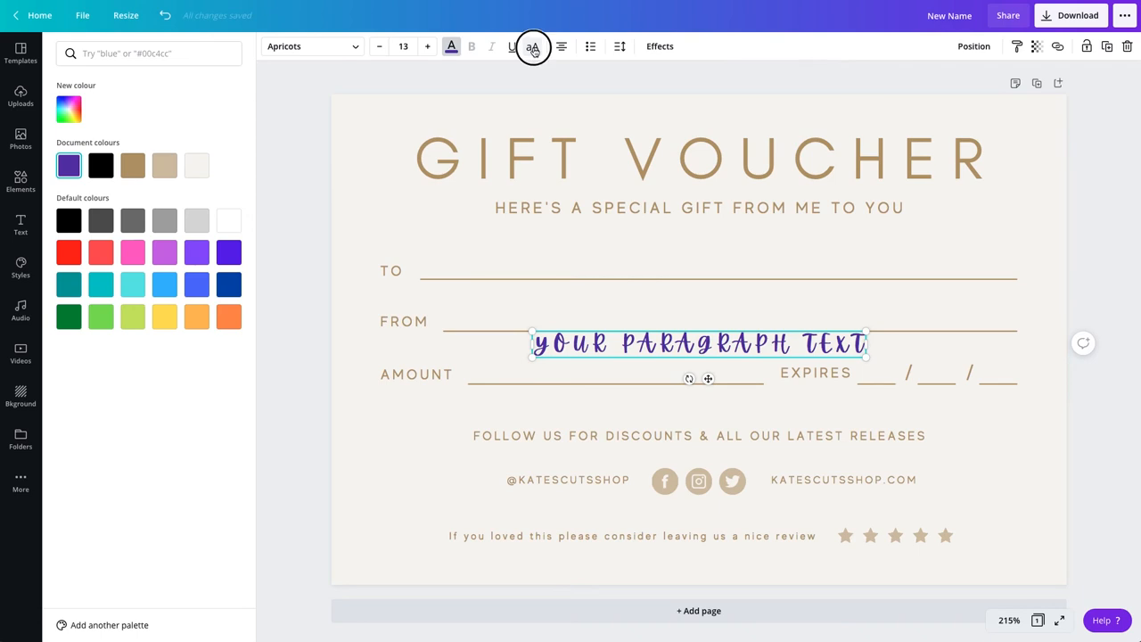
click(533, 49)
click(533, 49)
- Reduce the paragraph text's letter spacing to 192
click(620, 49)
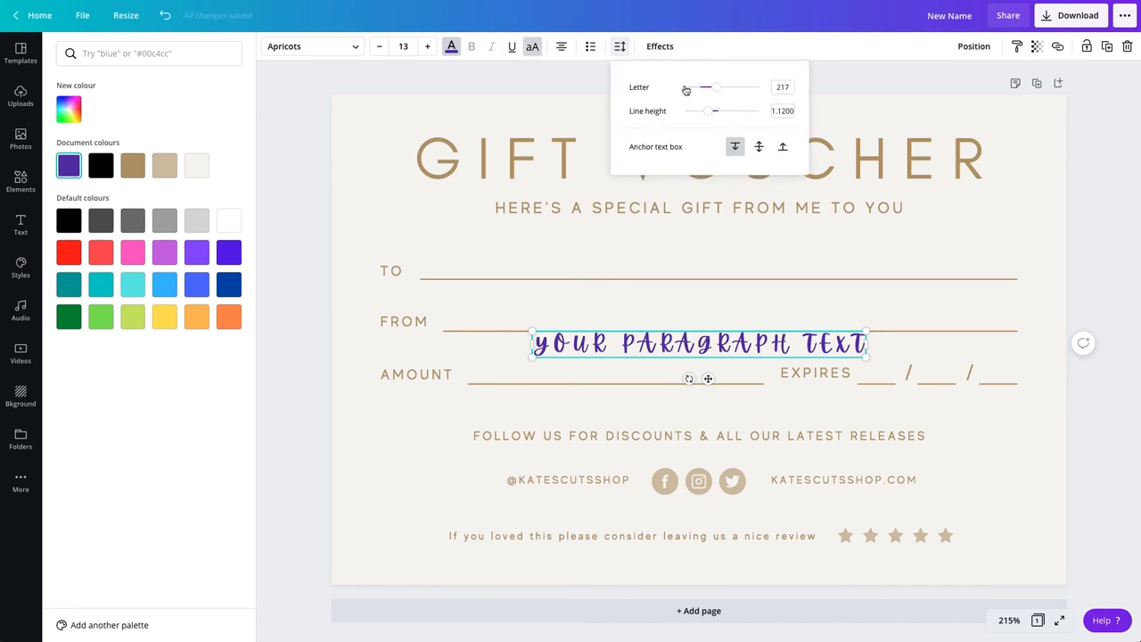
mouse_move(714, 87)
mouse_down()
mouse_move(749, 87)
mouse_move(714, 86)
mouse_up()
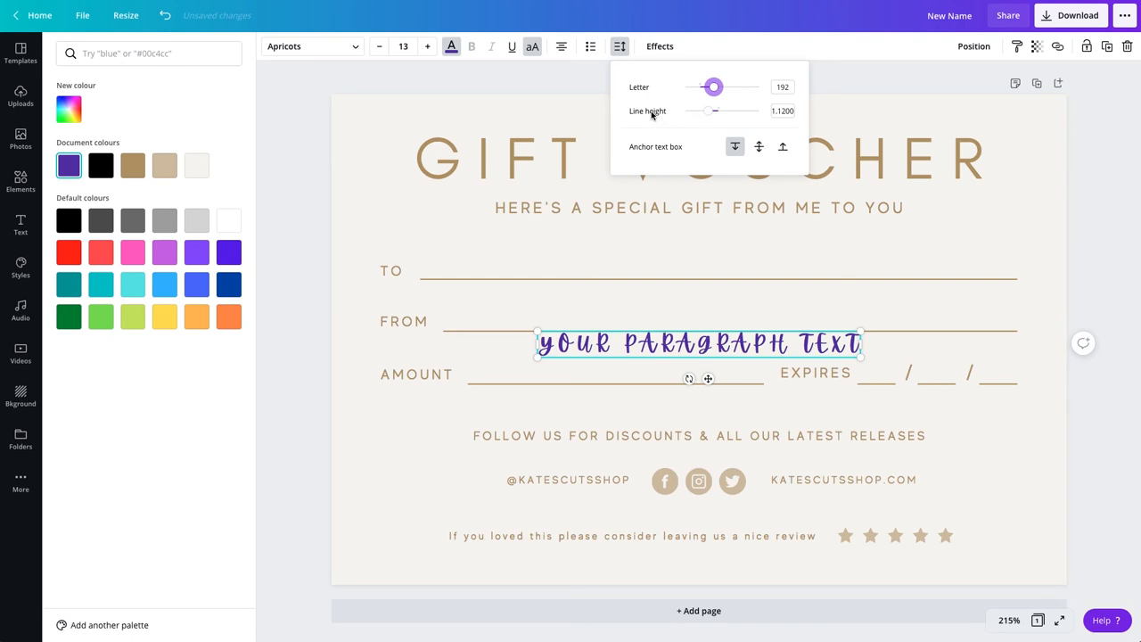
- Narrow the subtitle's text box so it wraps onto three lines, and try out its line height setting
click(643, 213)
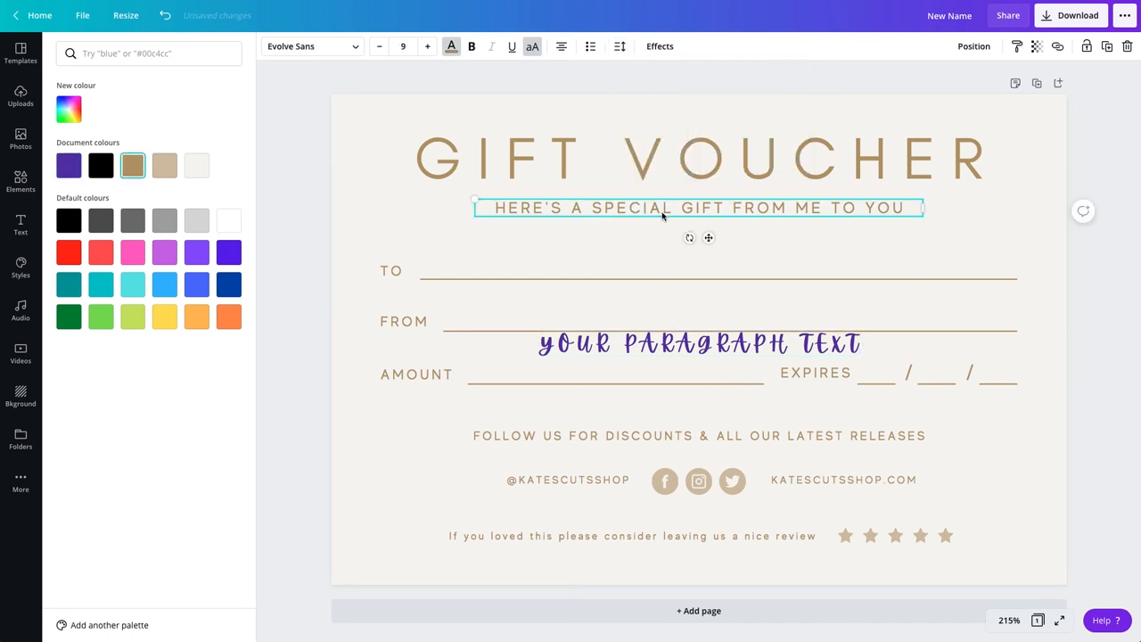
drag(915, 208, 703, 203)
click(621, 46)
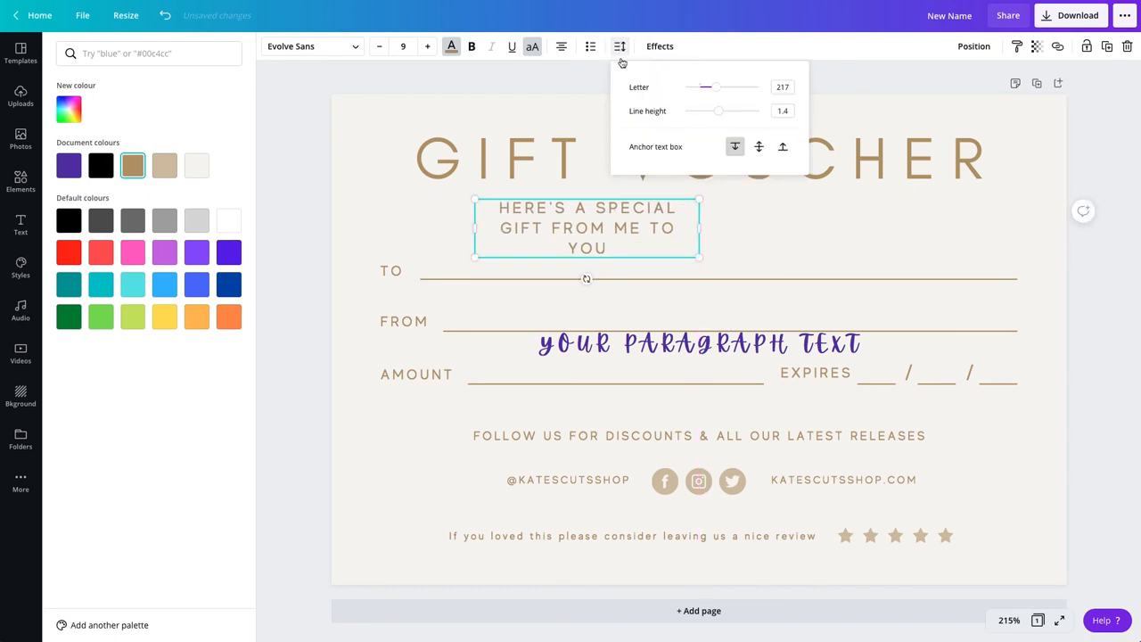
click(719, 111)
mouse_move(720, 112)
mouse_down()
mouse_move(749, 111)
mouse_move(719, 111)
mouse_up()
click(622, 51)
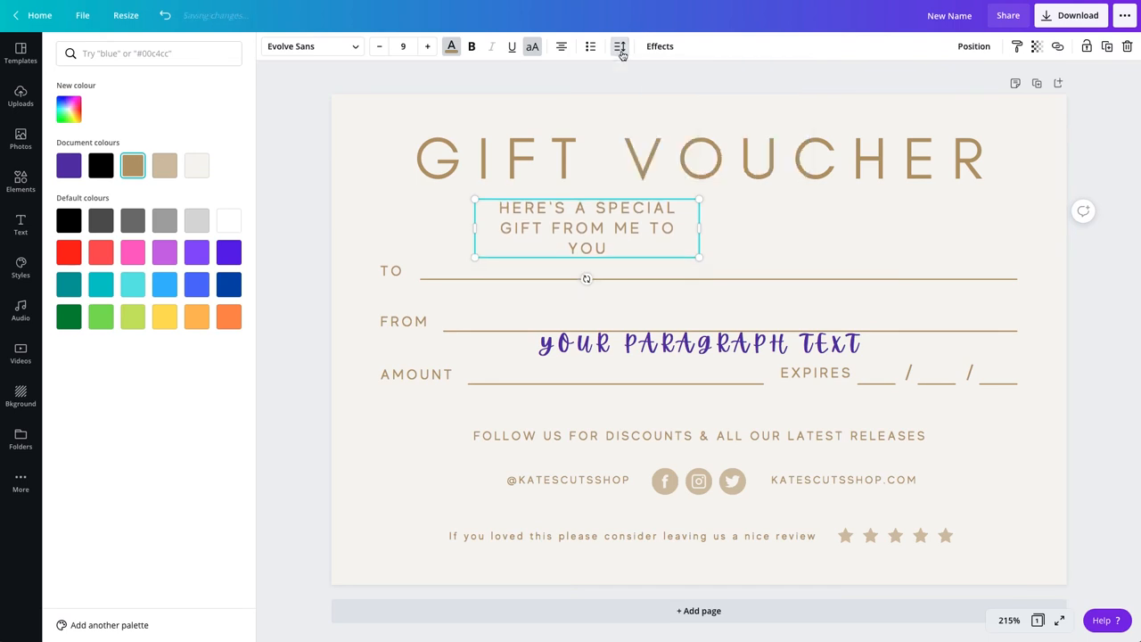
- Review the text effects available for the subtitle and browse the brand kit and trending font and colour styles
click(667, 46)
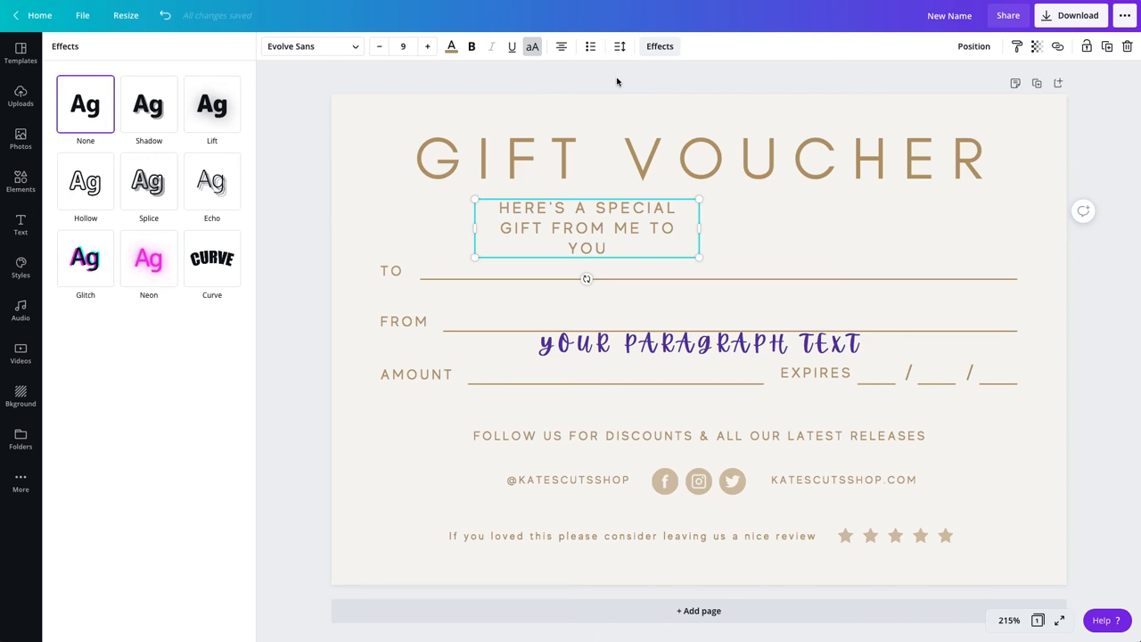
click(660, 48)
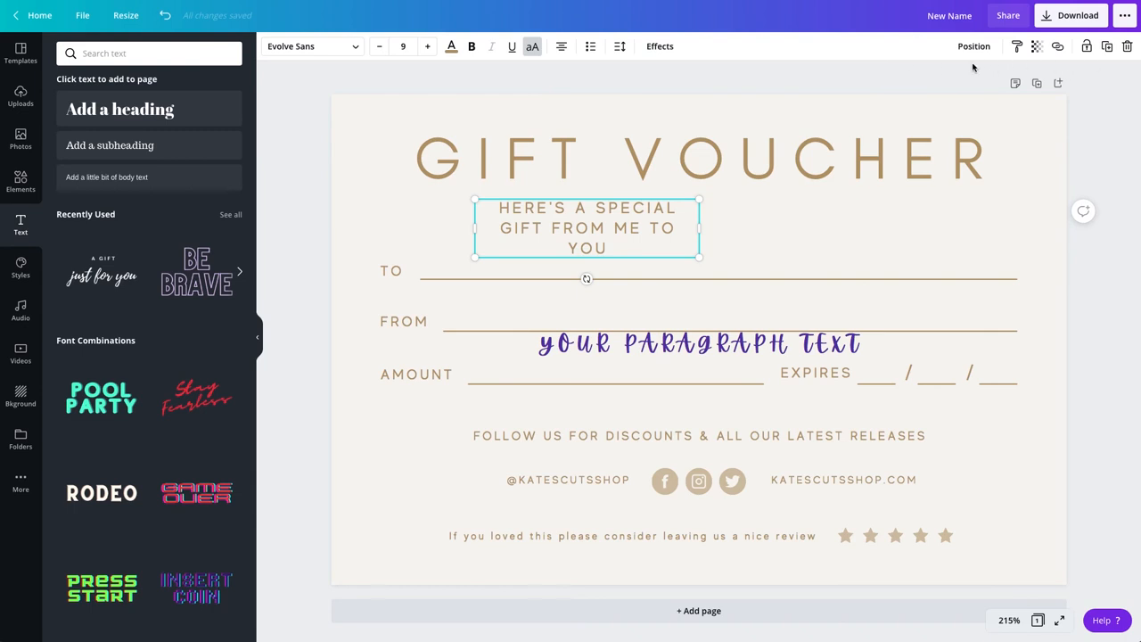
click(22, 266)
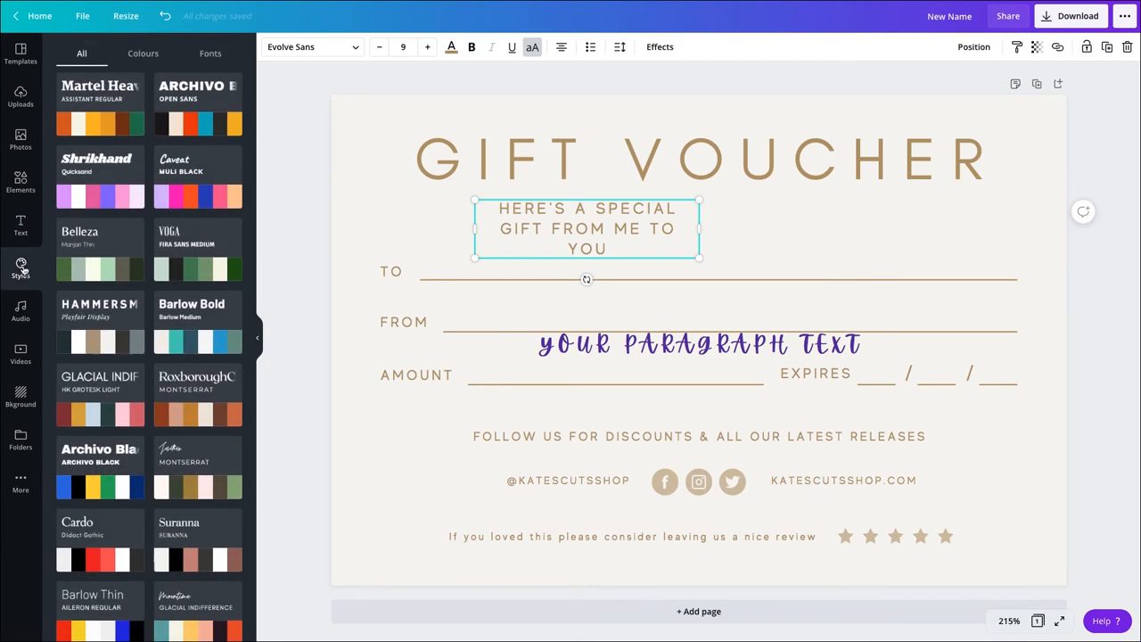
scroll(138, 231, up, 5)
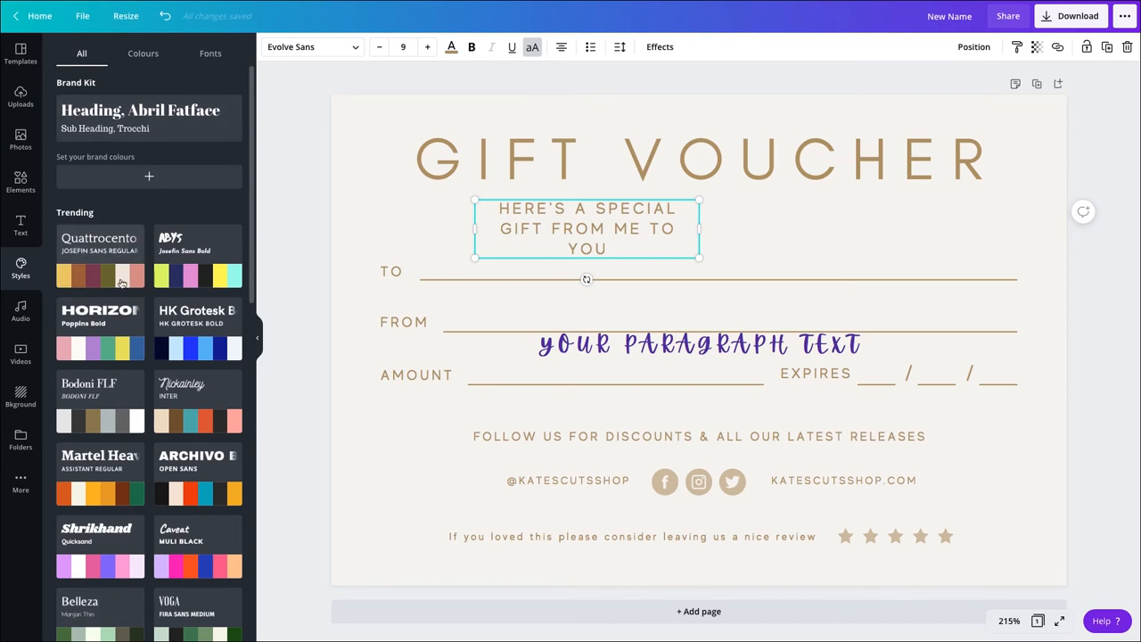
scroll(142, 269, down, 3)
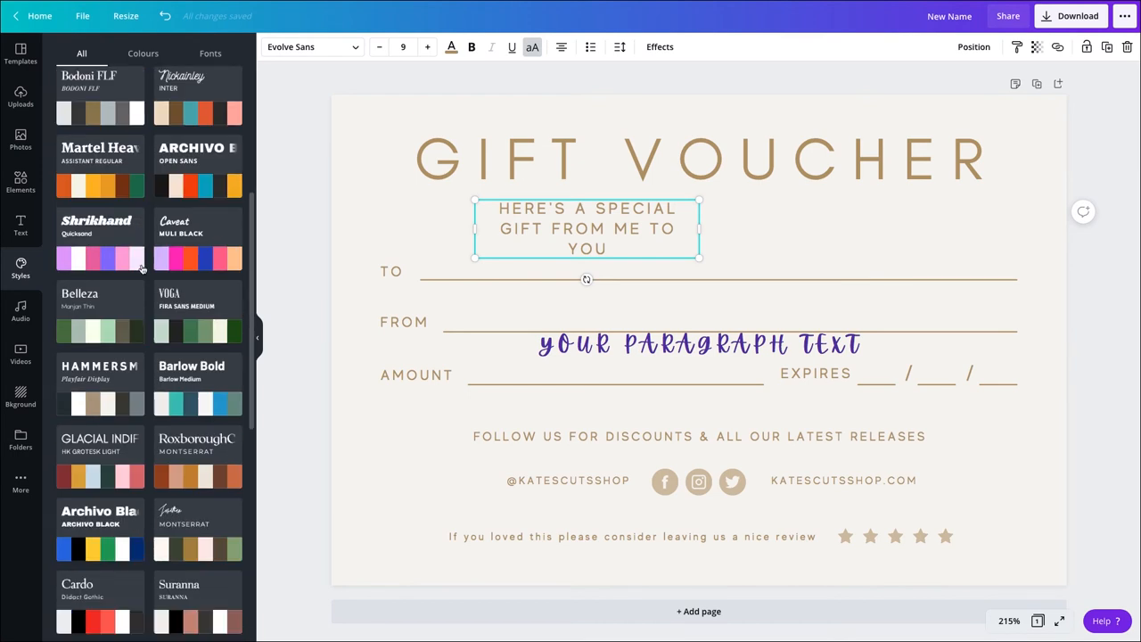
scroll(141, 269, up, 4)
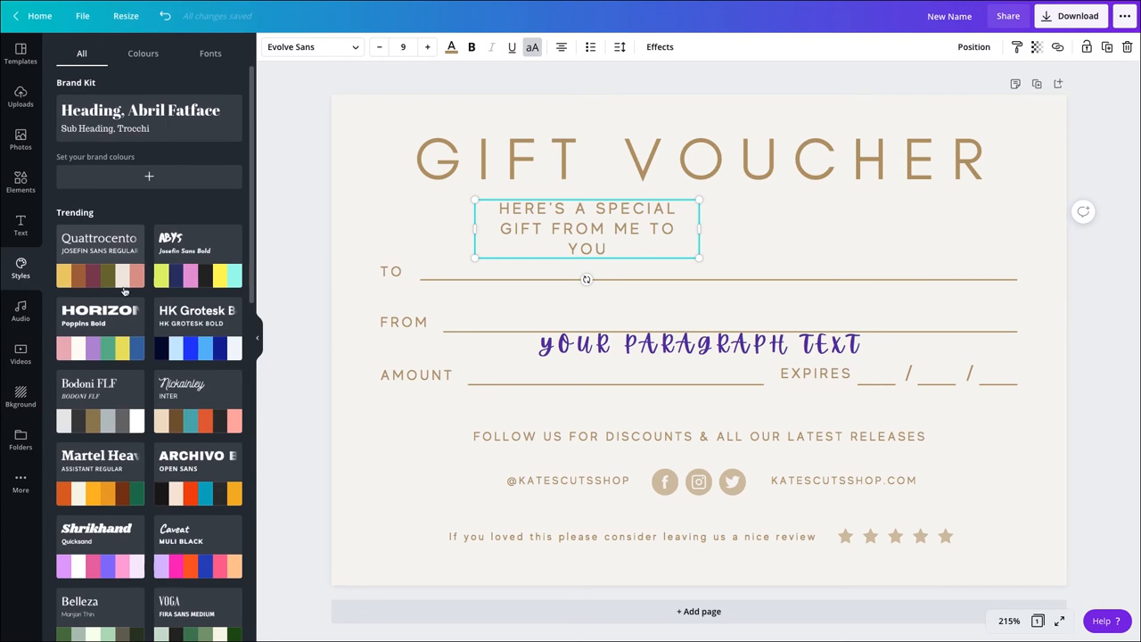
- Add the "Signal to Noise" audio track to the voucher and undo it
click(21, 312)
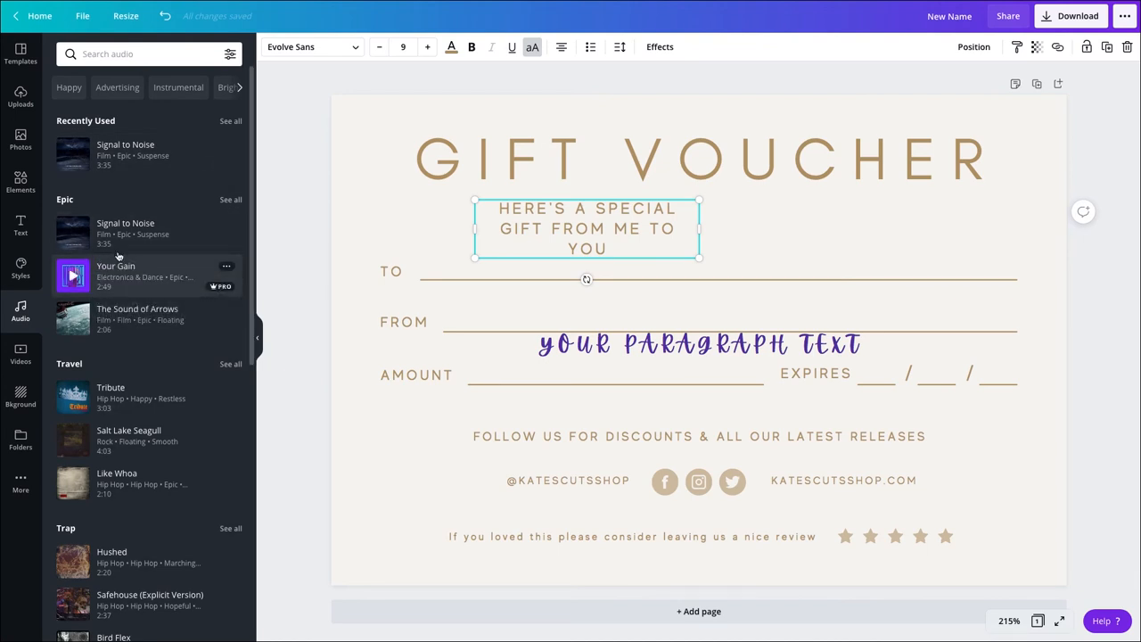
click(138, 161)
drag(138, 161, 470, 183)
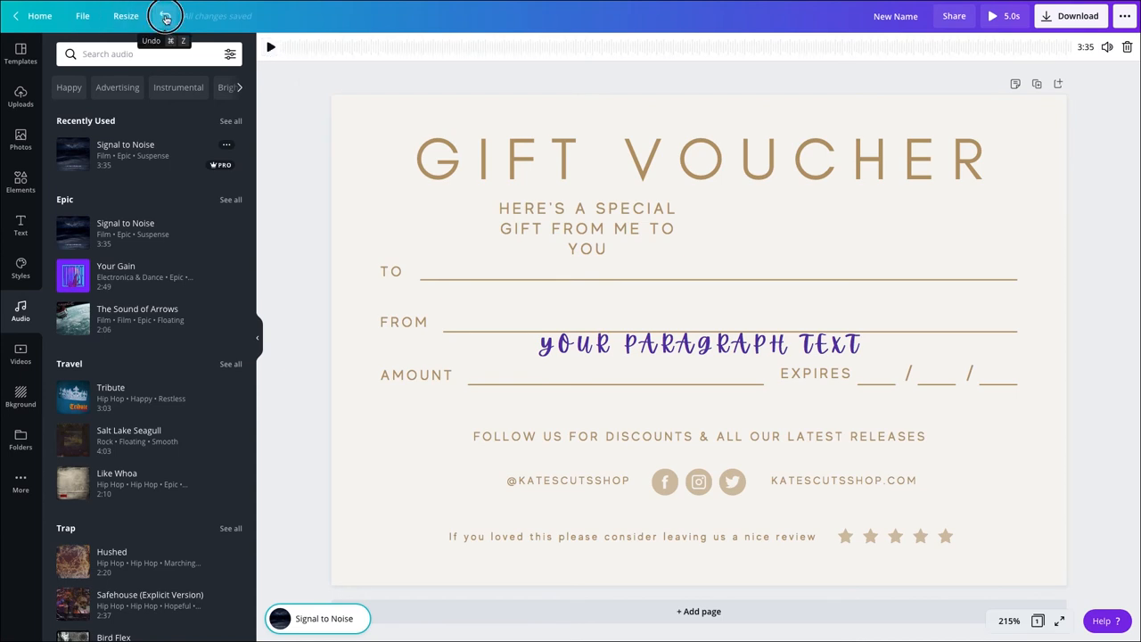
click(165, 18)
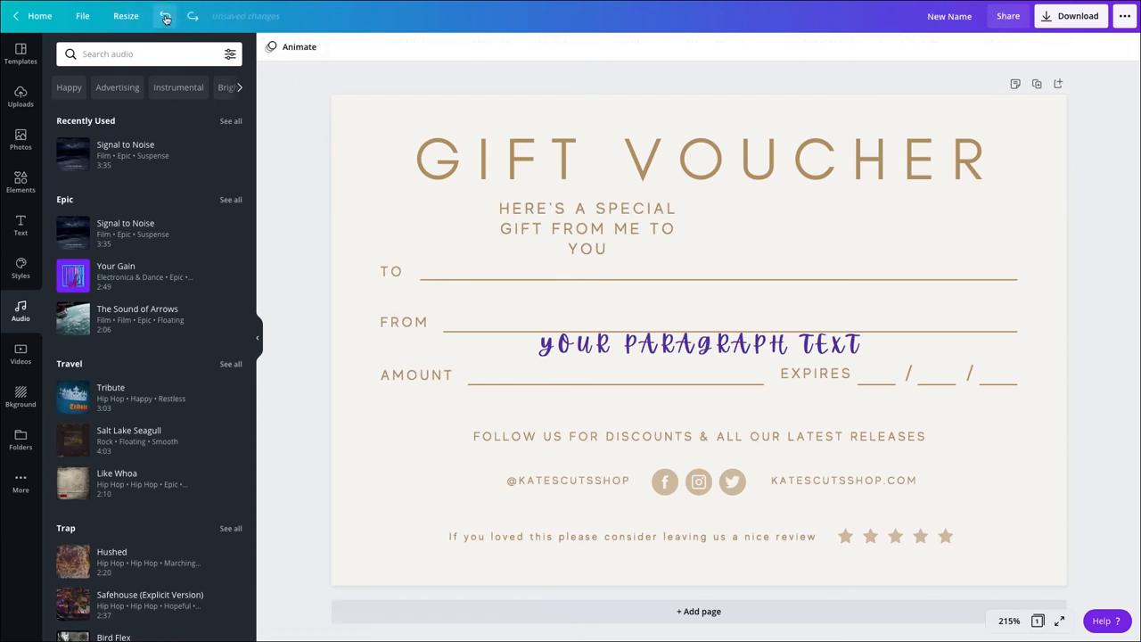
- Browse the stock video categories, such as aerial shots, beach, business and food
click(19, 355)
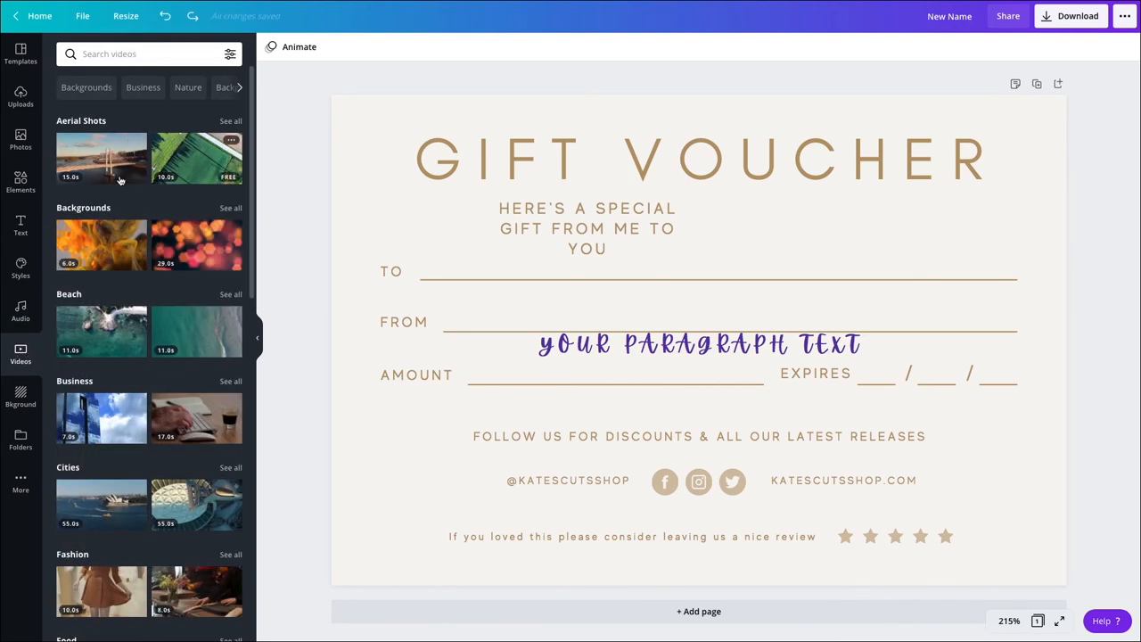
scroll(124, 205, down, 4)
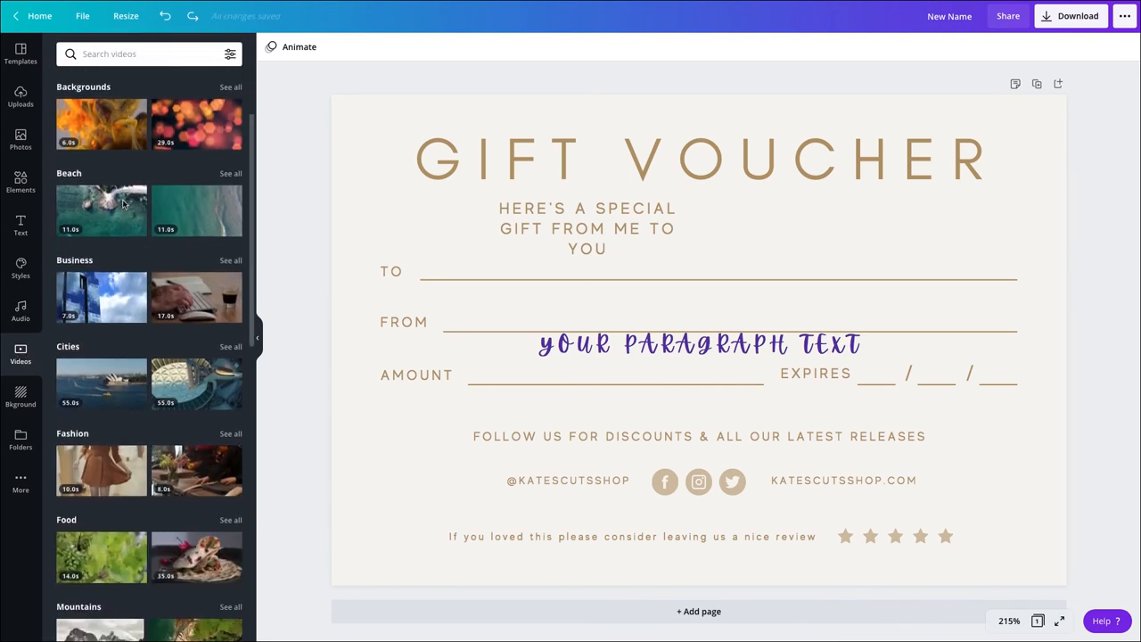
scroll(124, 205, up, 5)
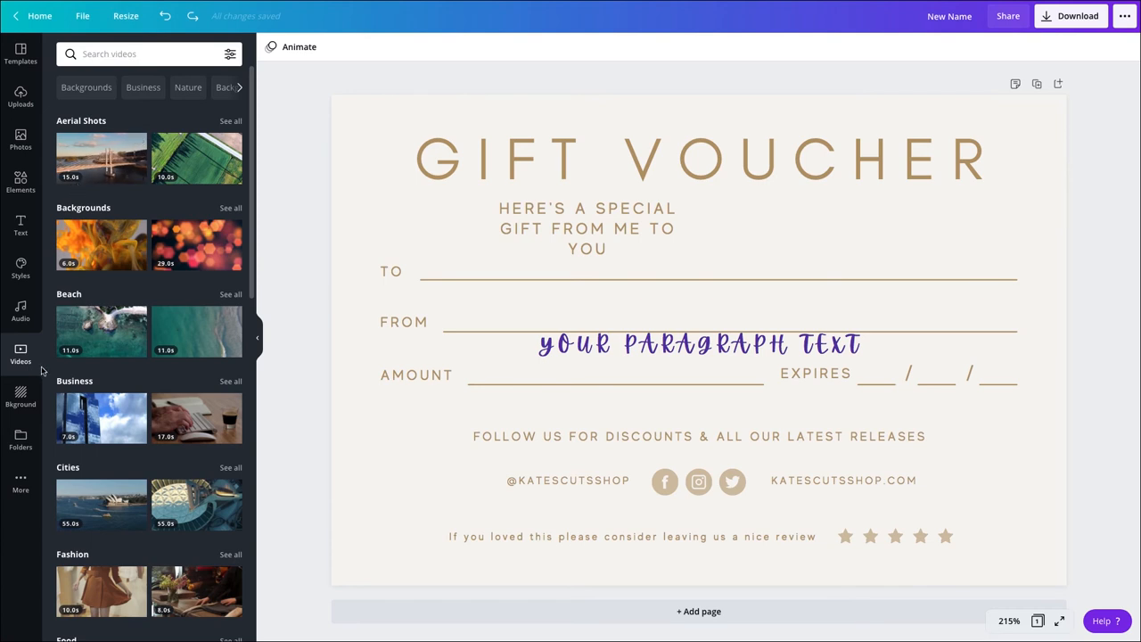
- Set the recently used blue mountain photo as the voucher's background and try several tints, ending with the light beige document colour
click(21, 394)
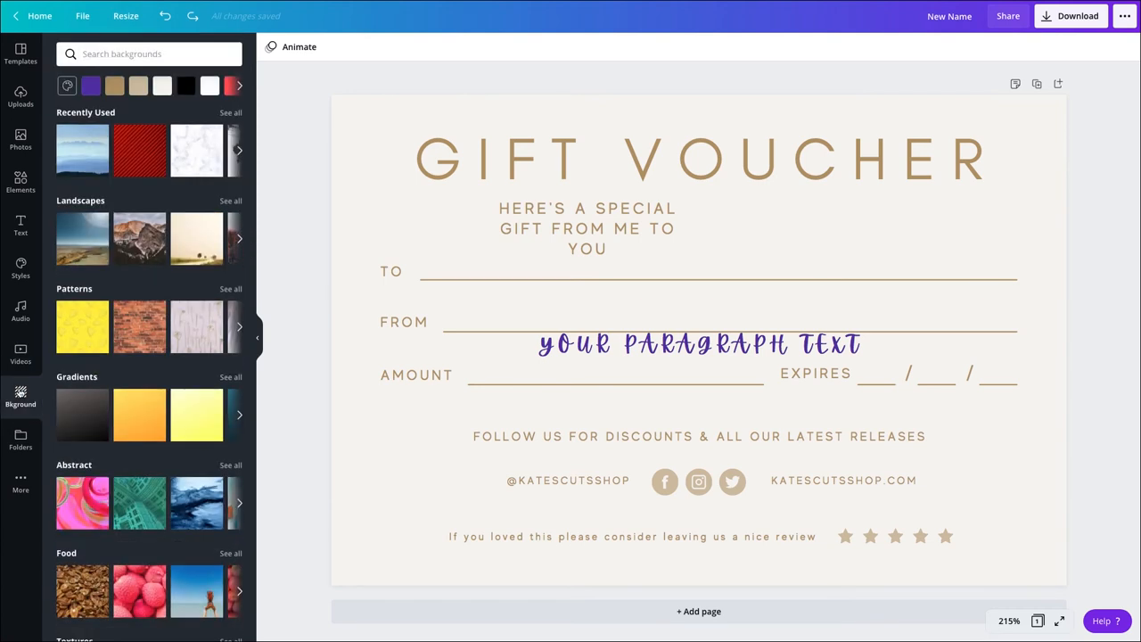
click(84, 154)
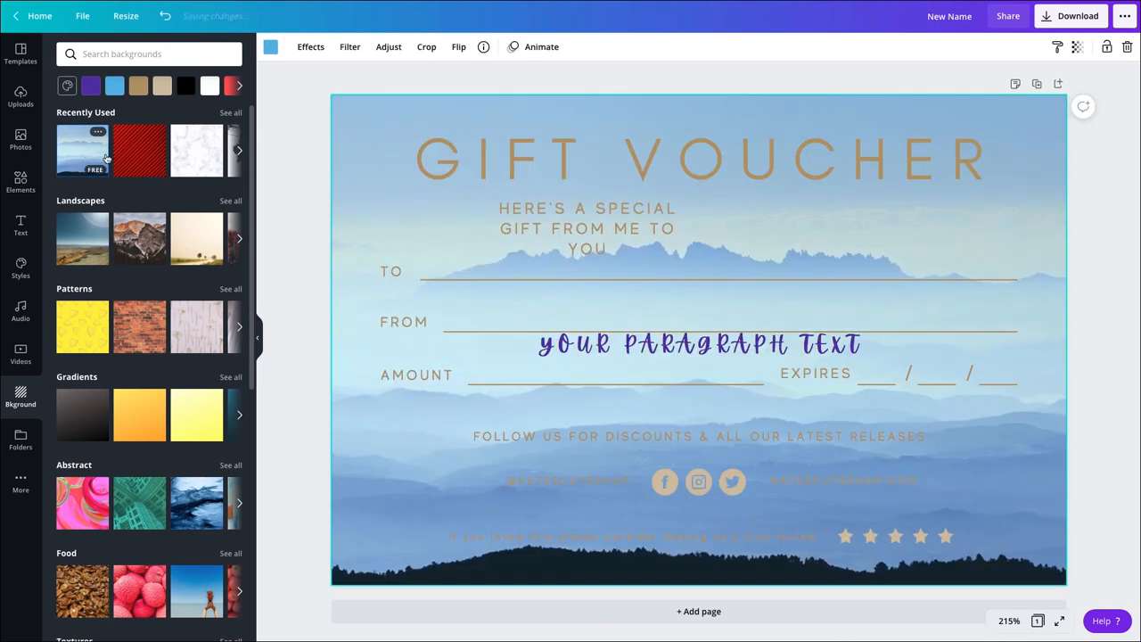
click(271, 47)
click(164, 166)
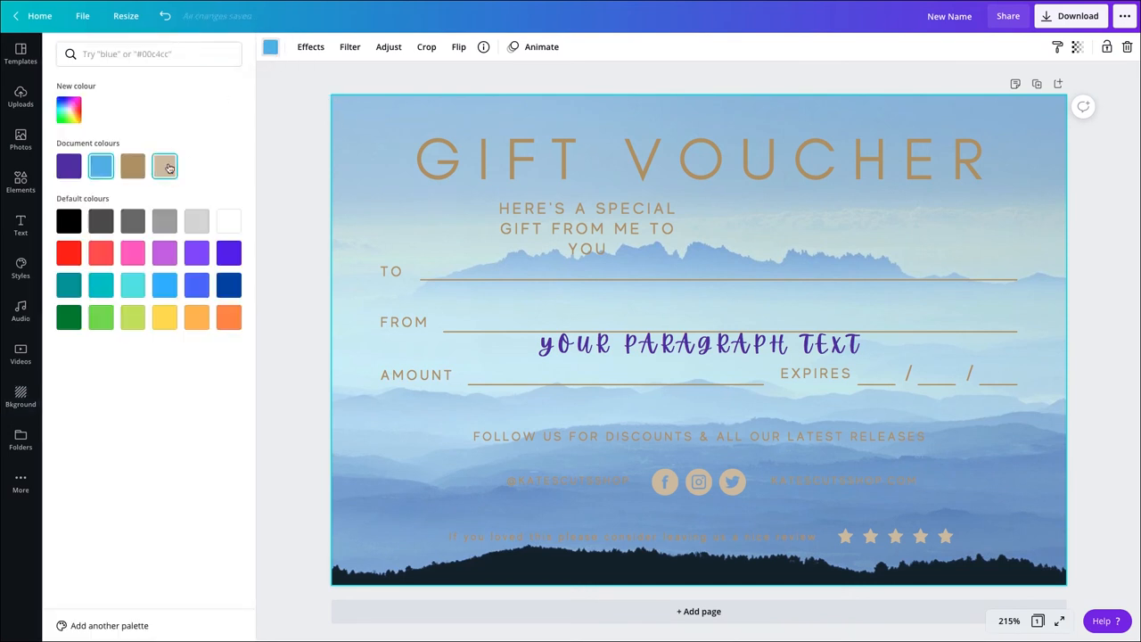
click(132, 166)
click(69, 168)
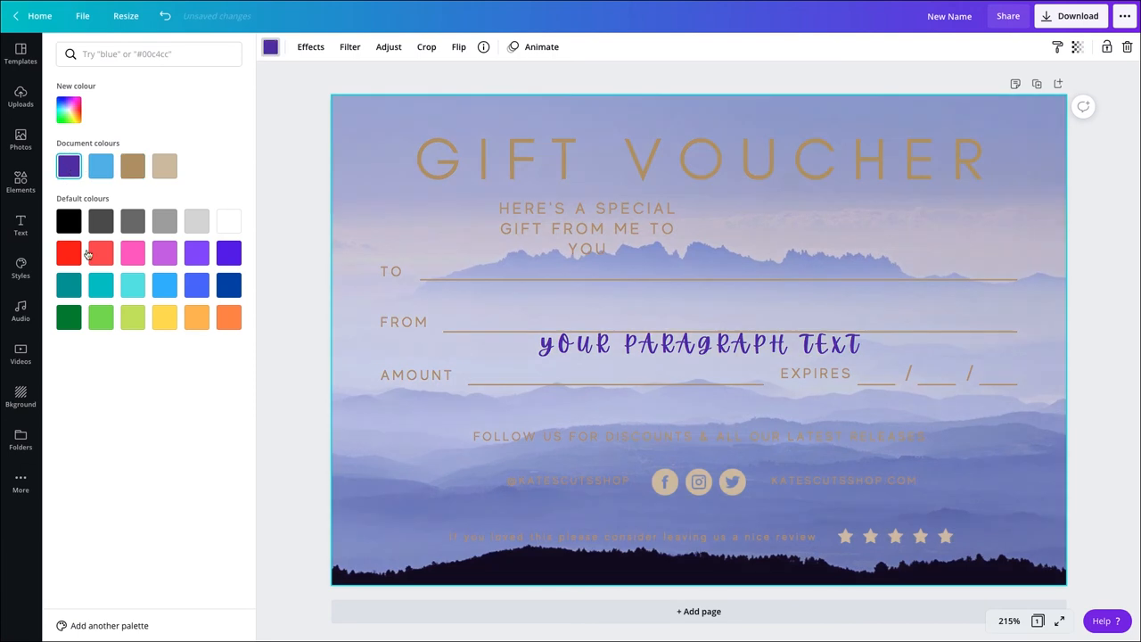
click(99, 252)
click(166, 253)
click(164, 166)
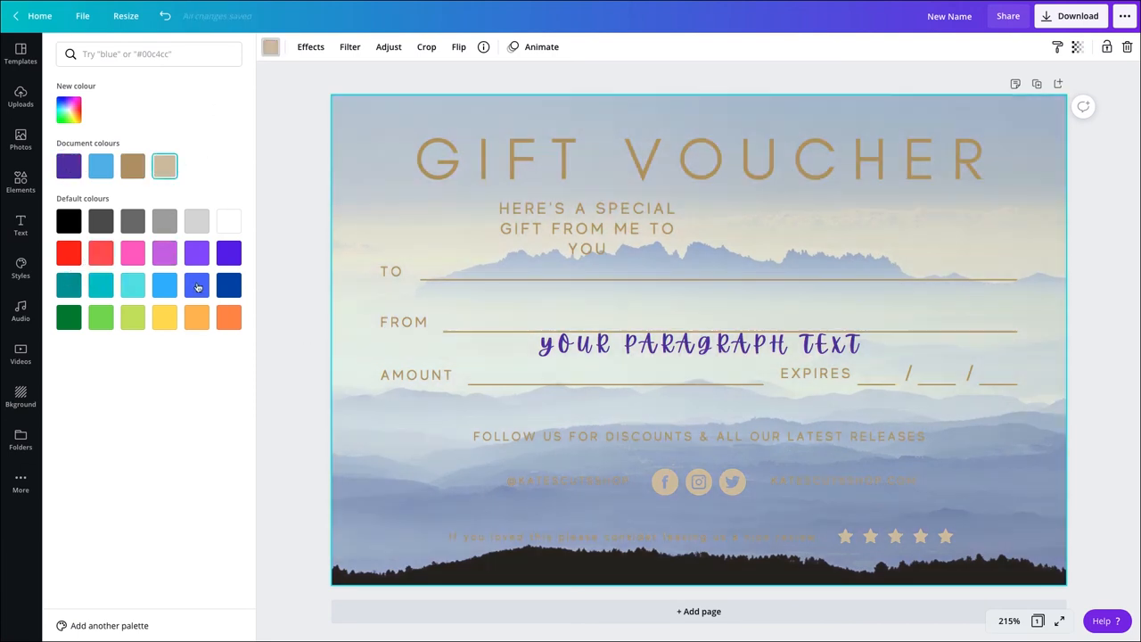
- View the list of design folders and collapse the side panel
click(20, 439)
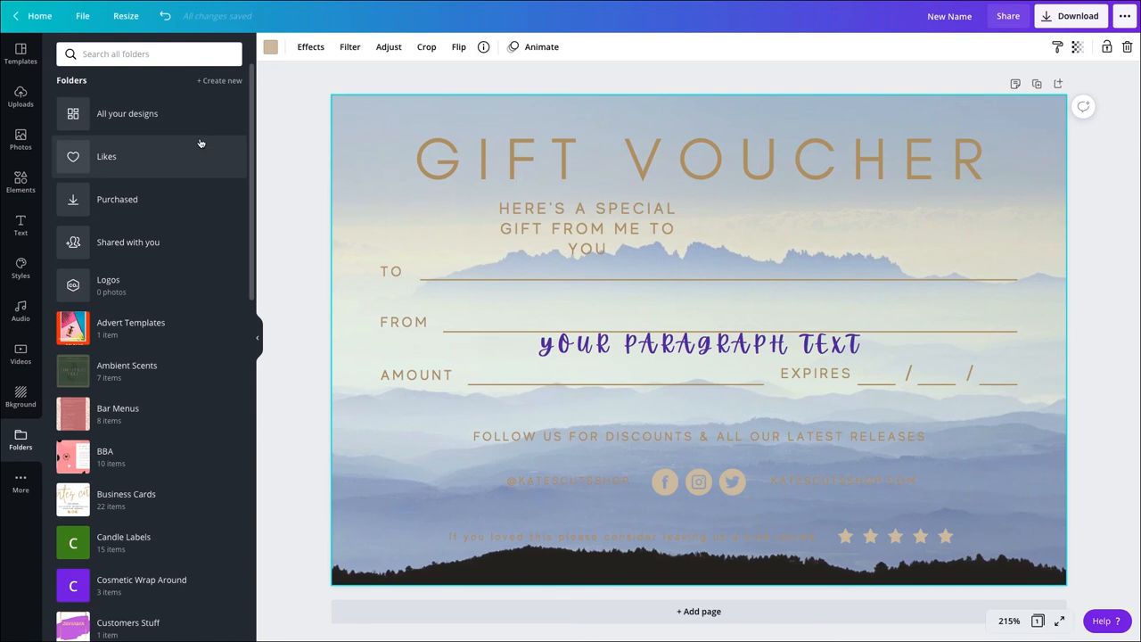
click(258, 340)
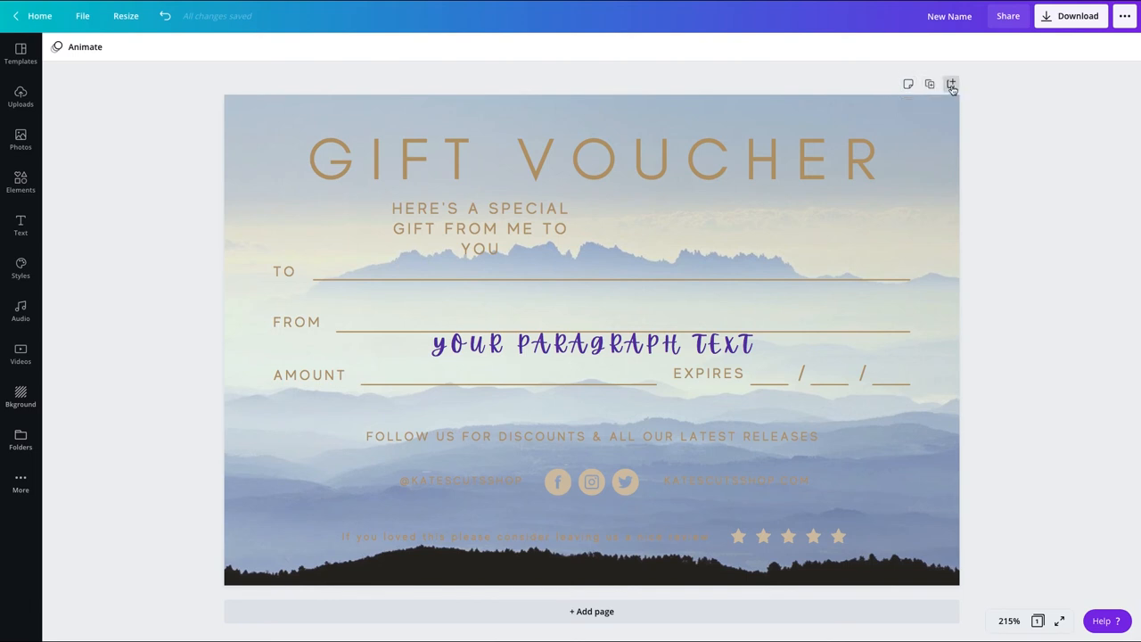
- Save the note "This is great!" on the voucher page and duplicate the page
click(908, 84)
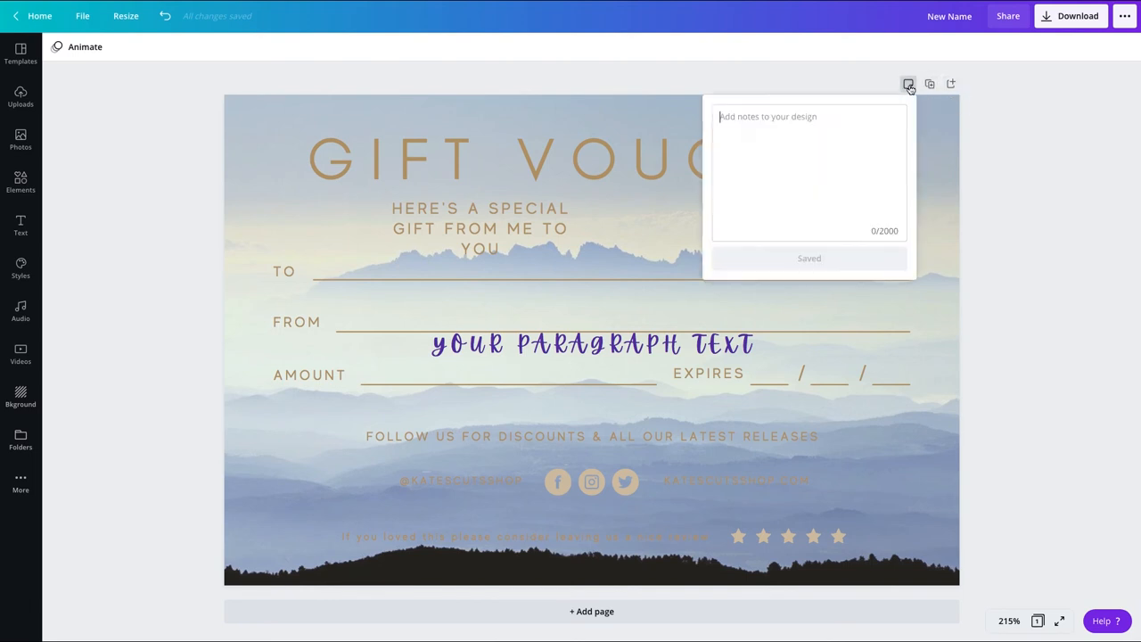
text(This is great!)
key(Return)
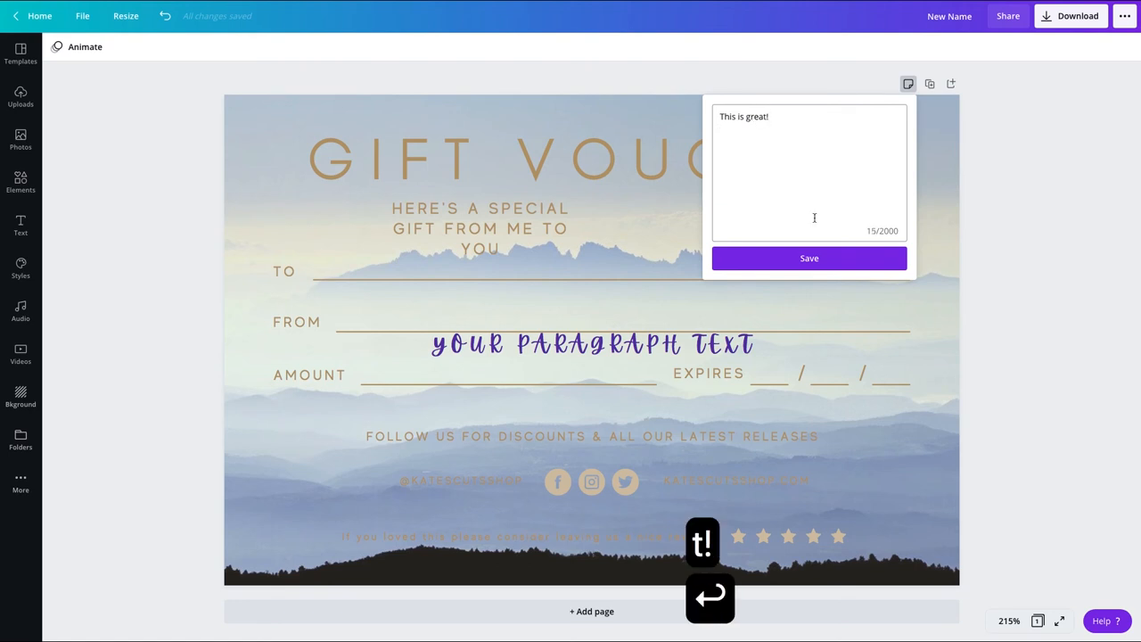
click(810, 259)
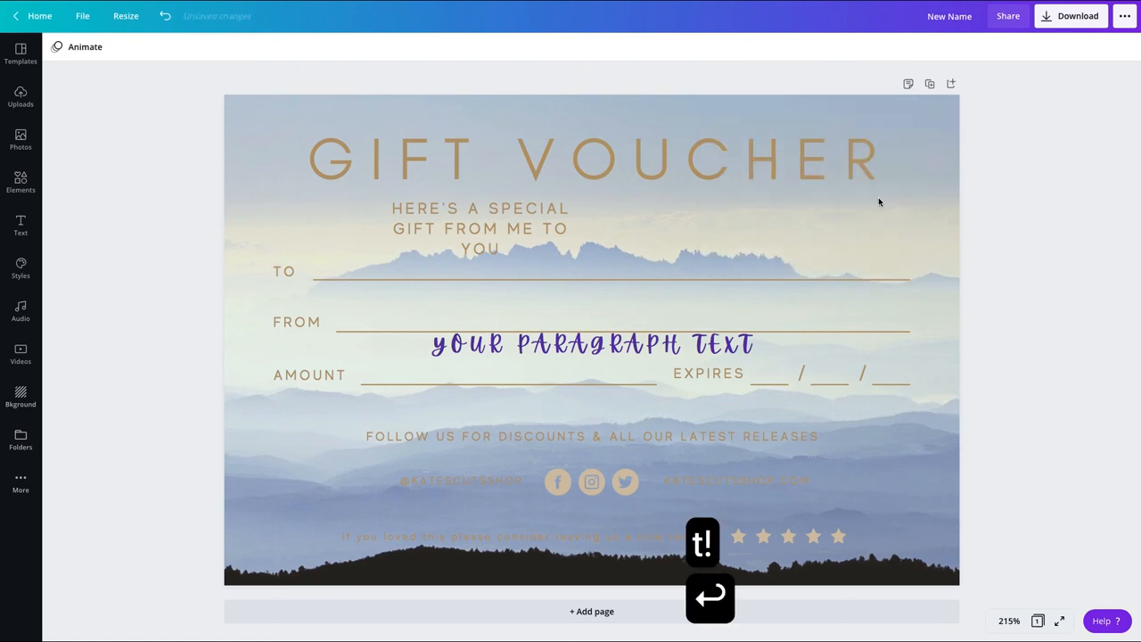
click(930, 84)
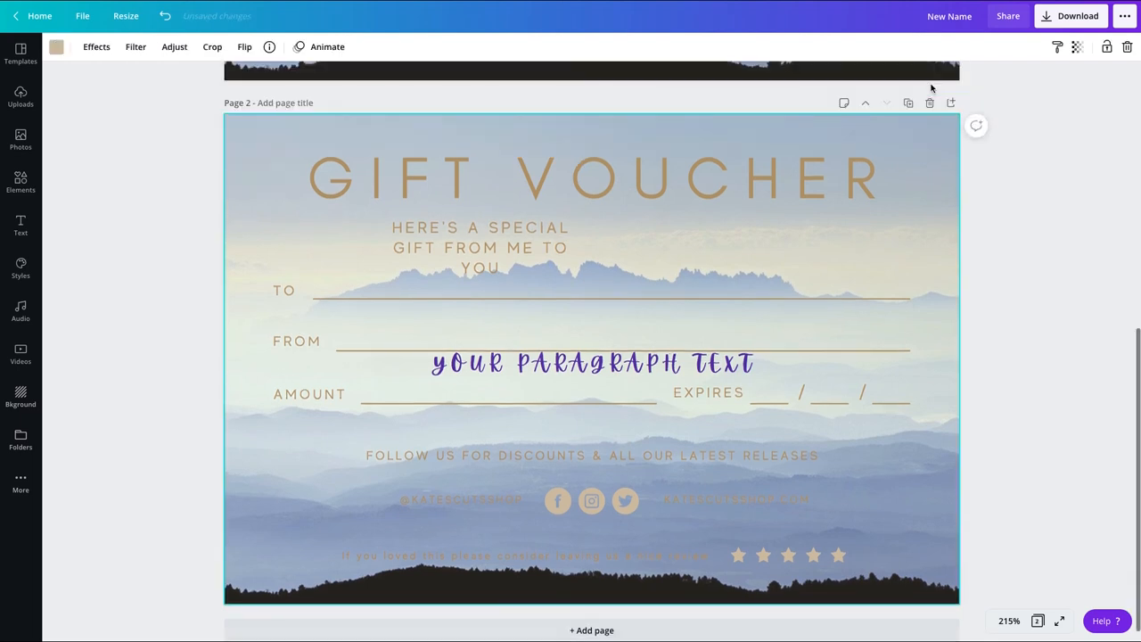
- Add a blank page after the duplicated voucher, delete the duplicate, and add another blank page at the end
click(951, 103)
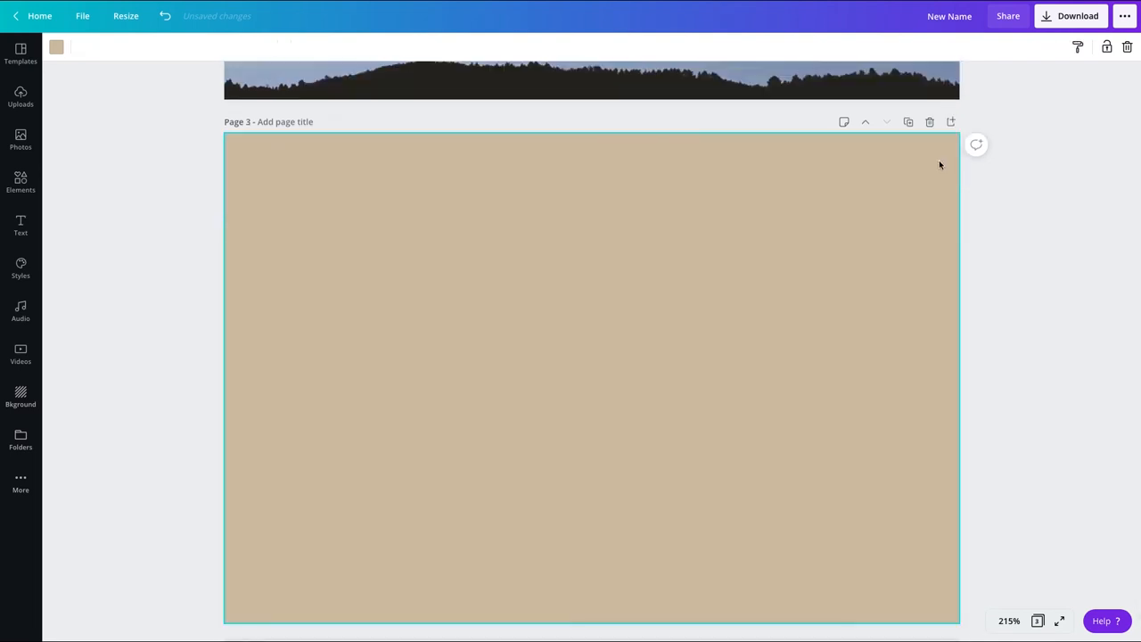
scroll(981, 165, up, 10)
scroll(963, 160, down, 5)
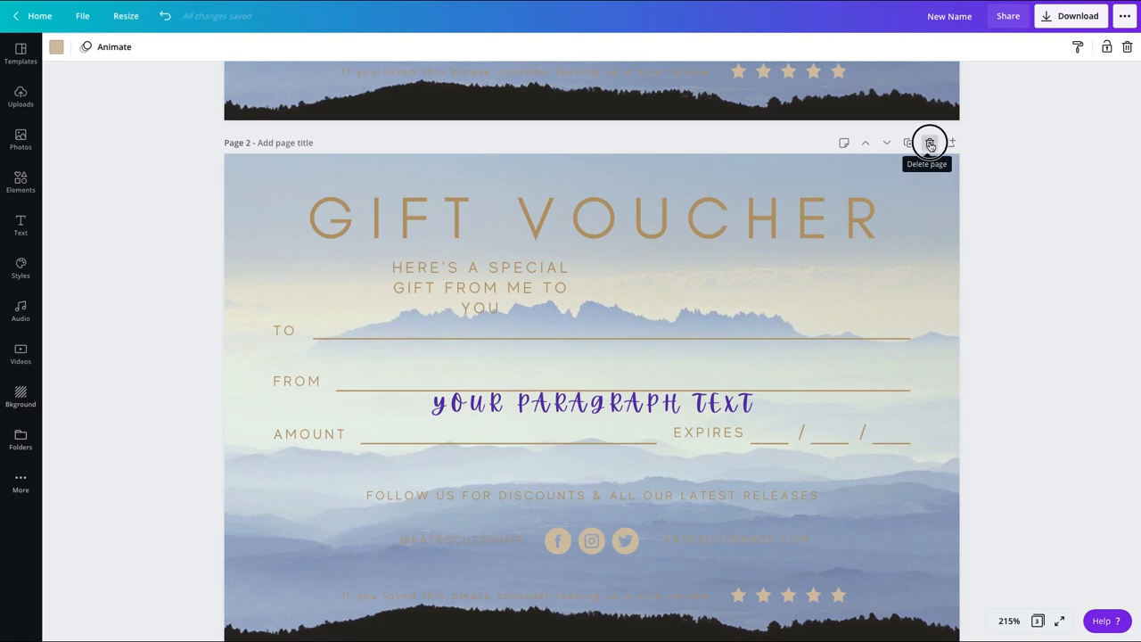
click(930, 143)
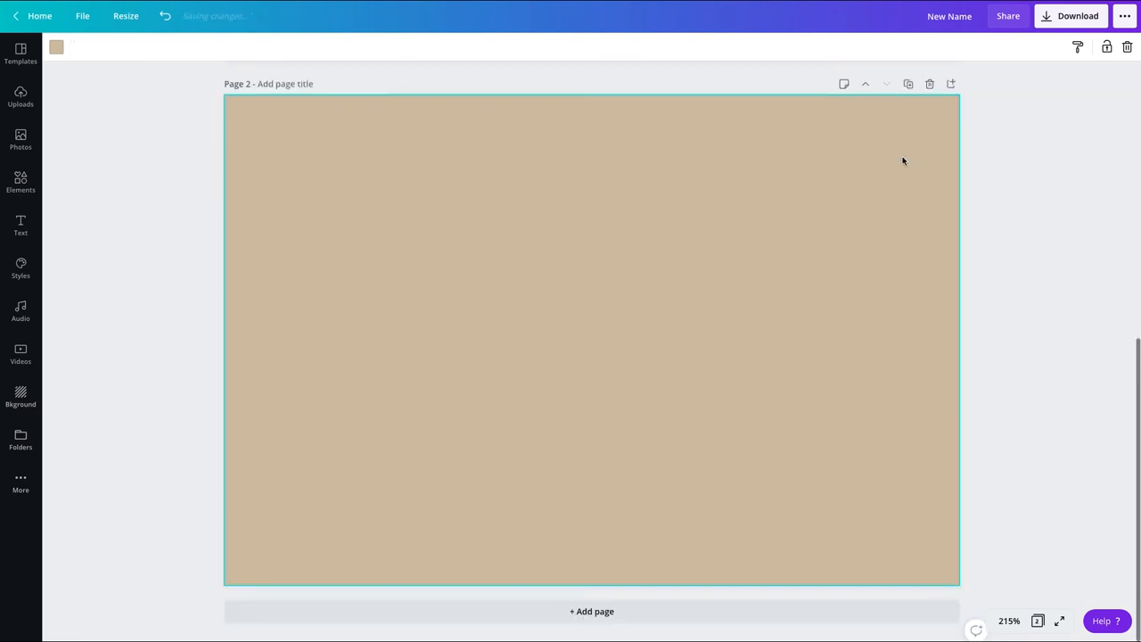
click(597, 611)
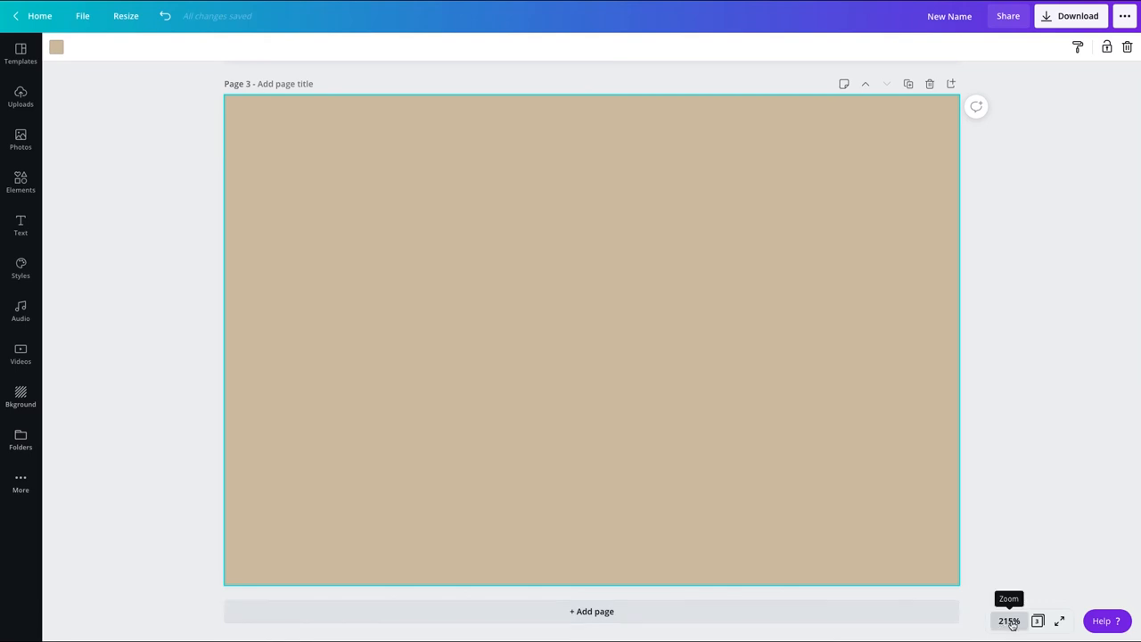
- In the page overview, move the voucher page to second place, delete the third page, and return to editing the blank first page
click(1039, 621)
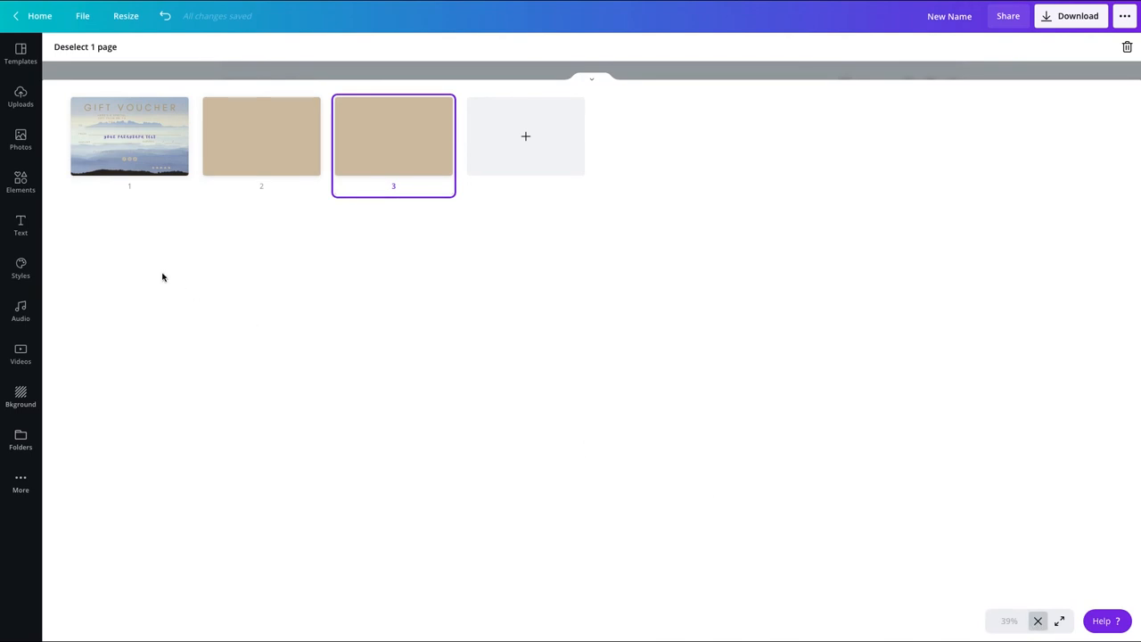
shift+click(162, 157)
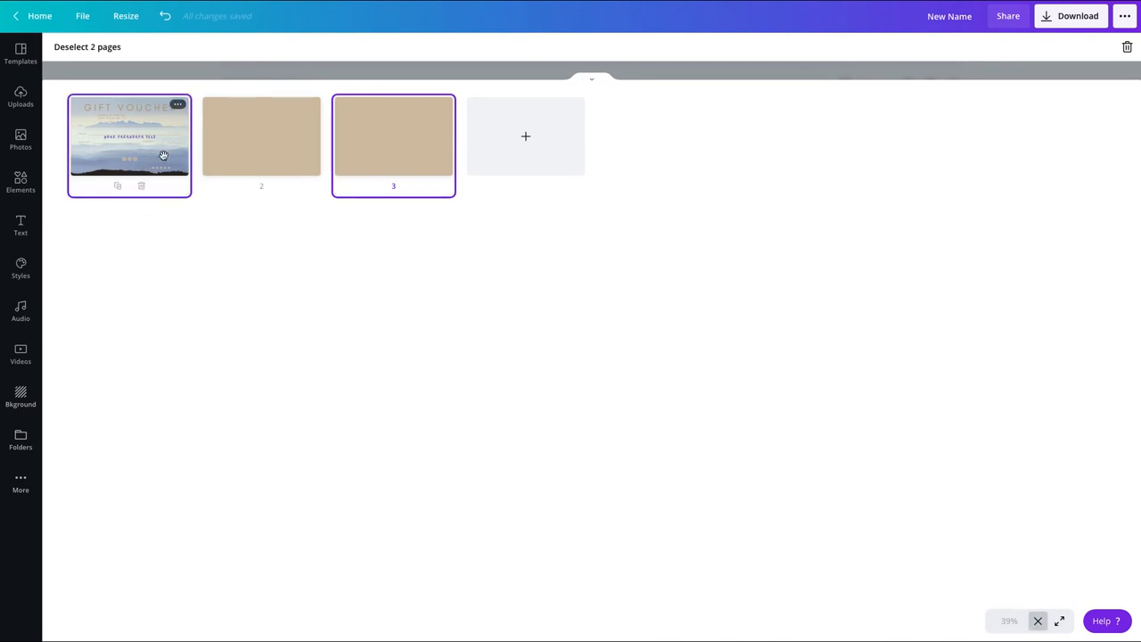
drag(161, 145, 322, 143)
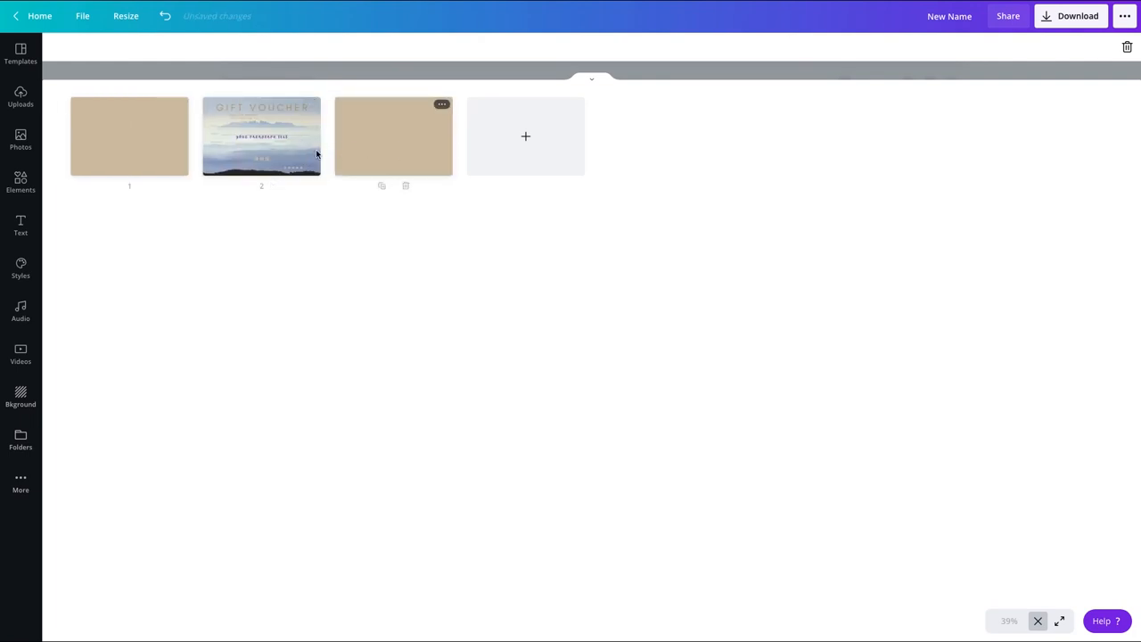
click(405, 186)
click(139, 124)
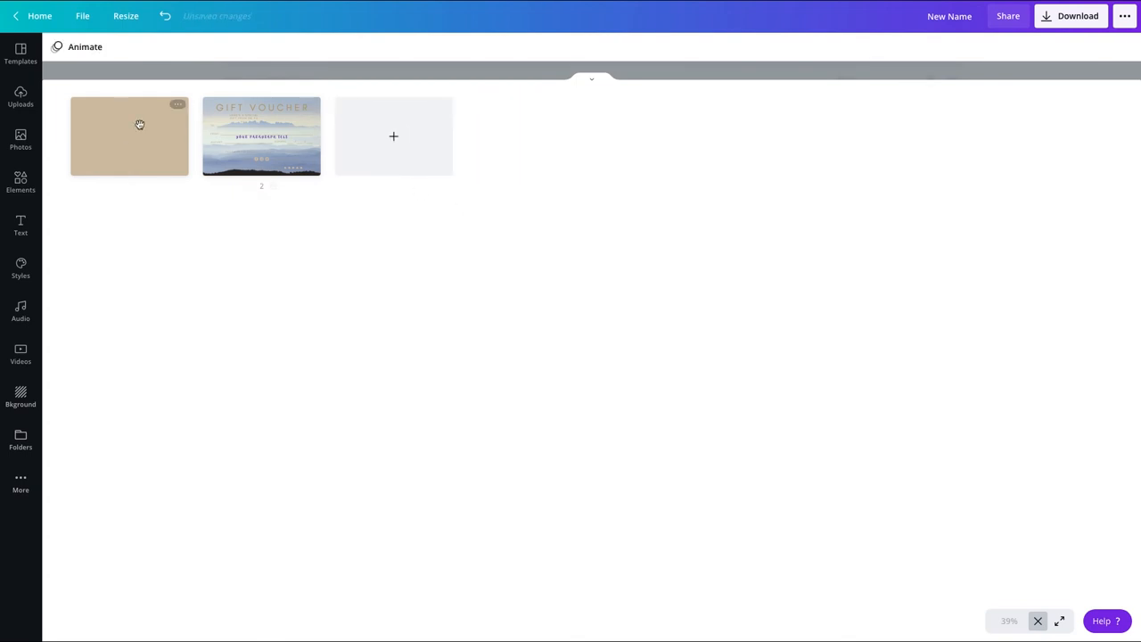
click(1037, 623)
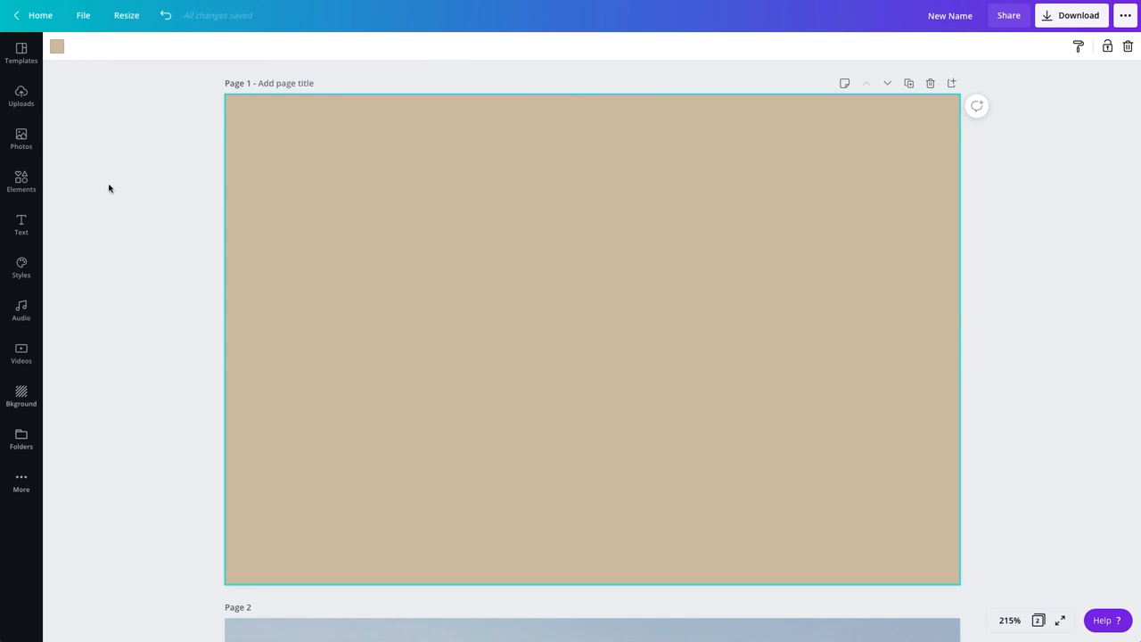
- Clear the flower search in the elements library and place a square shape near the middle of the blank page
click(22, 181)
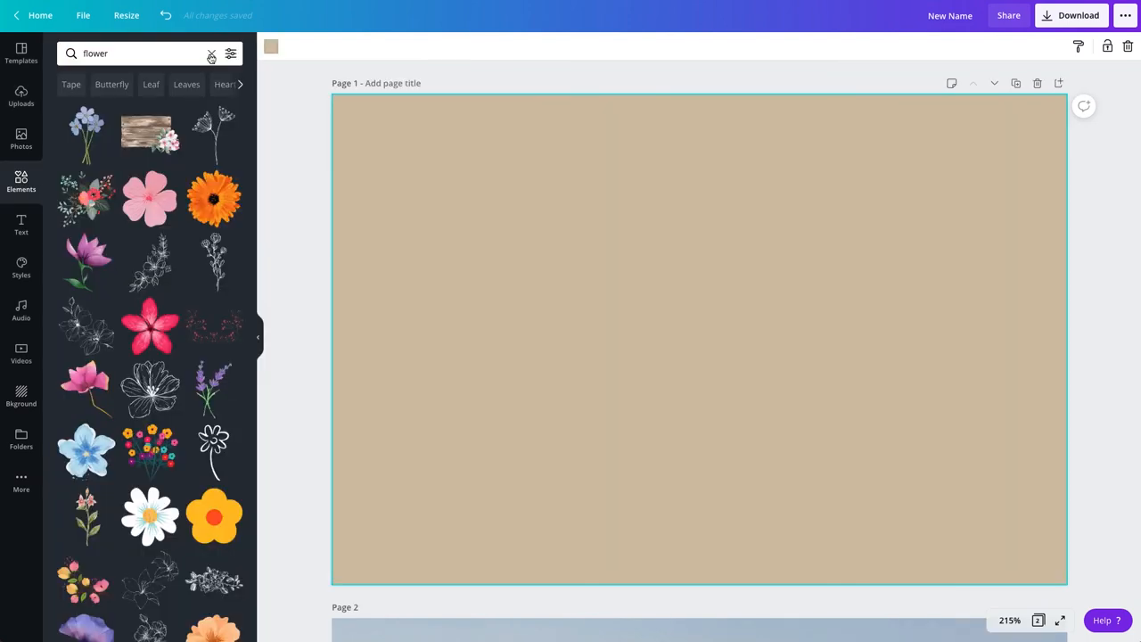
click(211, 53)
drag(133, 403, 553, 243)
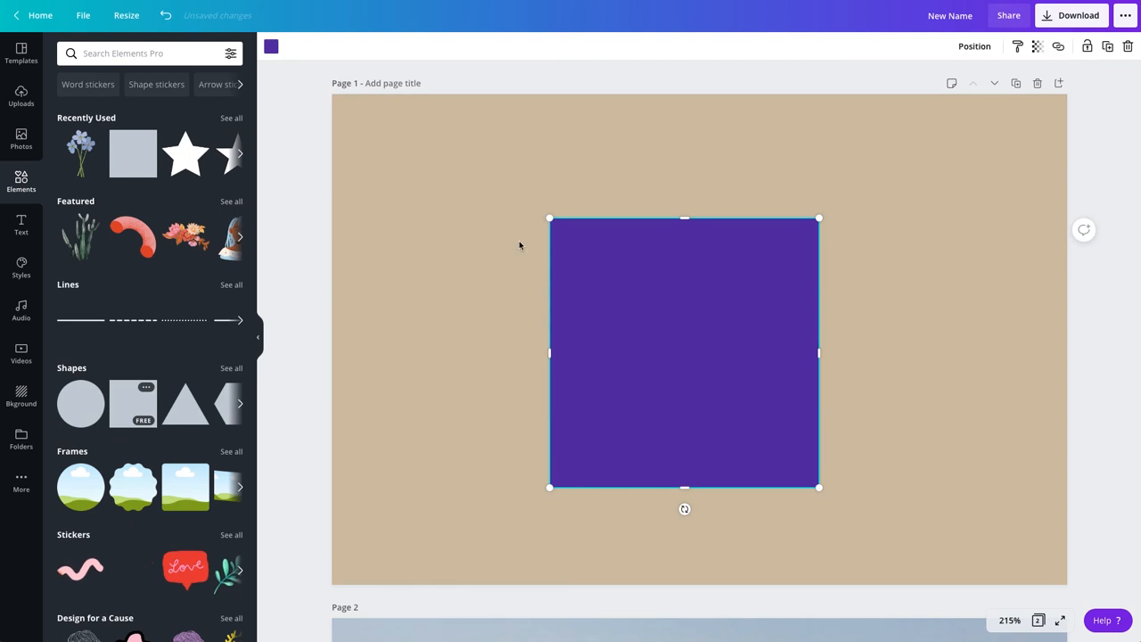
- Add the uploaded pixel-art grandmother image and the Pinterest logo on either side of the square
click(21, 96)
drag(89, 165, 406, 170)
drag(83, 230, 852, 251)
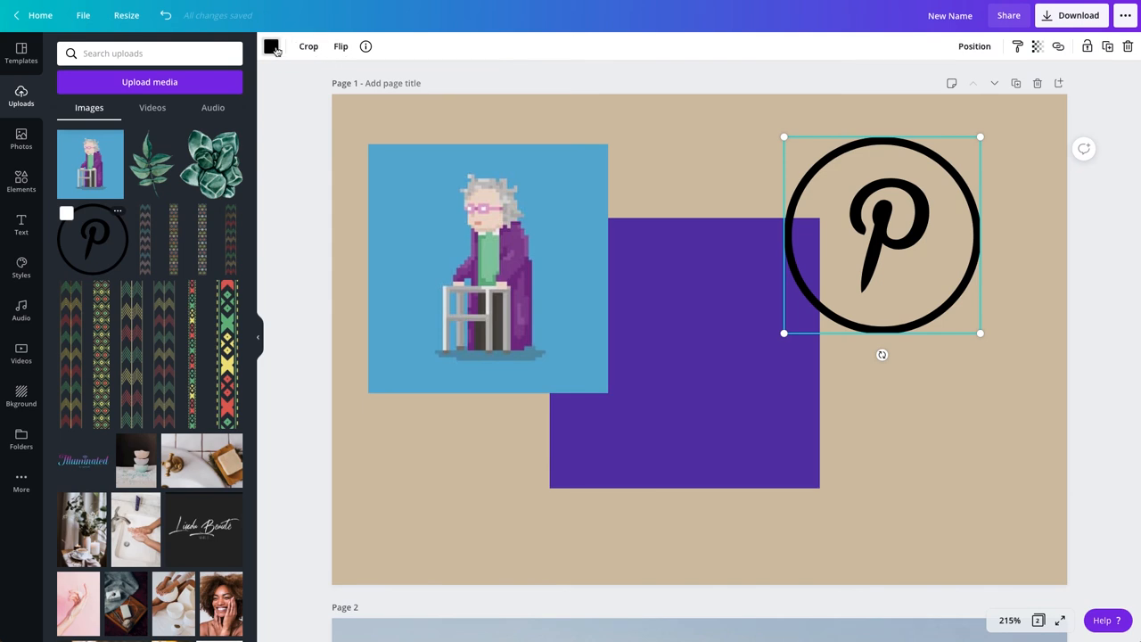
- Compare the editing options of the square and the grandmother image, and recolour the square with the green from the photo colours
click(698, 288)
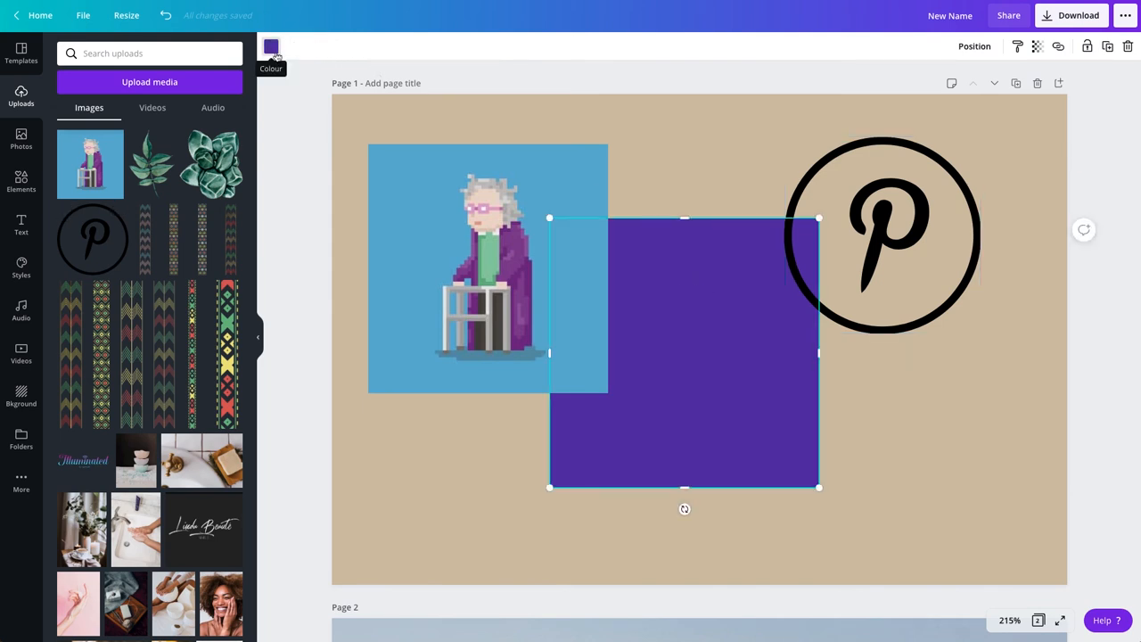
click(454, 219)
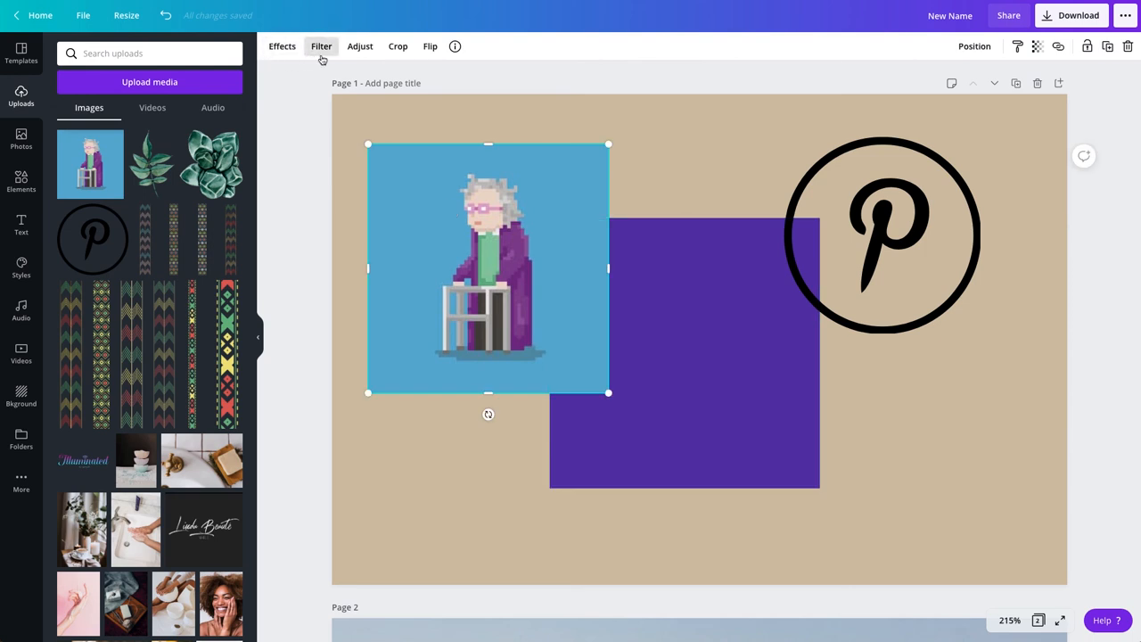
click(703, 259)
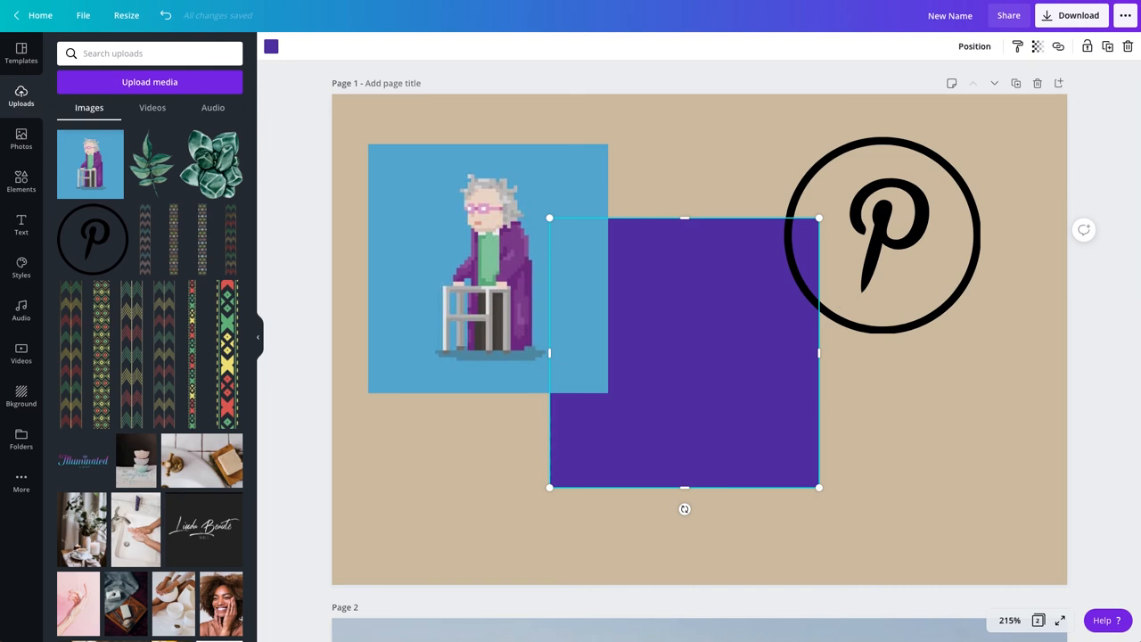
click(269, 46)
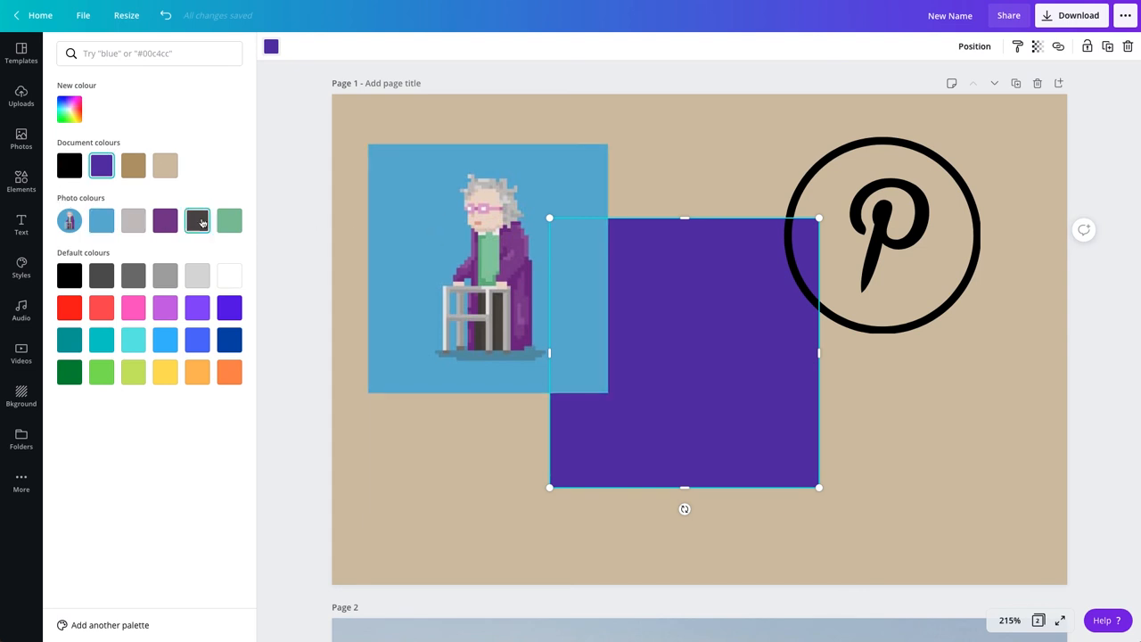
click(224, 223)
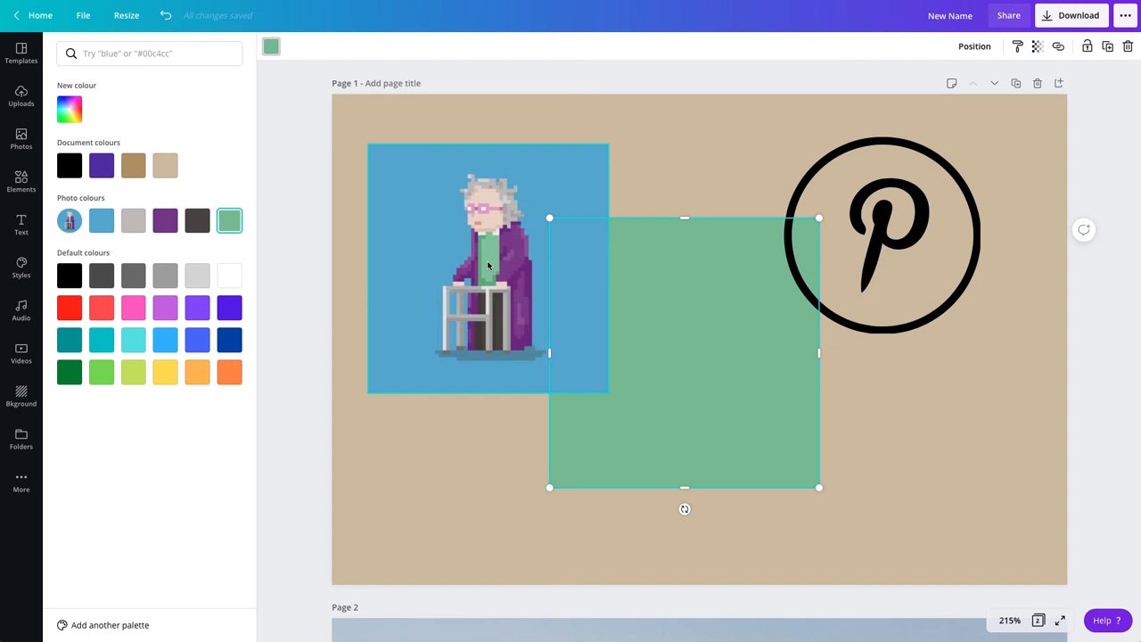
click(272, 47)
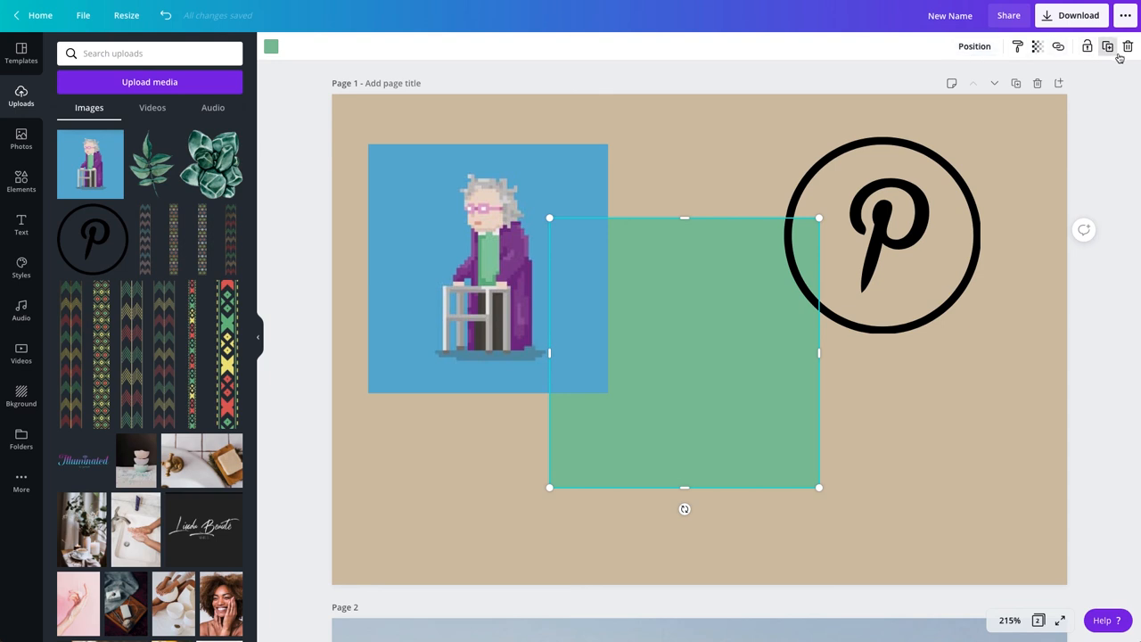
- Try aligning the green square to the page's bottom and top, and finish with it aligned to centre and middle
click(970, 50)
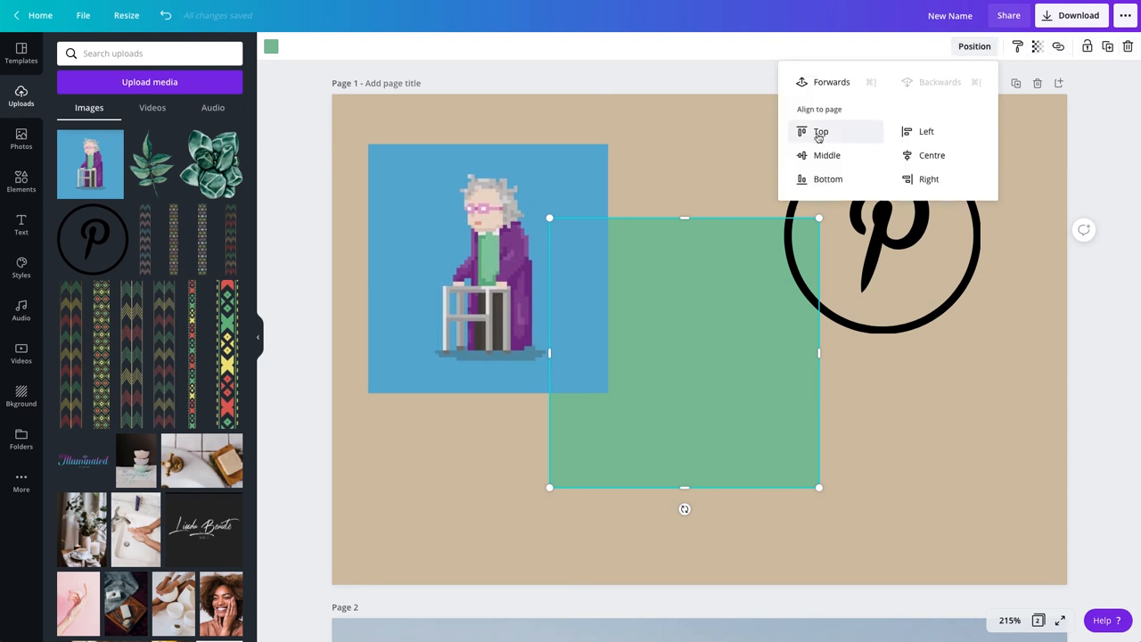
click(828, 180)
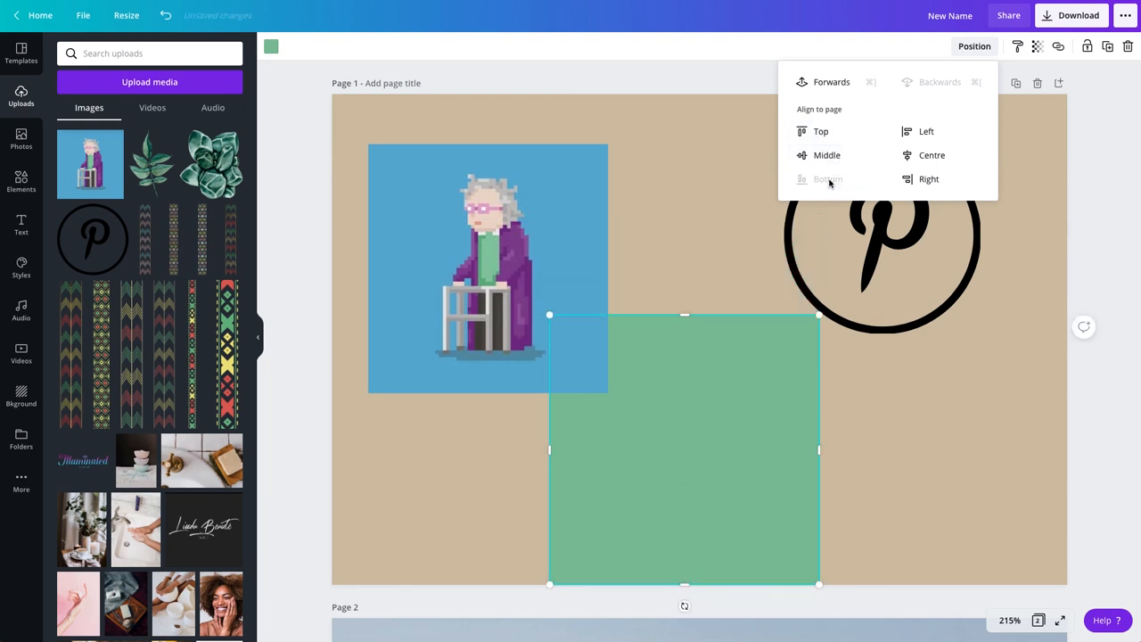
click(825, 134)
click(921, 156)
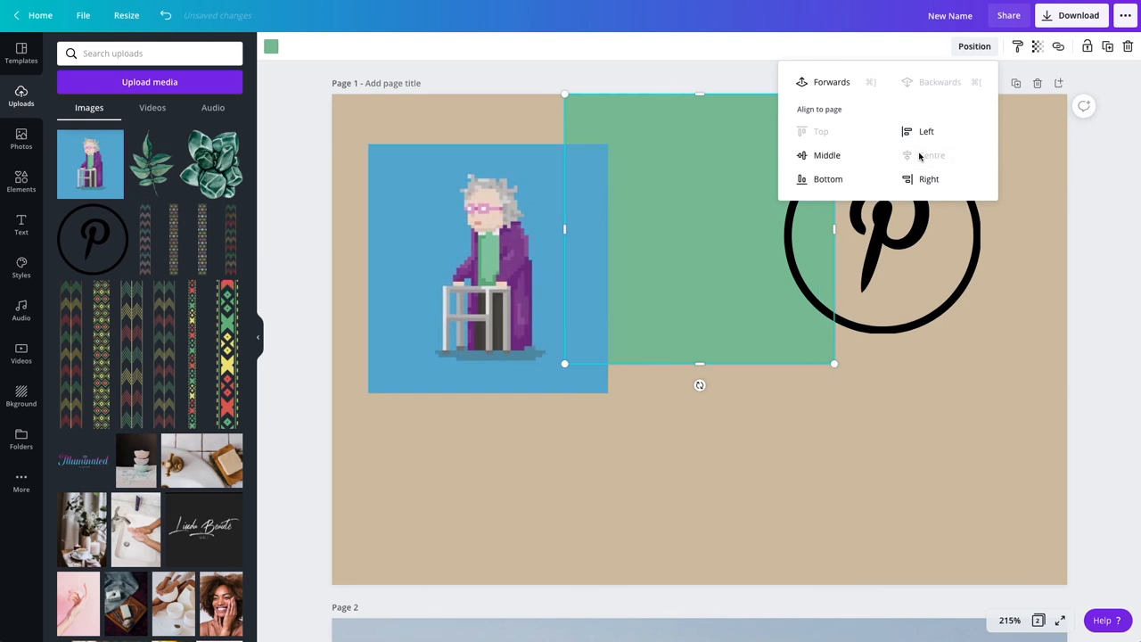
click(842, 158)
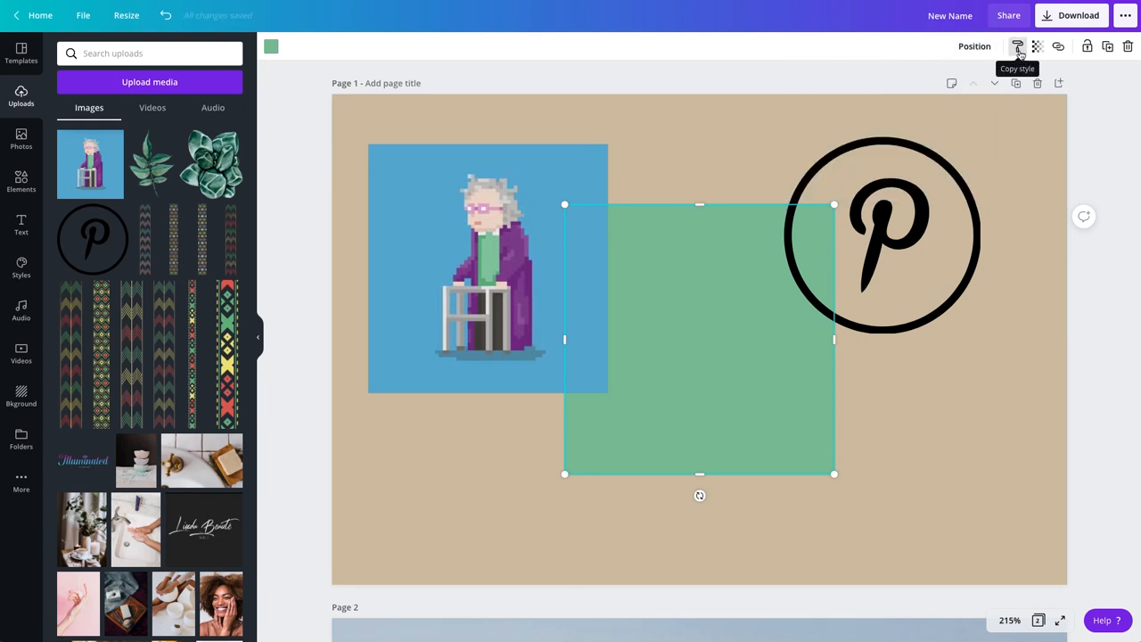
- Copy the style of the purple paragraph text on page 2 to the "Here's a special gift" text and the GIFT VOUCHER title
scroll(993, 197, down, 4)
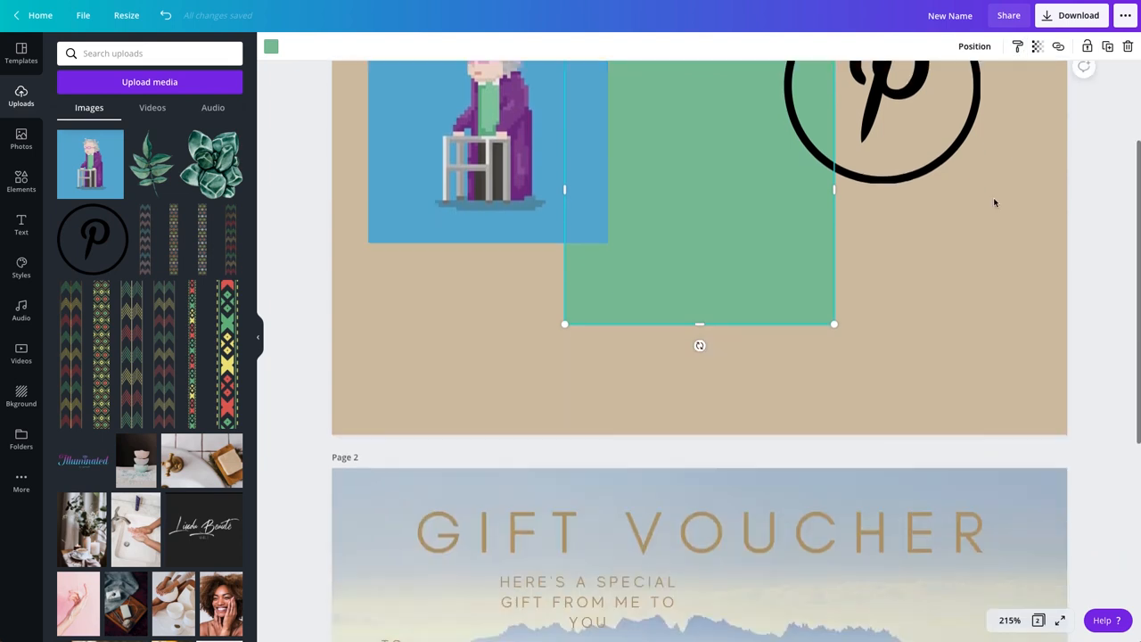
scroll(993, 202, down, 3)
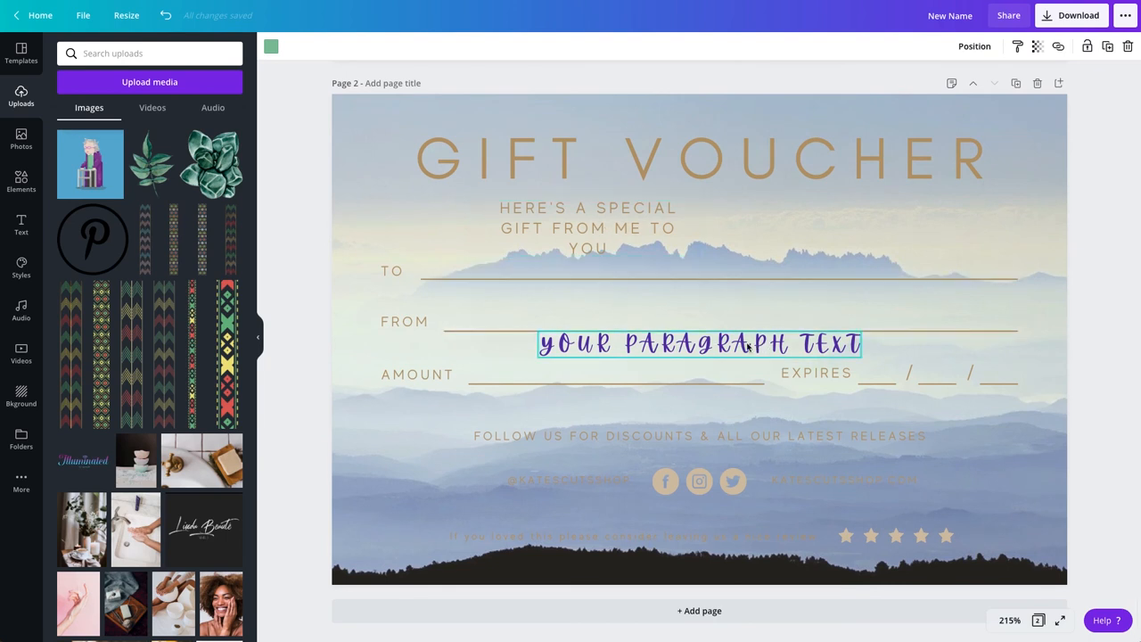
click(748, 346)
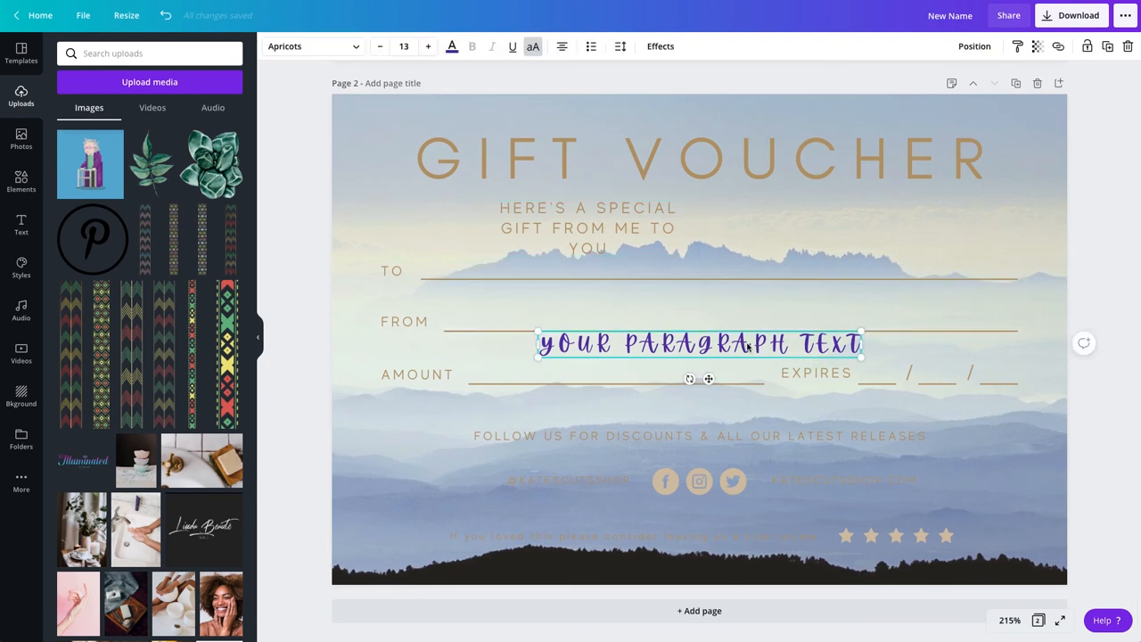
click(1018, 48)
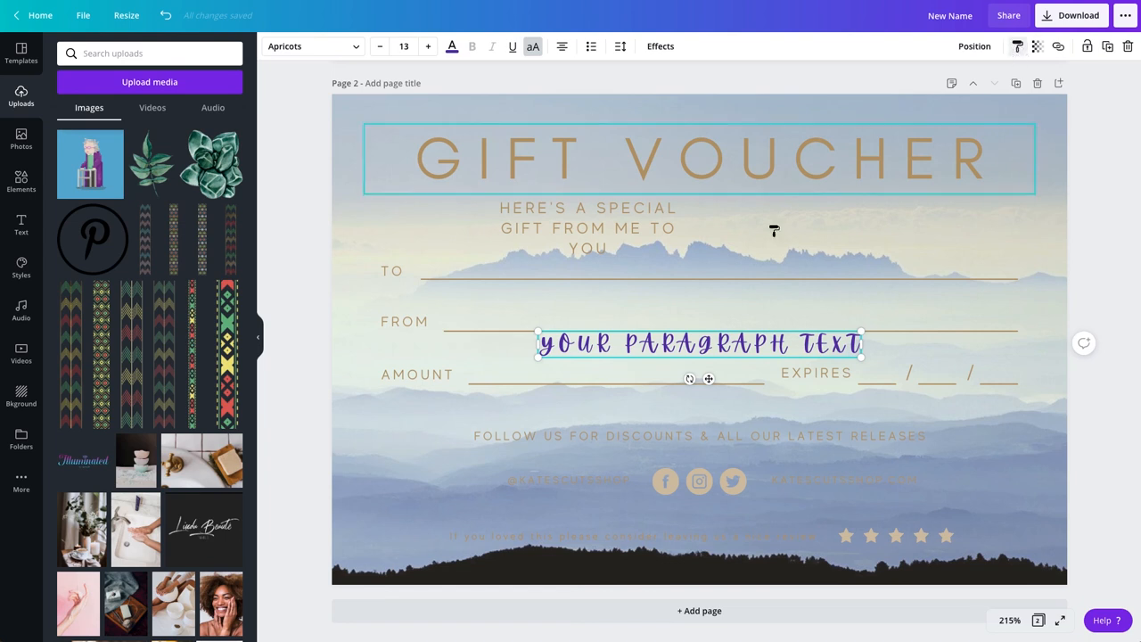
click(631, 229)
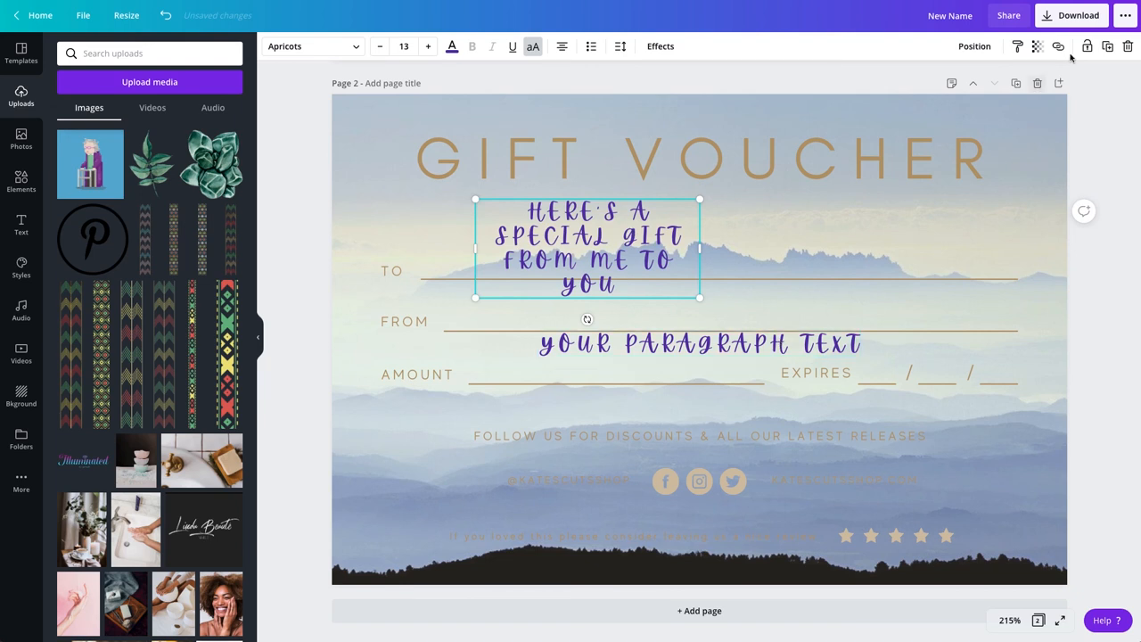
click(1017, 47)
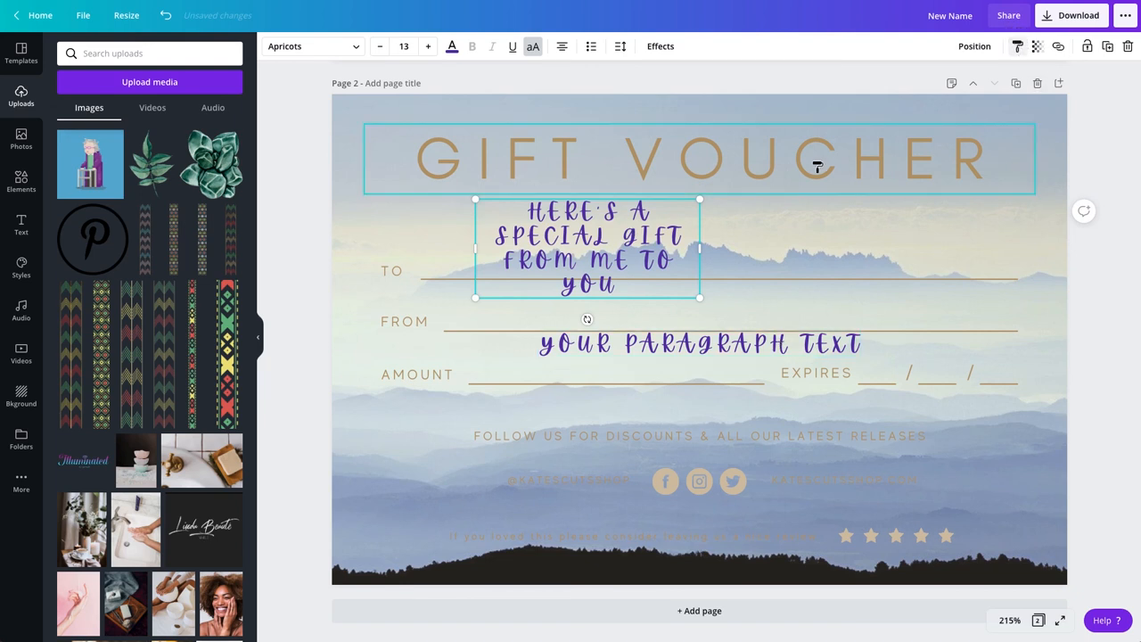
click(817, 167)
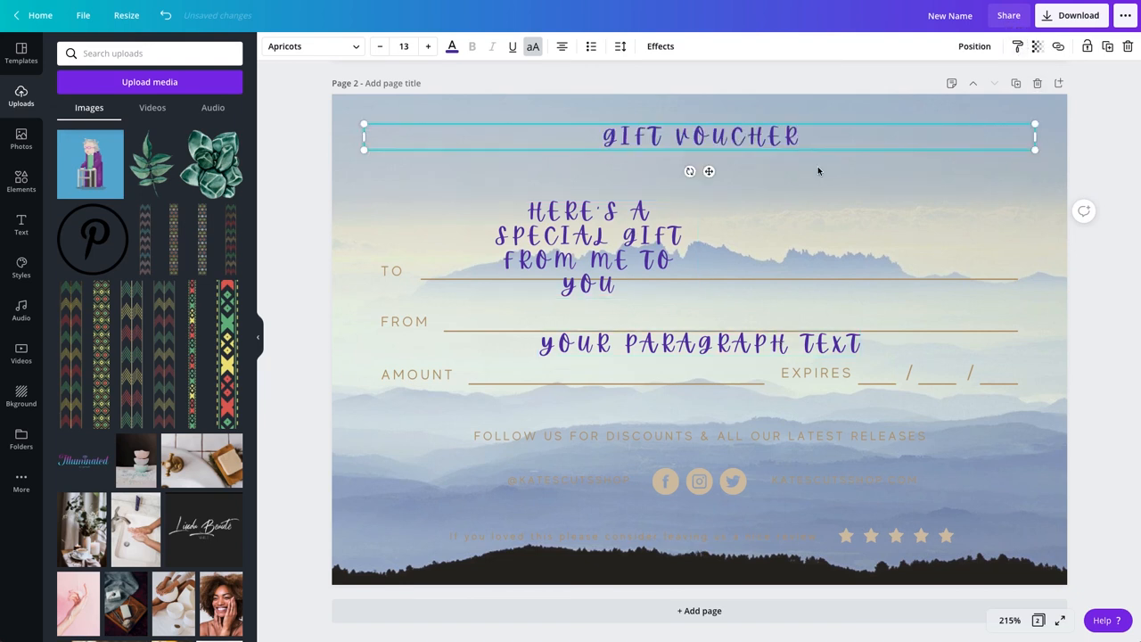
- Try the transparency setting on the GIFT VOUCHER title, leaving it at 100, and link the title to facebook.com
click(1037, 51)
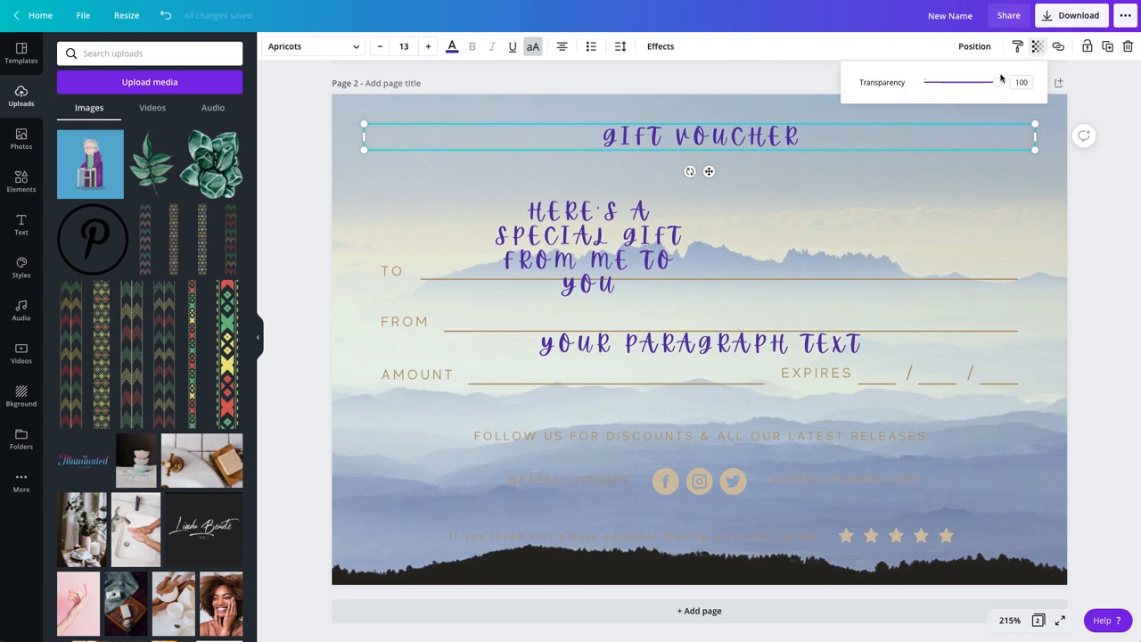
drag(991, 83, 1039, 77)
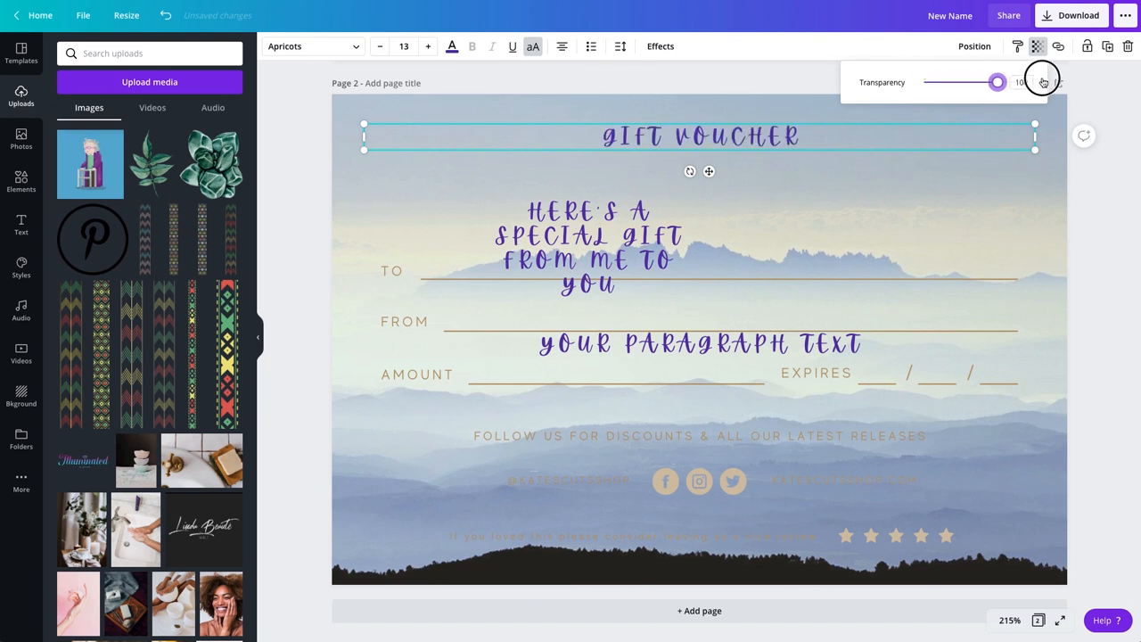
click(1059, 48)
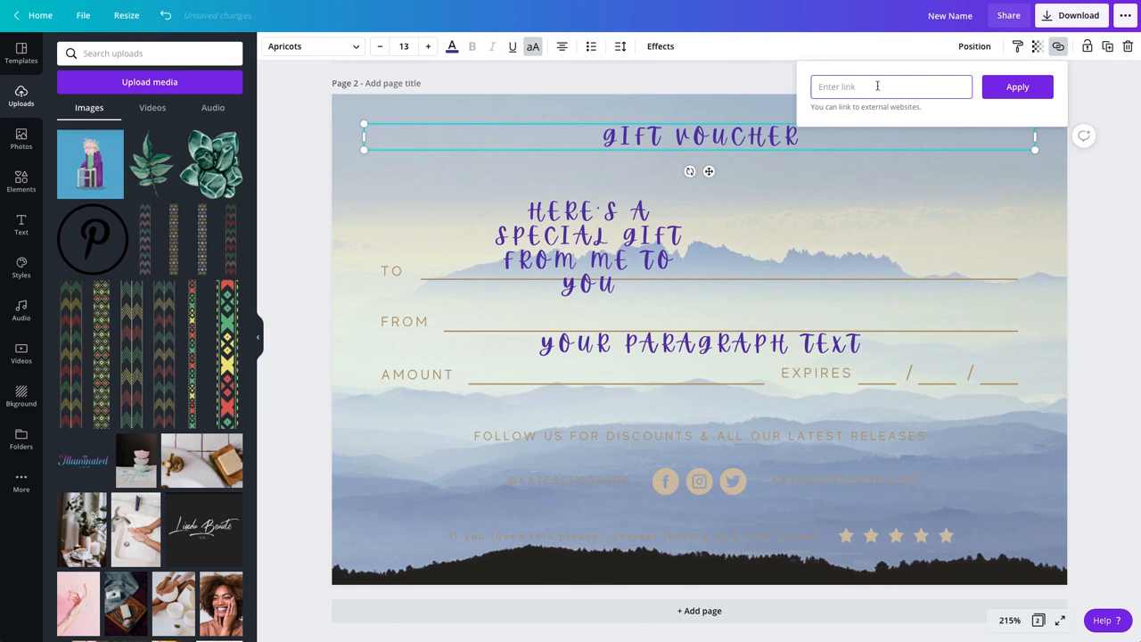
text(facebook.com)
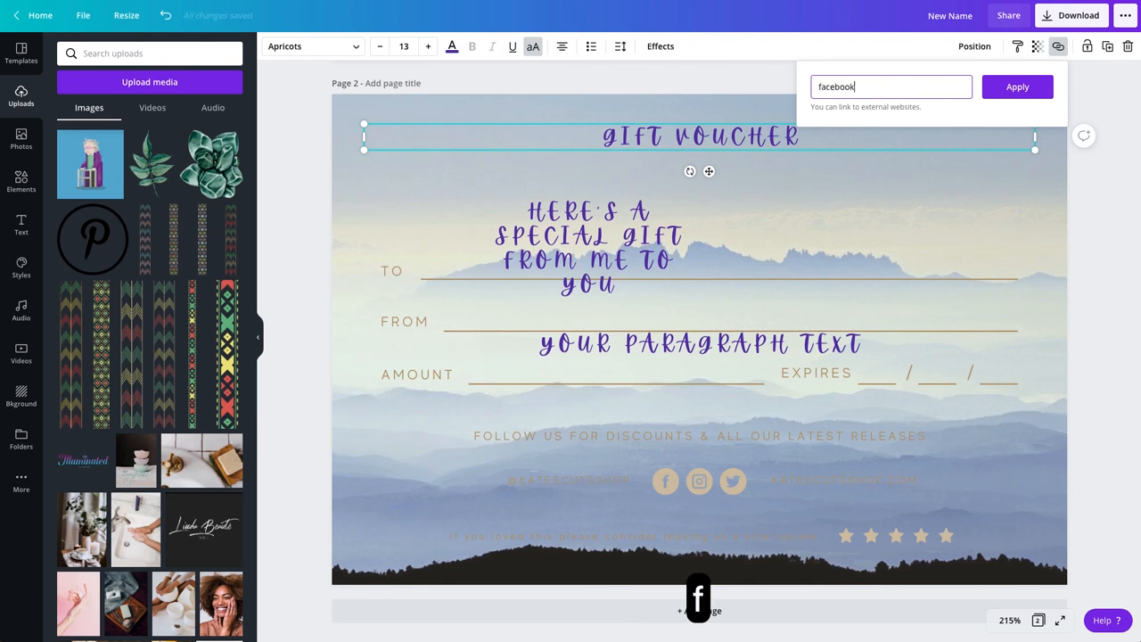
click(1017, 93)
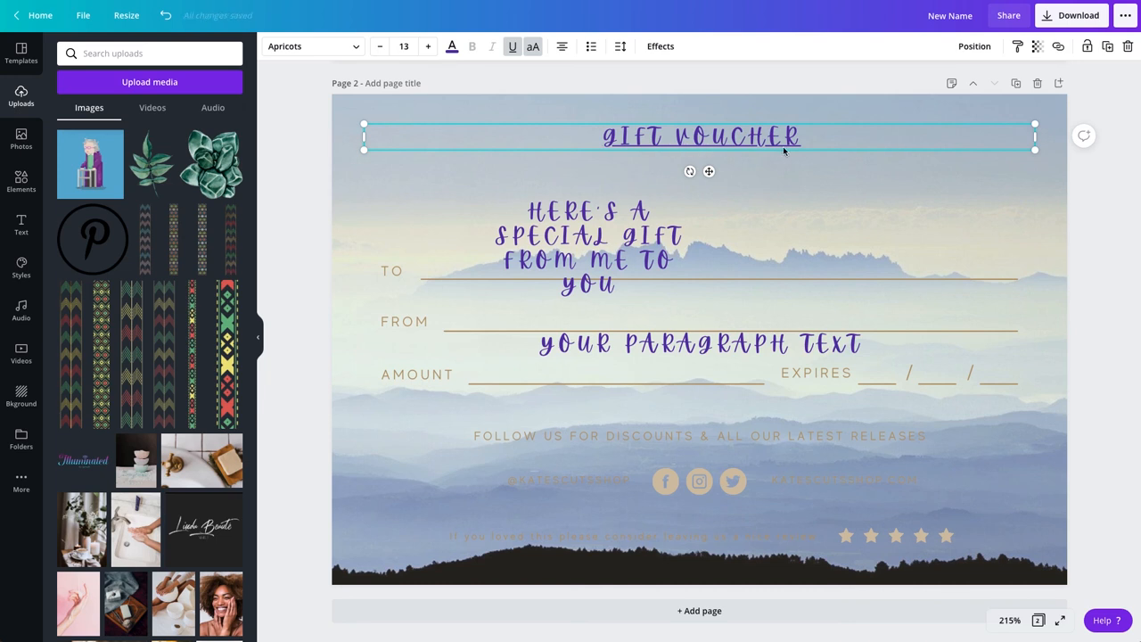
- Recheck the link setting of the GIFT VOUCHER title and shift the title slightly to the left on the page
click(1059, 48)
click(1058, 53)
mouse_move(766, 138)
mouse_down()
mouse_move(797, 181)
mouse_move(817, 182)
mouse_move(704, 135)
mouse_move(710, 185)
mouse_move(741, 122)
mouse_move(761, 137)
mouse_up()
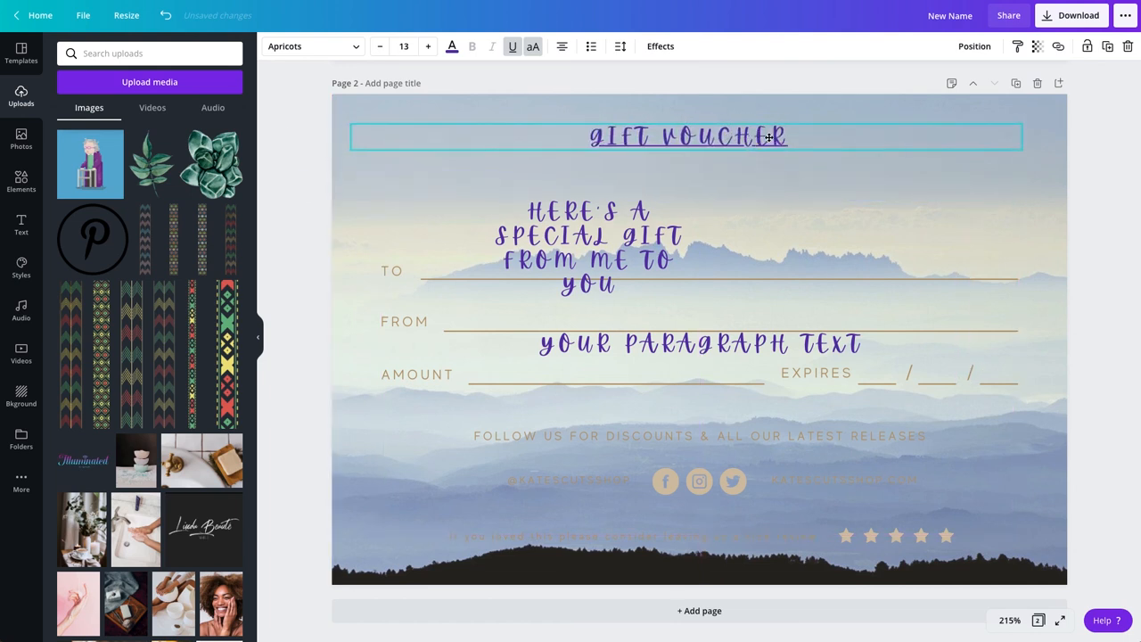
- Lock the GIFT VOUCHER title on page 2 and test moving it, and unlock it and move it slightly down
click(1087, 46)
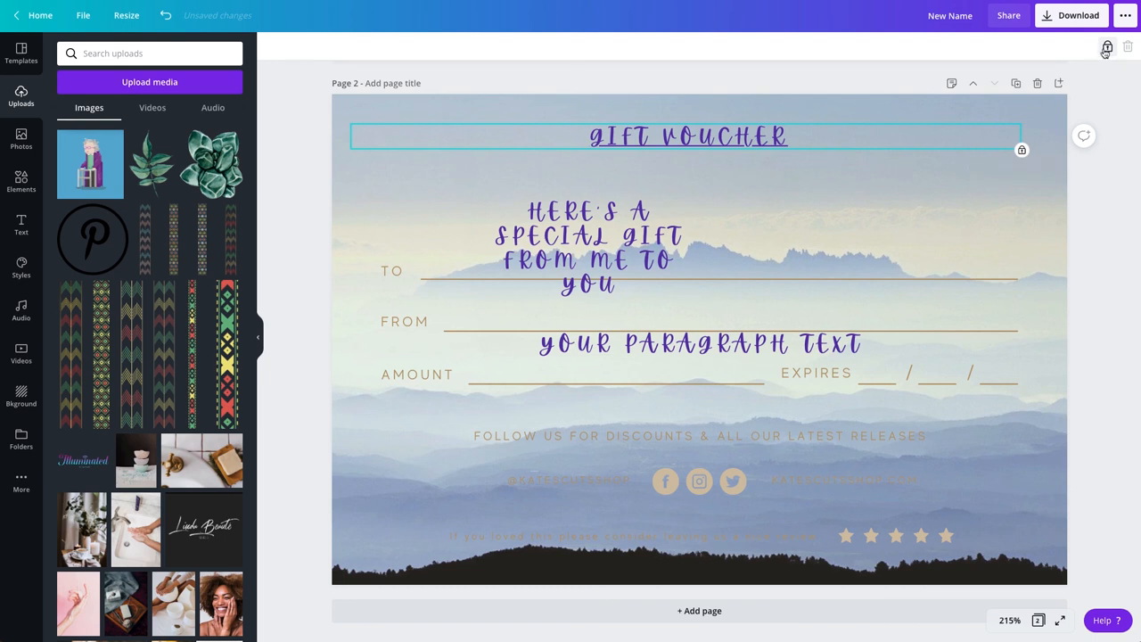
click(722, 136)
drag(722, 135, 742, 134)
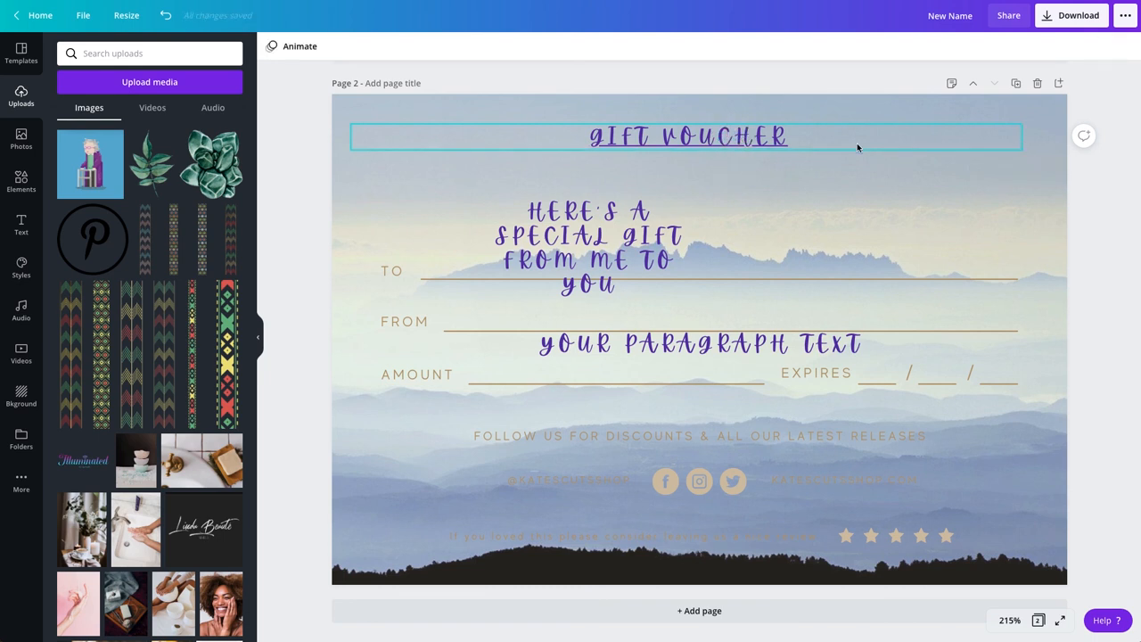
click(715, 138)
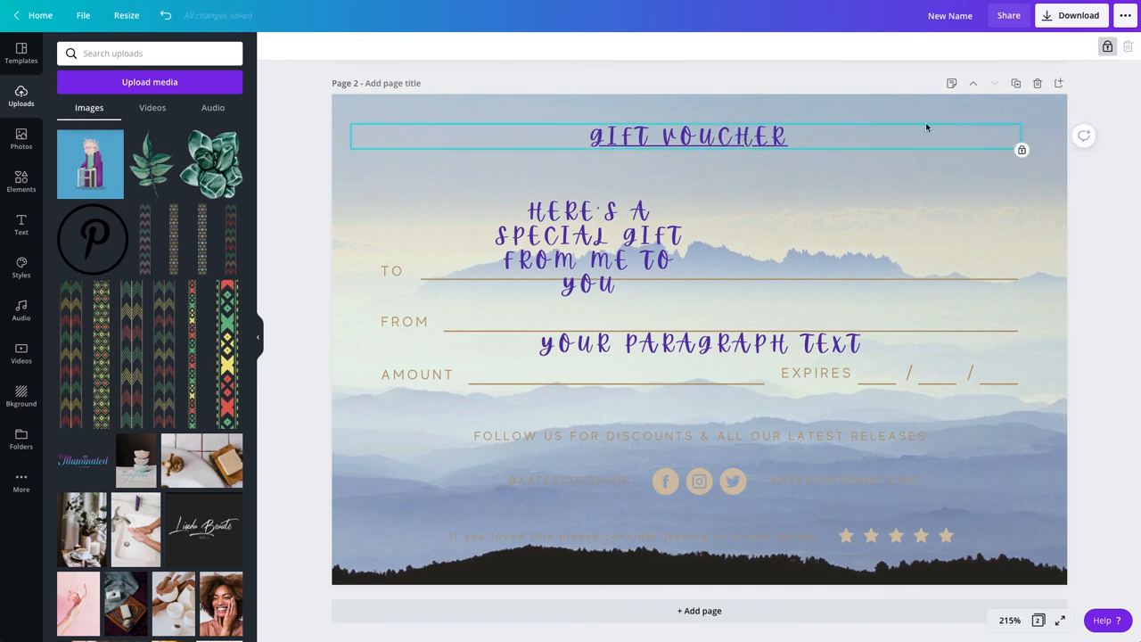
click(1108, 48)
mouse_move(746, 140)
mouse_down()
mouse_move(749, 160)
mouse_move(738, 146)
mouse_move(747, 146)
mouse_up()
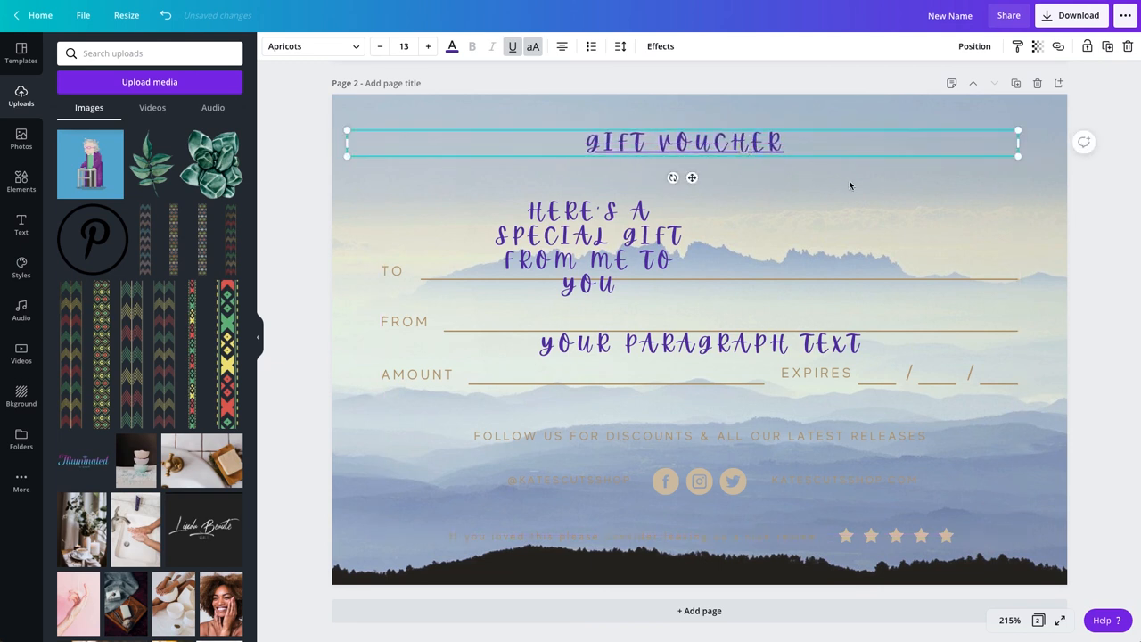
- Try duplicating the GIFT VOUCHER title, shift the copy slightly, and delete the copy
click(1109, 47)
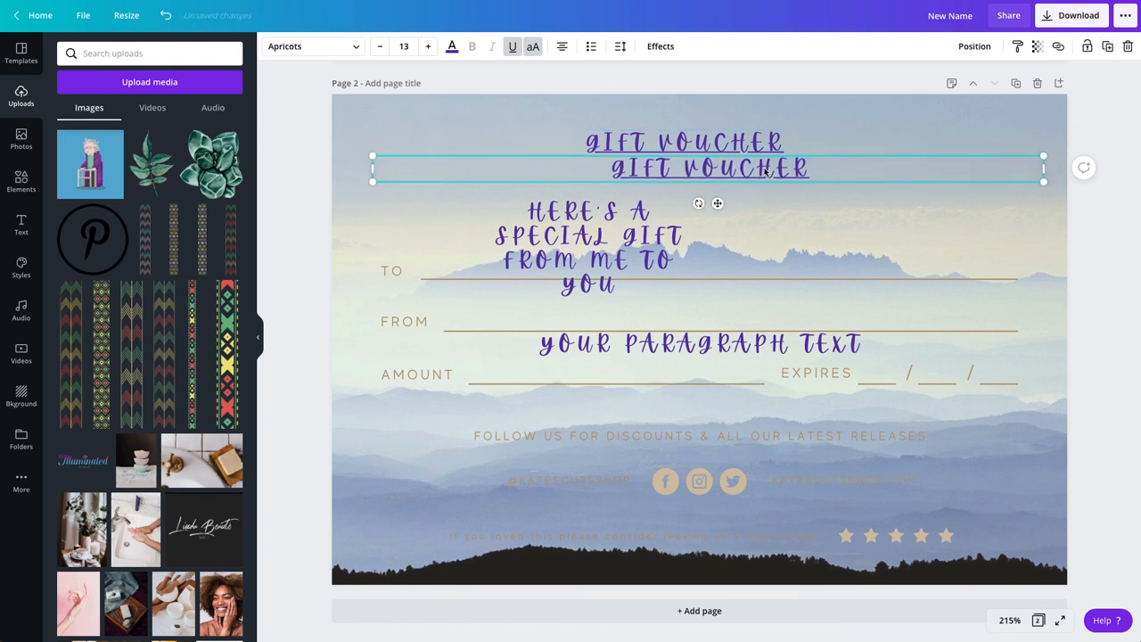
mouse_move(782, 178)
mouse_down()
mouse_move(802, 191)
mouse_move(762, 169)
mouse_up()
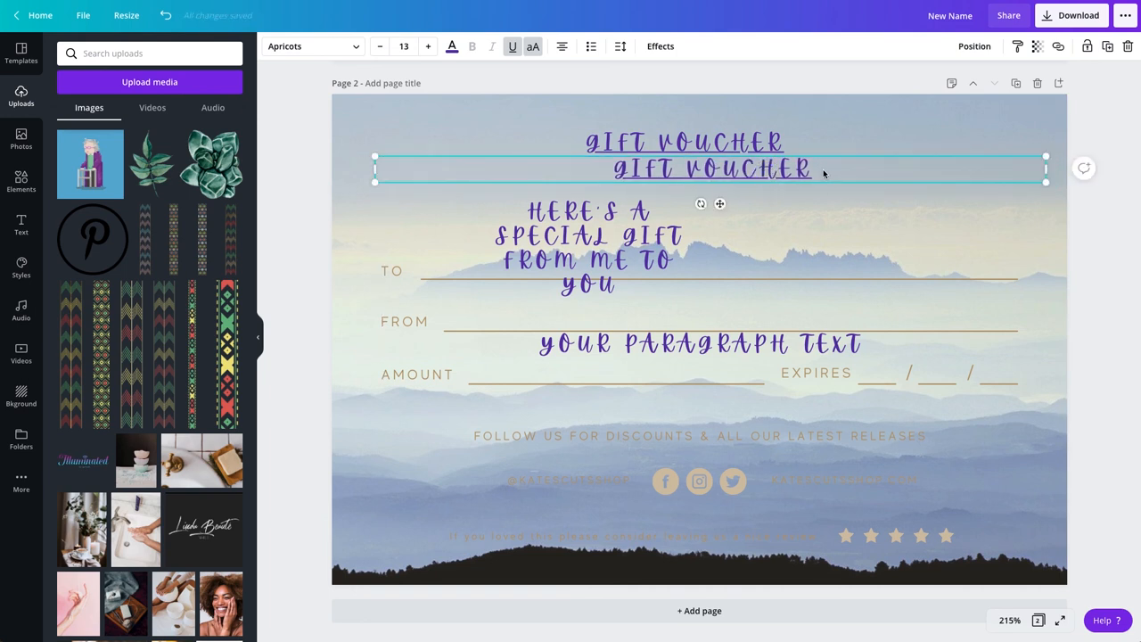
click(1127, 46)
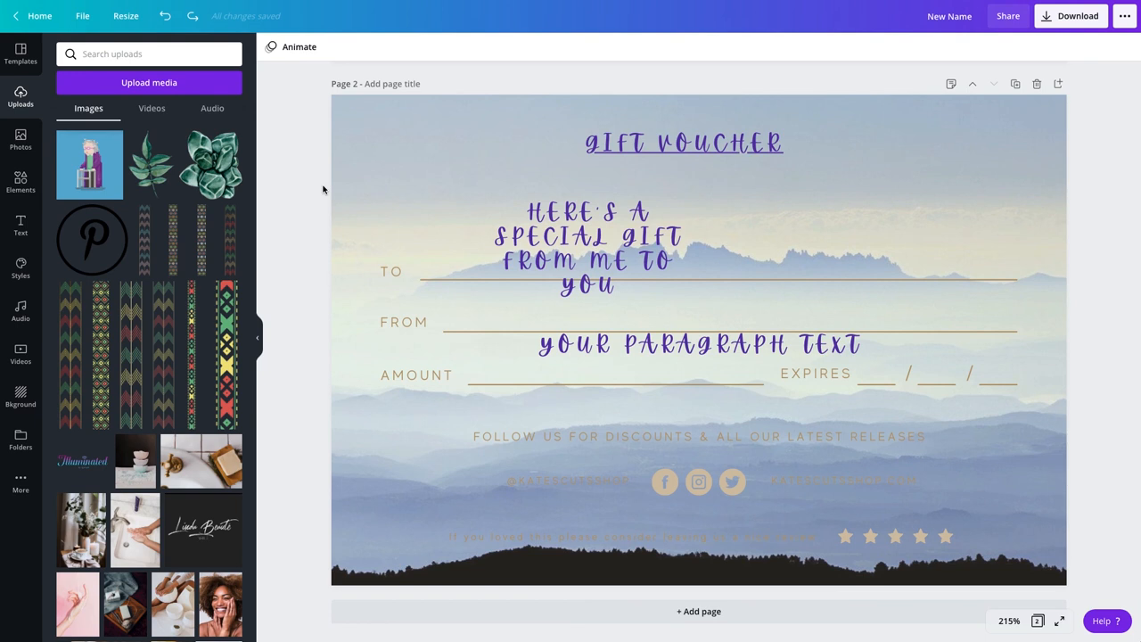
- Make the green square on page 1 smaller using its corner and side edges, and try rotating it
scroll(428, 193, up, 5)
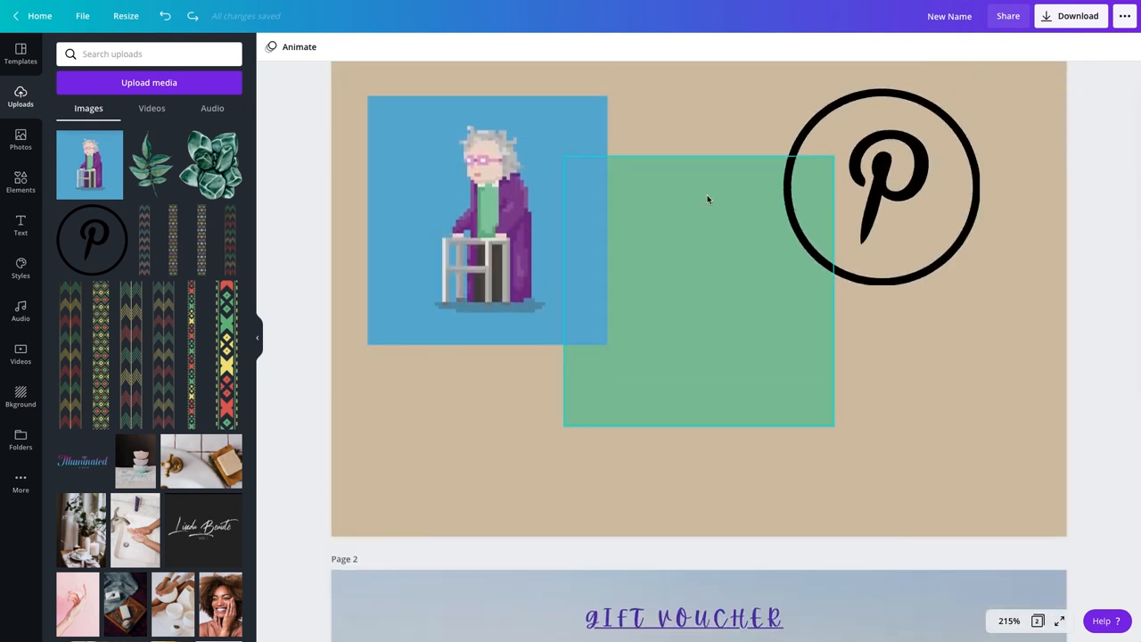
click(707, 196)
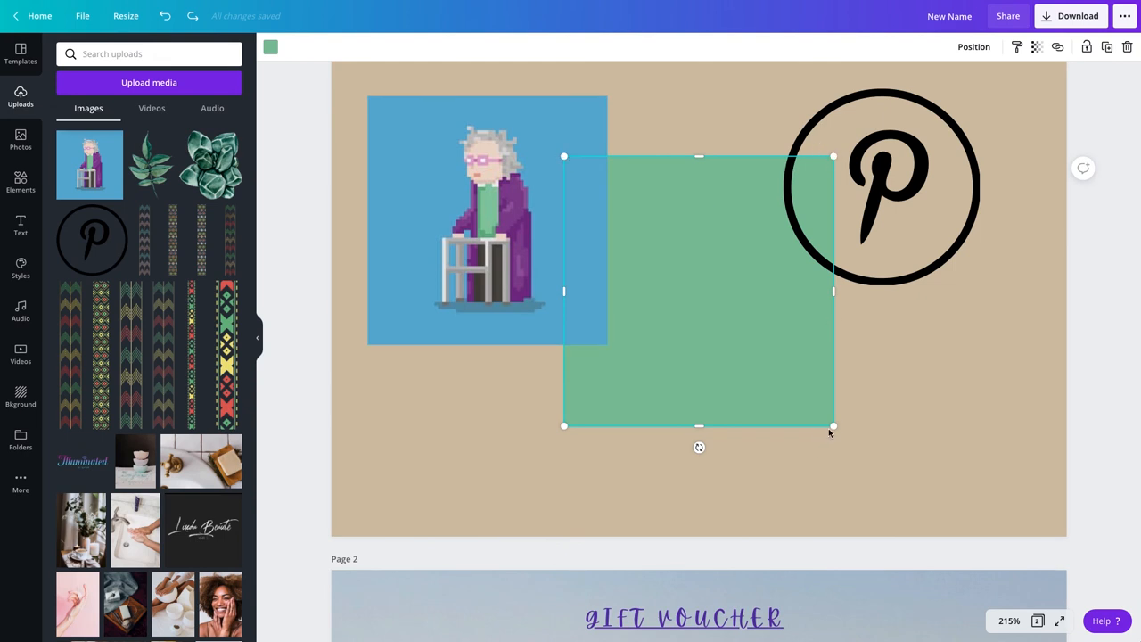
drag(565, 424, 508, 420)
drag(834, 303, 783, 294)
drag(662, 157, 664, 216)
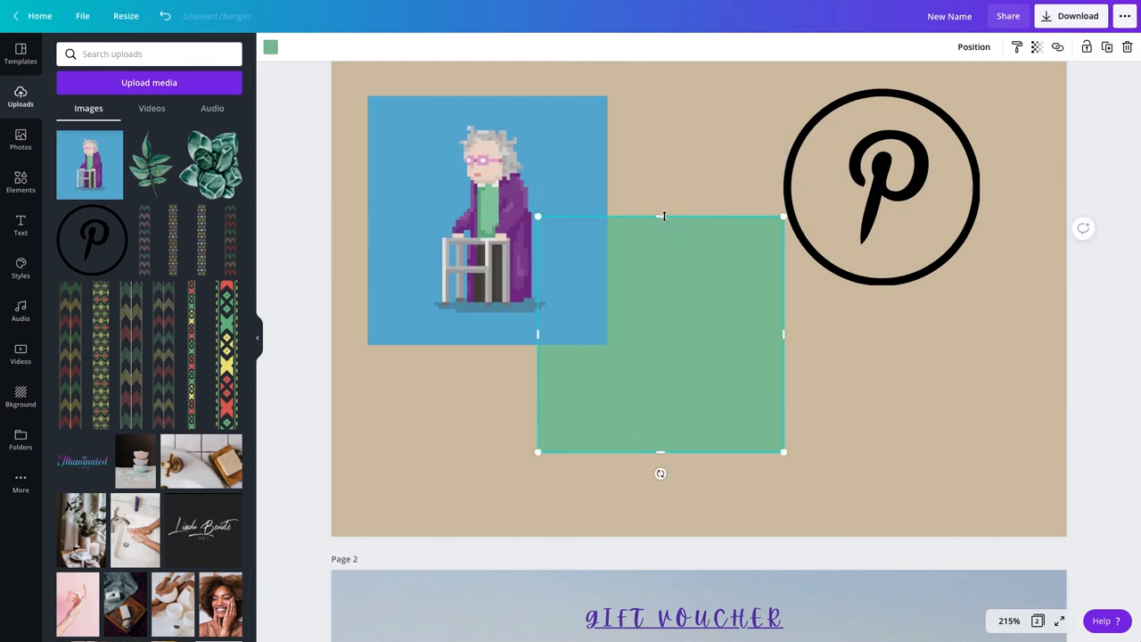
drag(659, 473, 658, 435)
- Ungroup the social media icons on page 2 and move the Twitter icon slightly to the right
scroll(925, 406, down, 5)
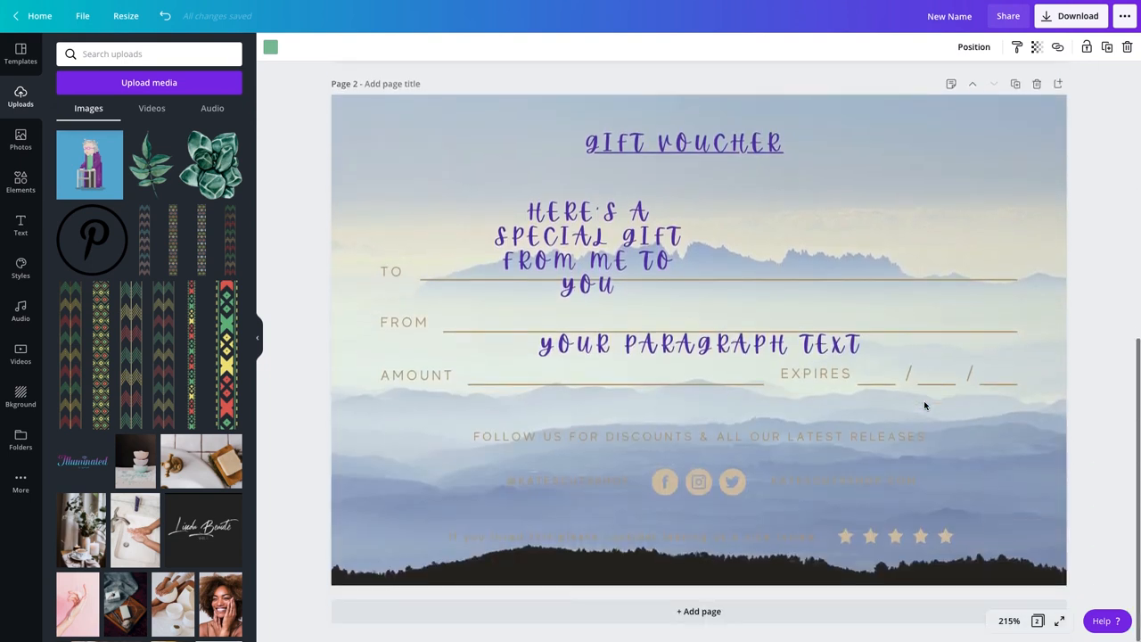
click(664, 486)
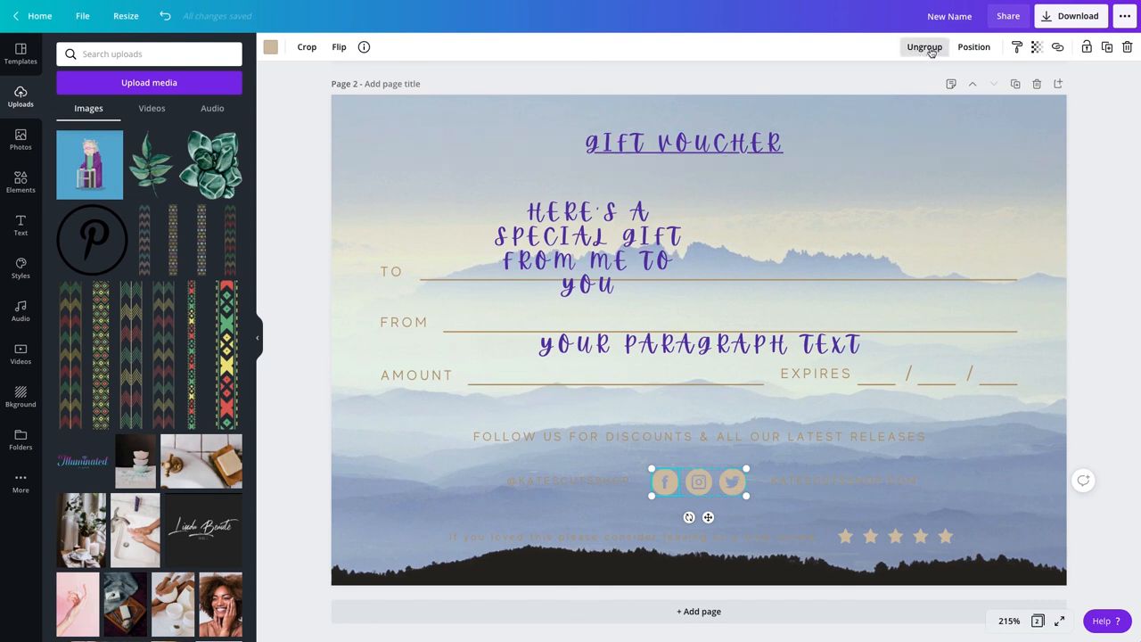
click(924, 48)
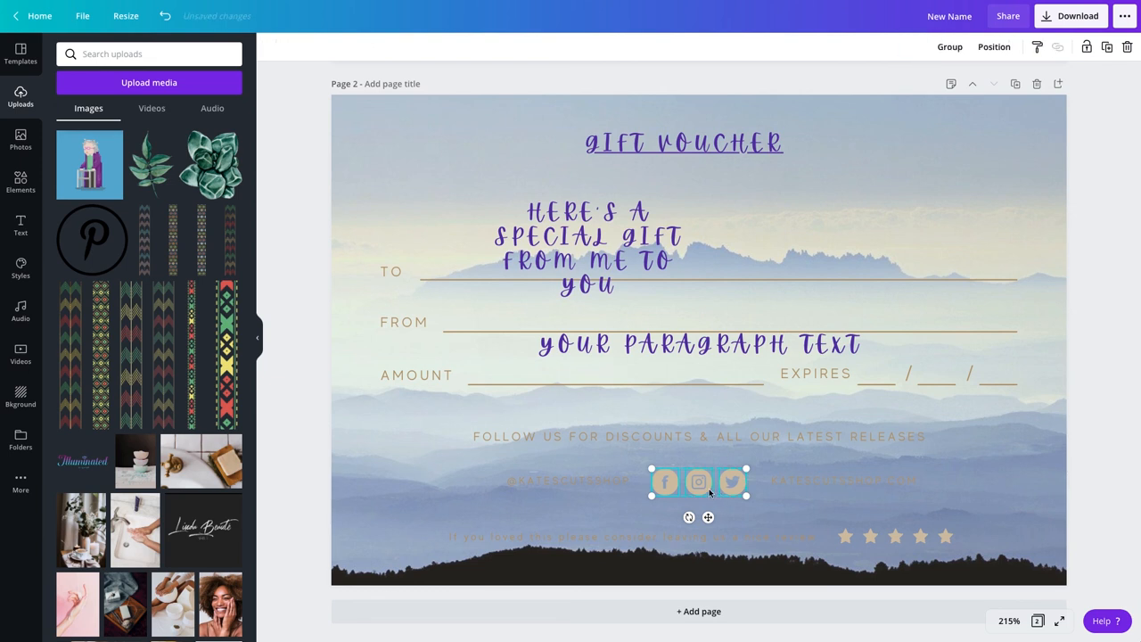
mouse_move(733, 481)
mouse_down()
mouse_move(739, 465)
mouse_move(740, 485)
mouse_up()
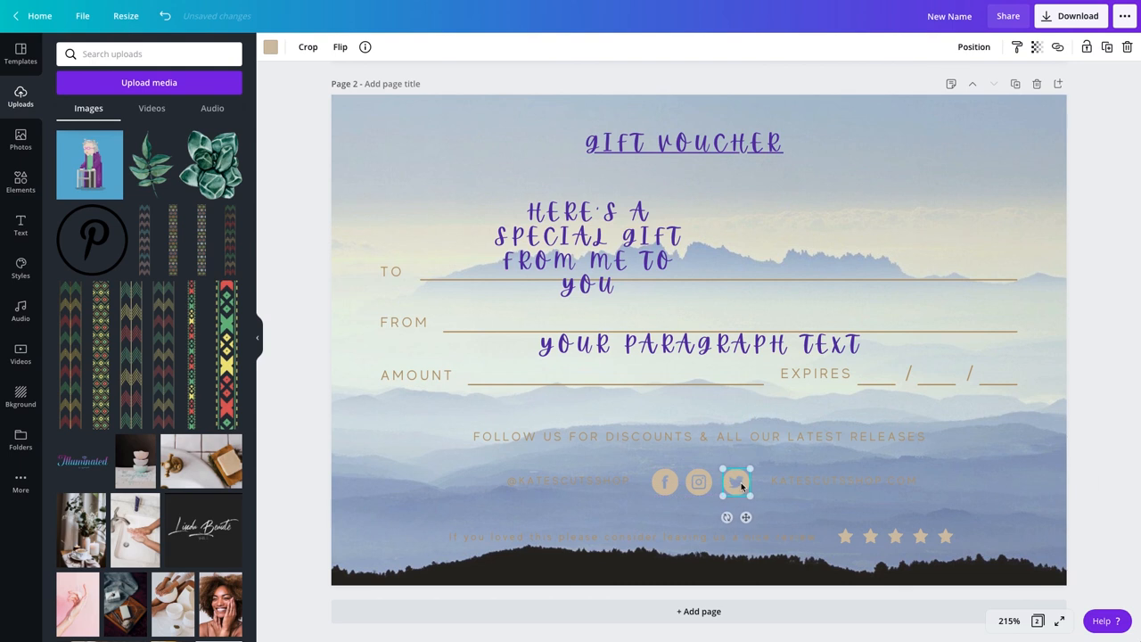
- Group the Facebook, Instagram and Twitter icons together and test moving them as one object
shift+click(701, 482)
shift+click(666, 481)
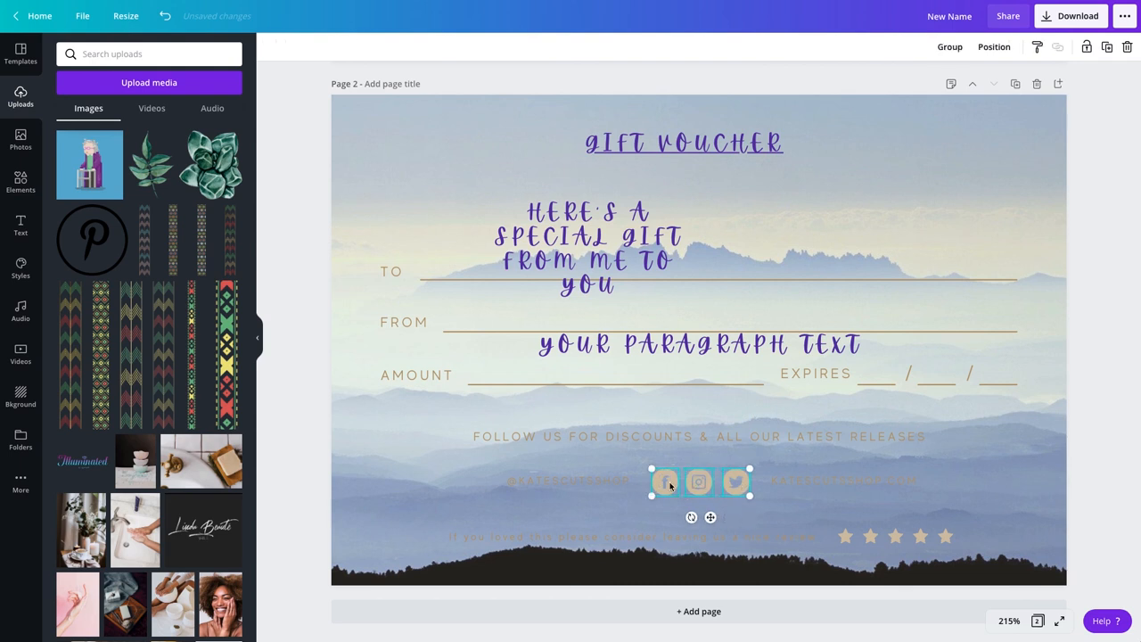
click(944, 49)
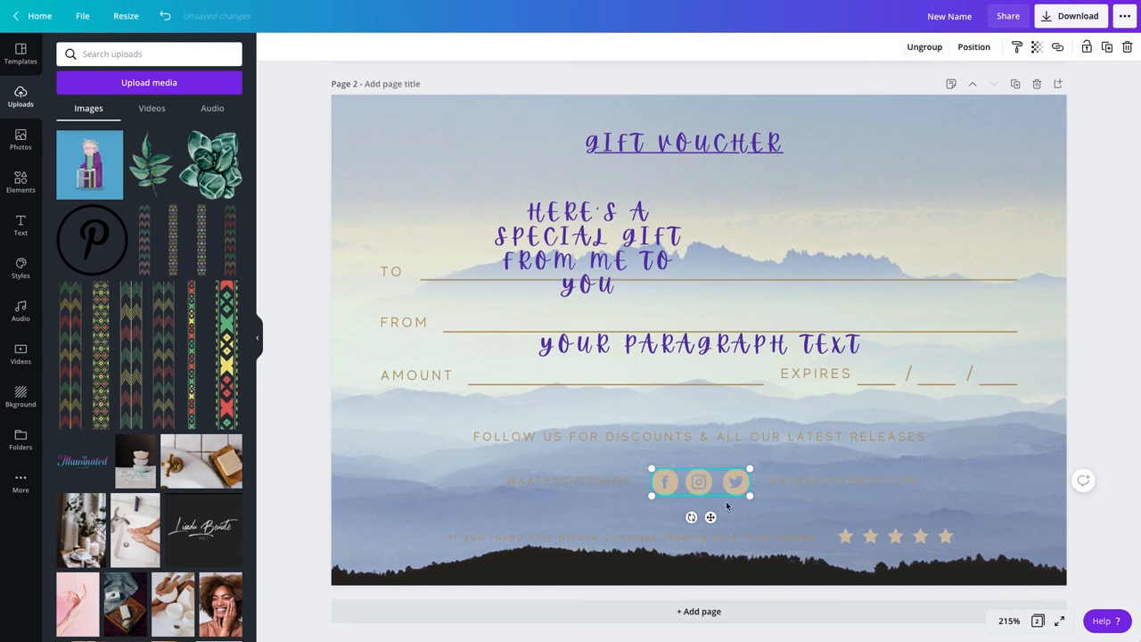
drag(737, 485, 737, 482)
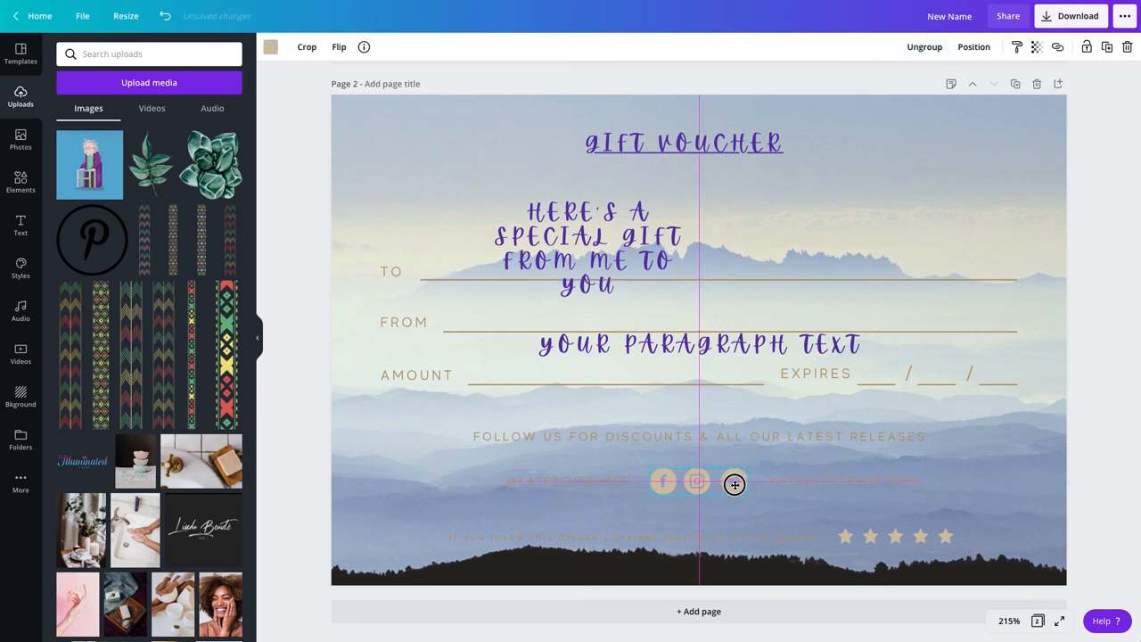
click(1002, 155)
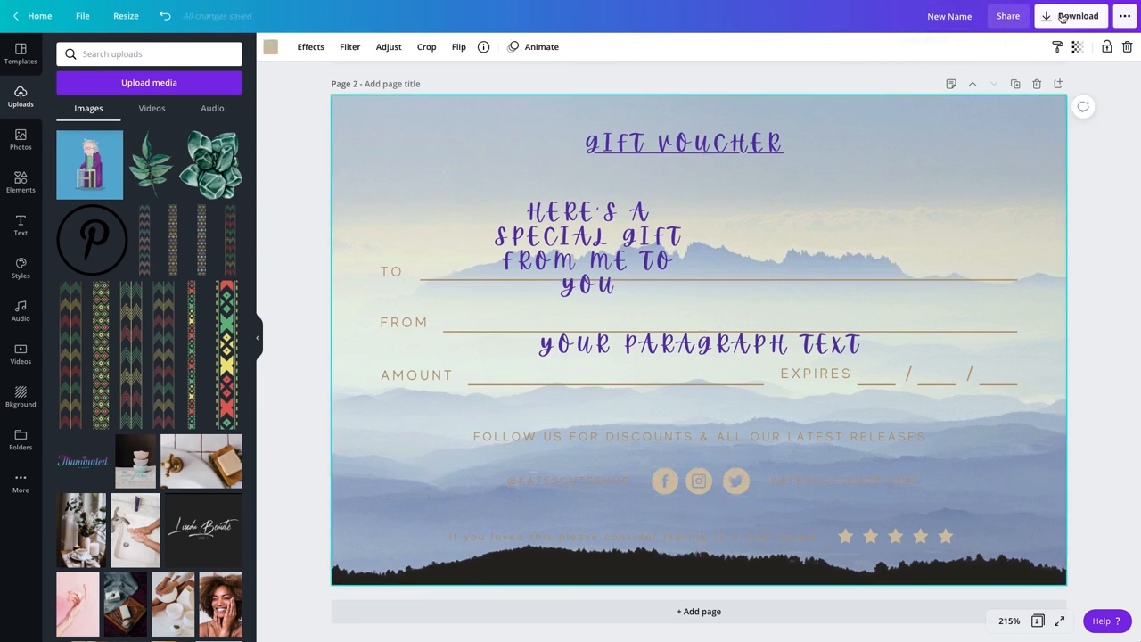
- Examine the design's sharing options and the choices for a link to edit, use as template or view
click(1008, 18)
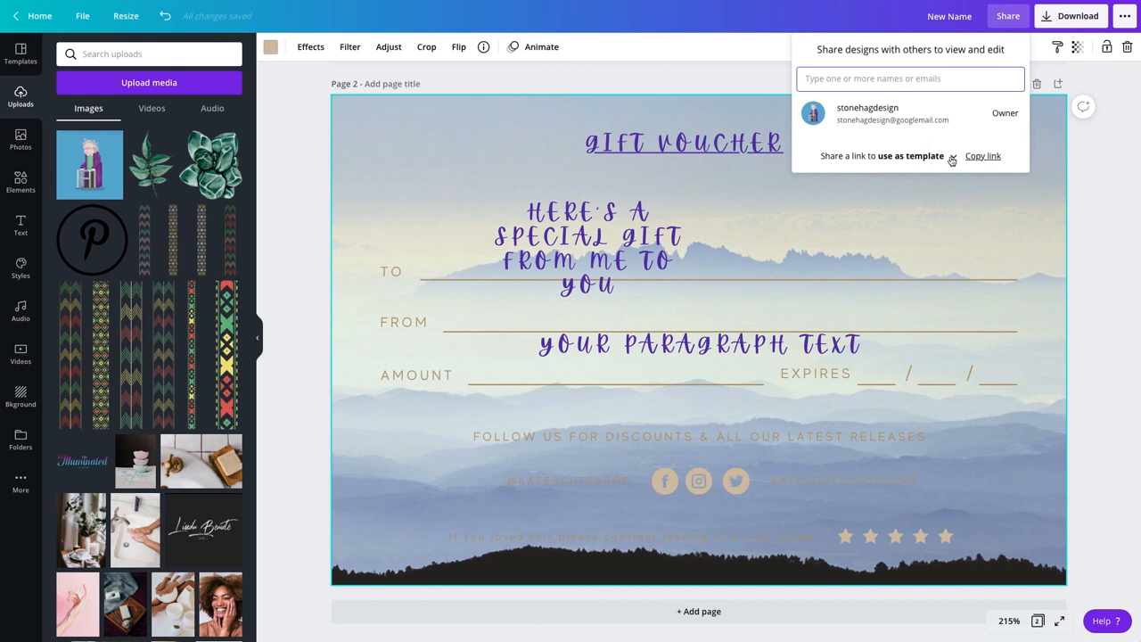
click(953, 159)
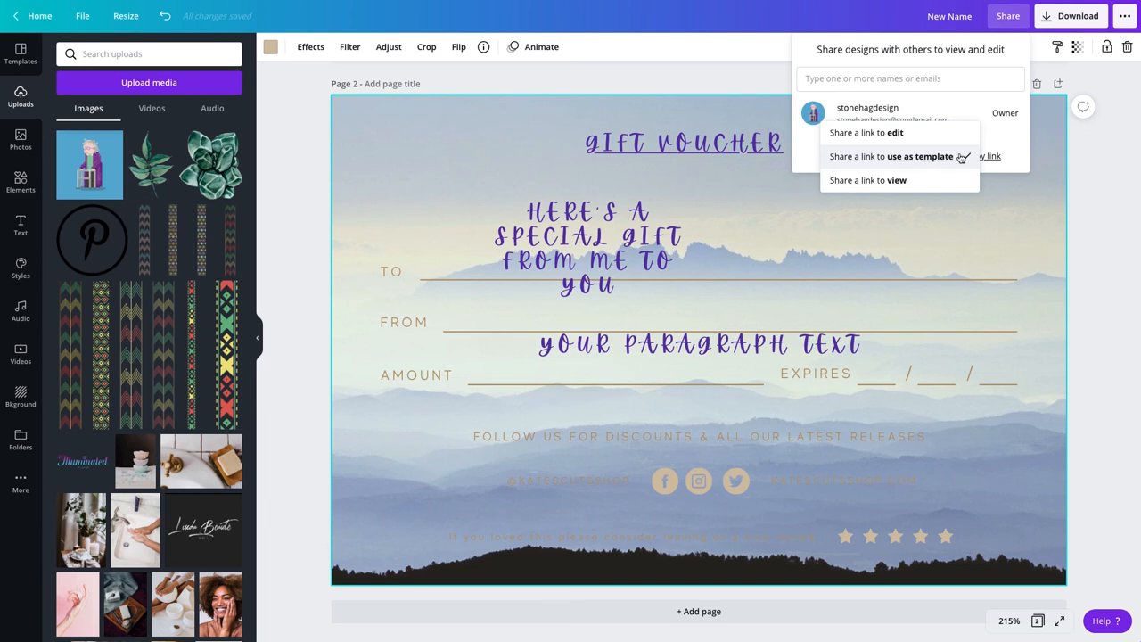
click(988, 136)
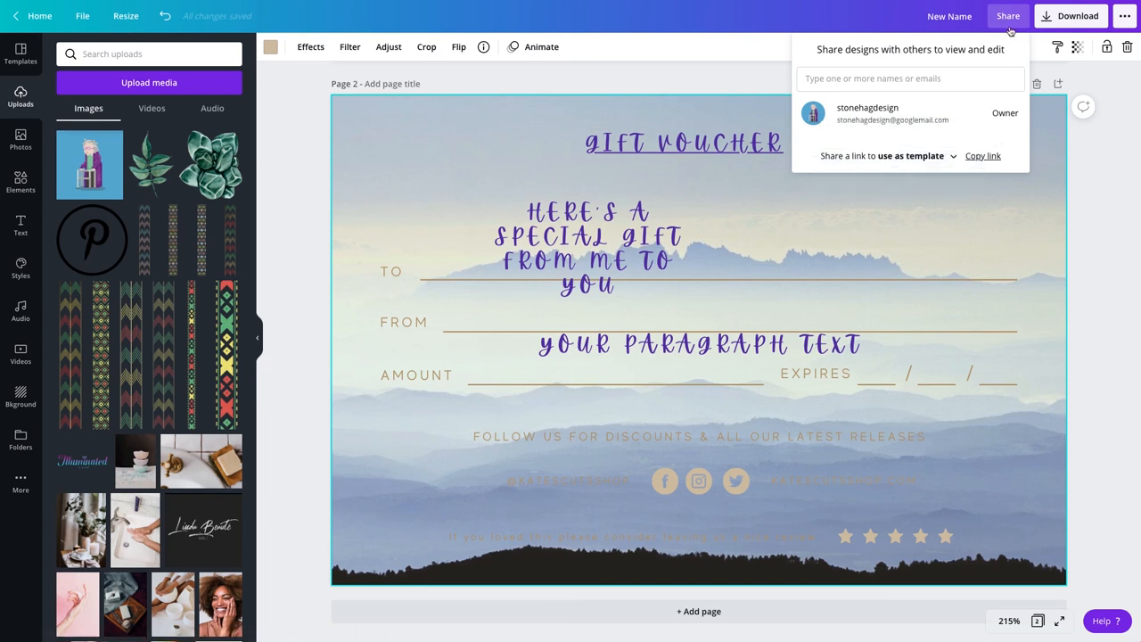
click(1008, 19)
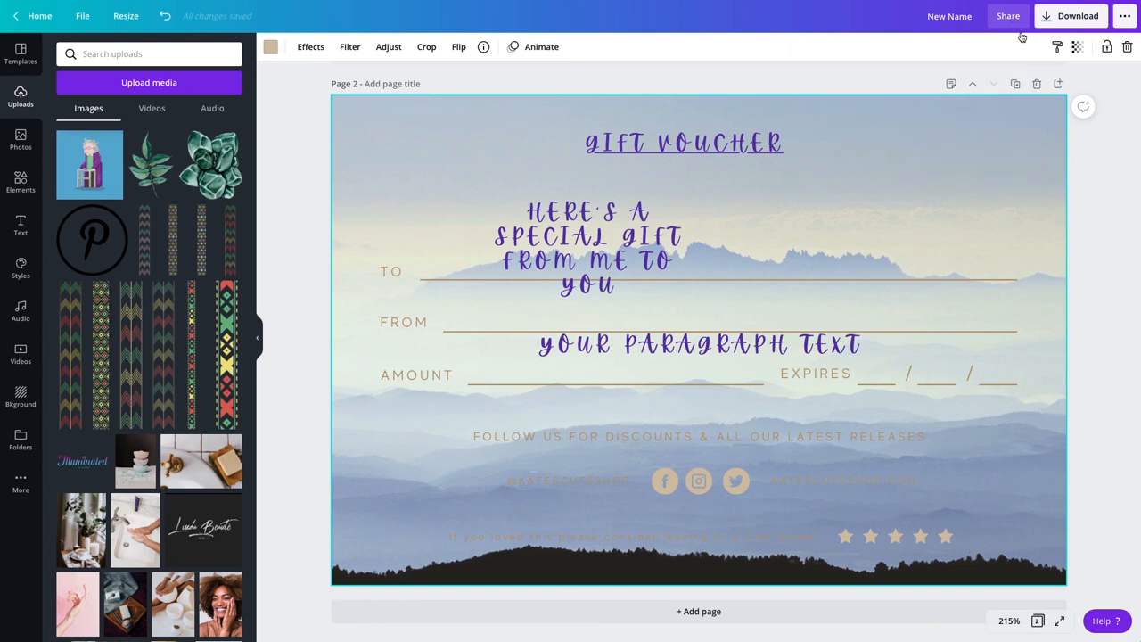
- Start a PNG download, test the size setting leaving it at 1, and restrict the download to Page 1
click(1075, 16)
click(1075, 17)
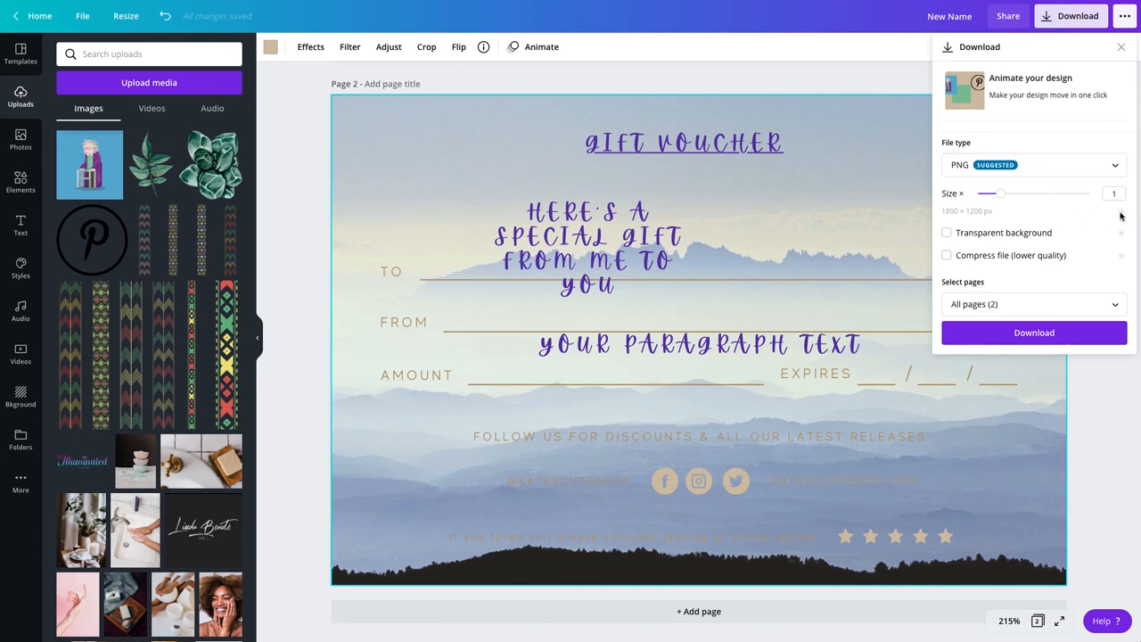
click(1008, 196)
mouse_move(1008, 195)
mouse_down()
mouse_move(1067, 193)
mouse_move(1003, 197)
mouse_up()
click(1109, 305)
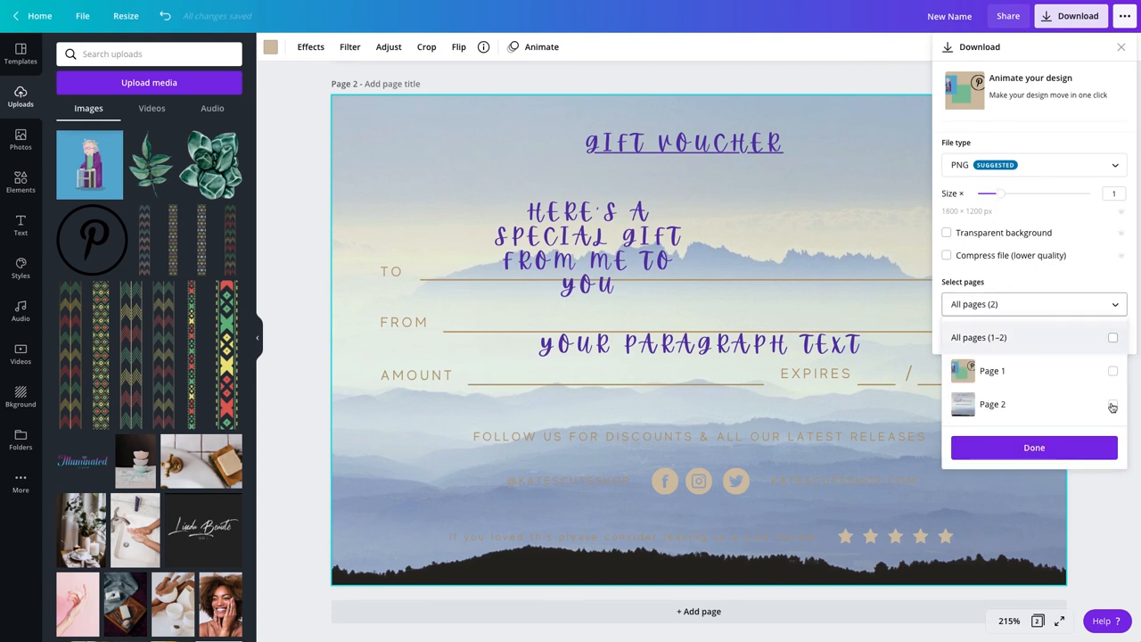
click(1113, 372)
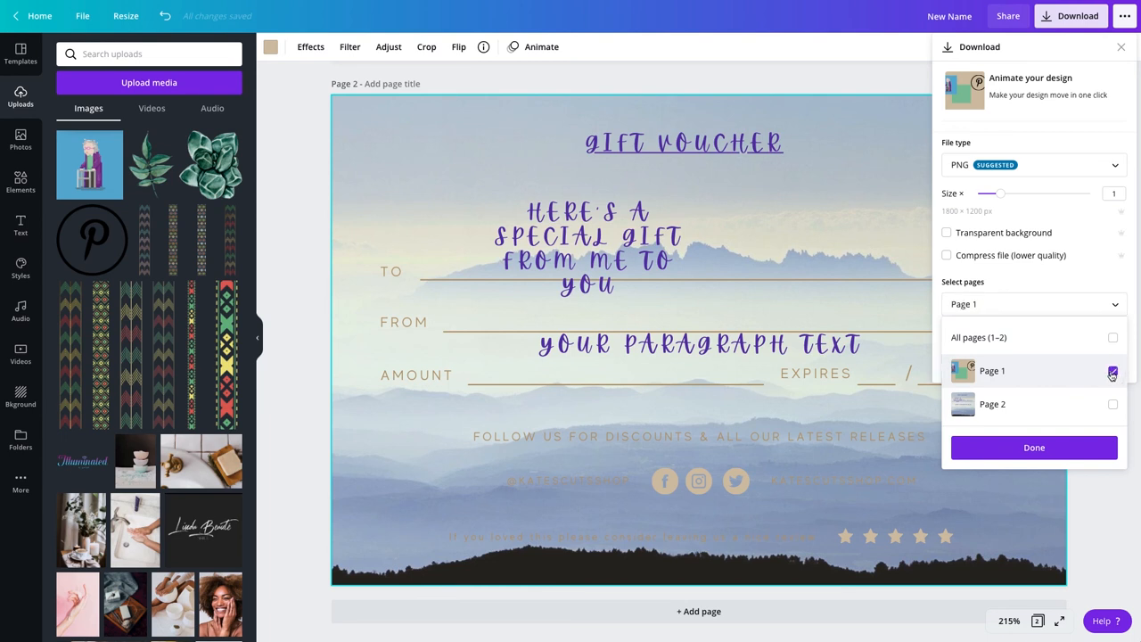
click(1042, 448)
- Change the download file type to PDF print and close the download settings without downloading
click(1065, 161)
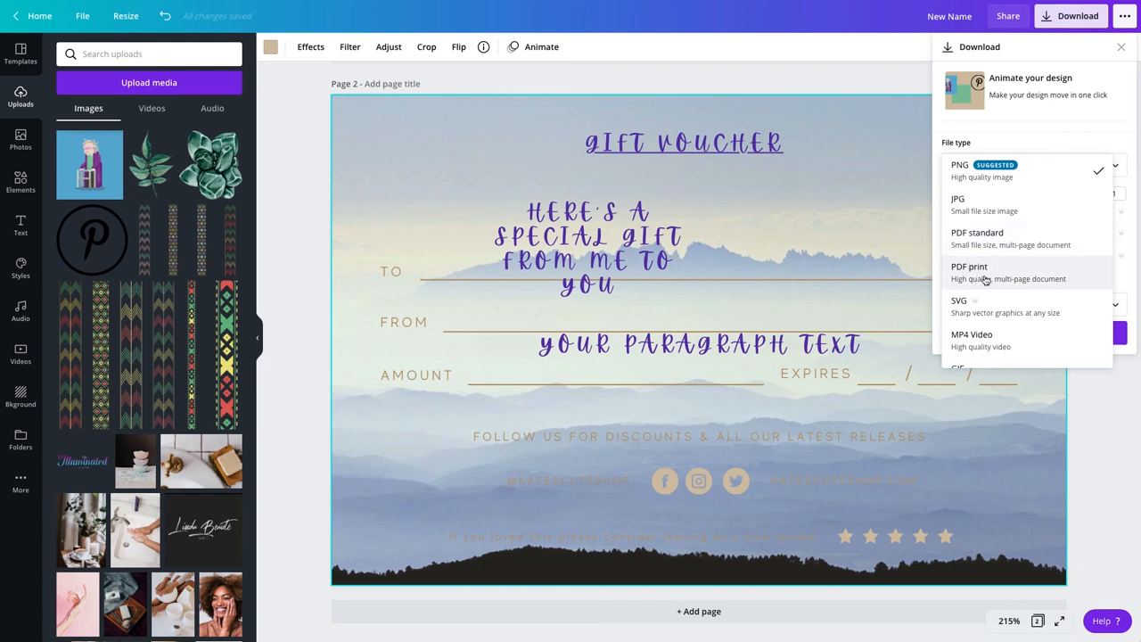
click(989, 278)
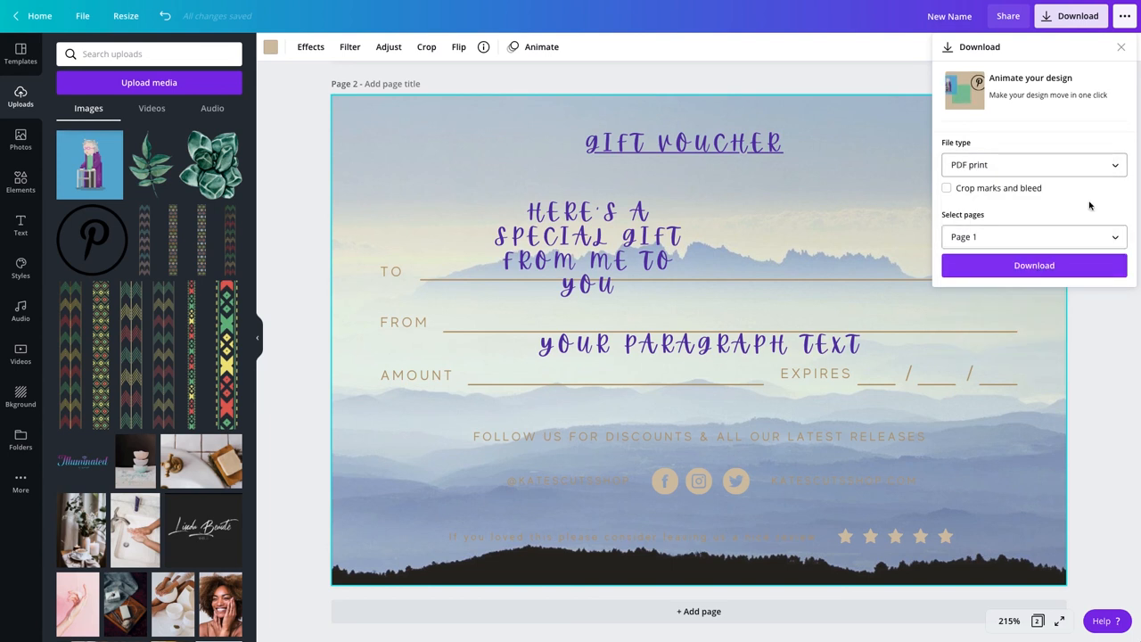
click(1122, 50)
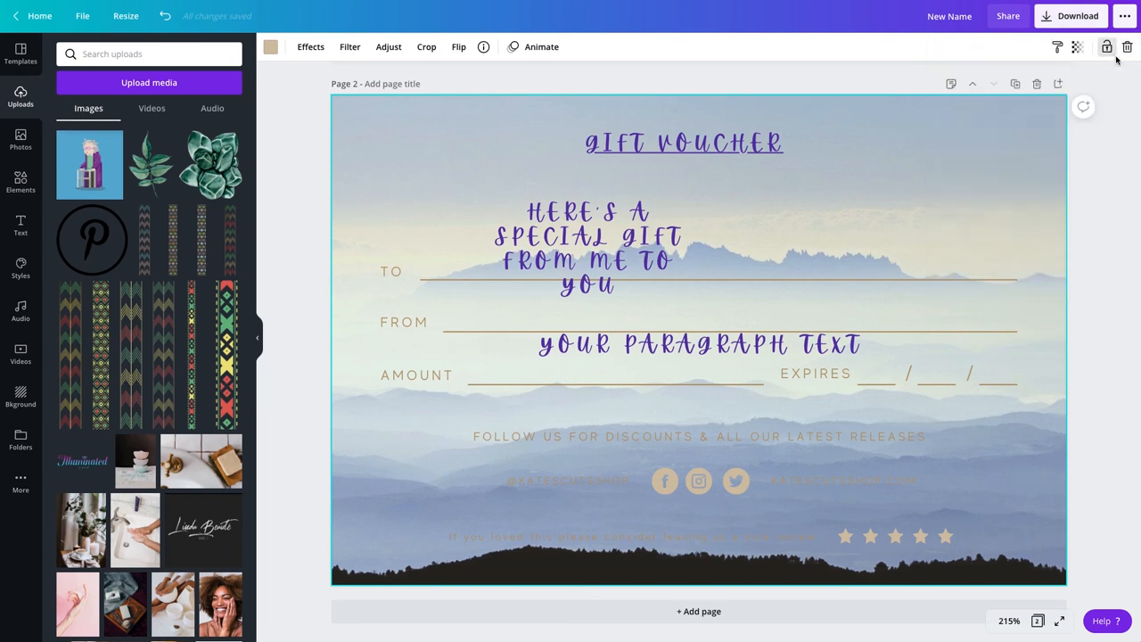